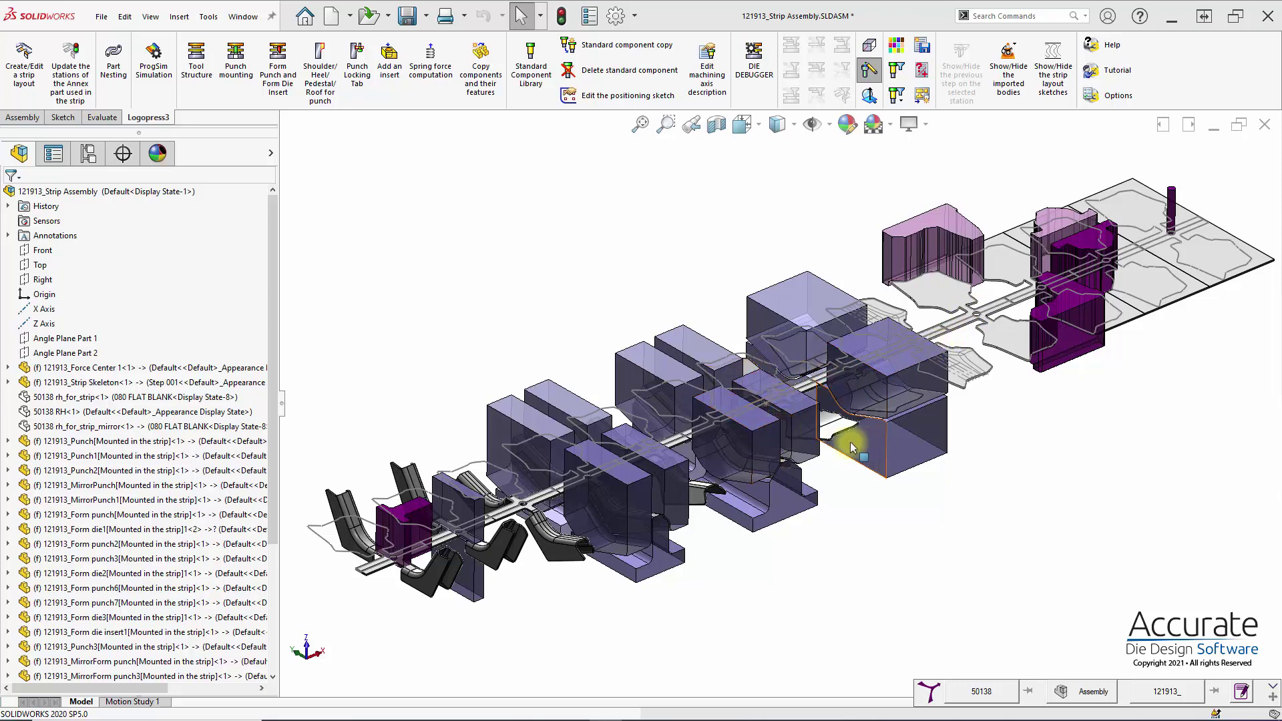
# Step: Start a ProgSim simulation of the strip assembly and bring up its list of simulation elements
pyautogui.moveTo(837, 538); pyautogui.dragTo(601, 321, button='middle')
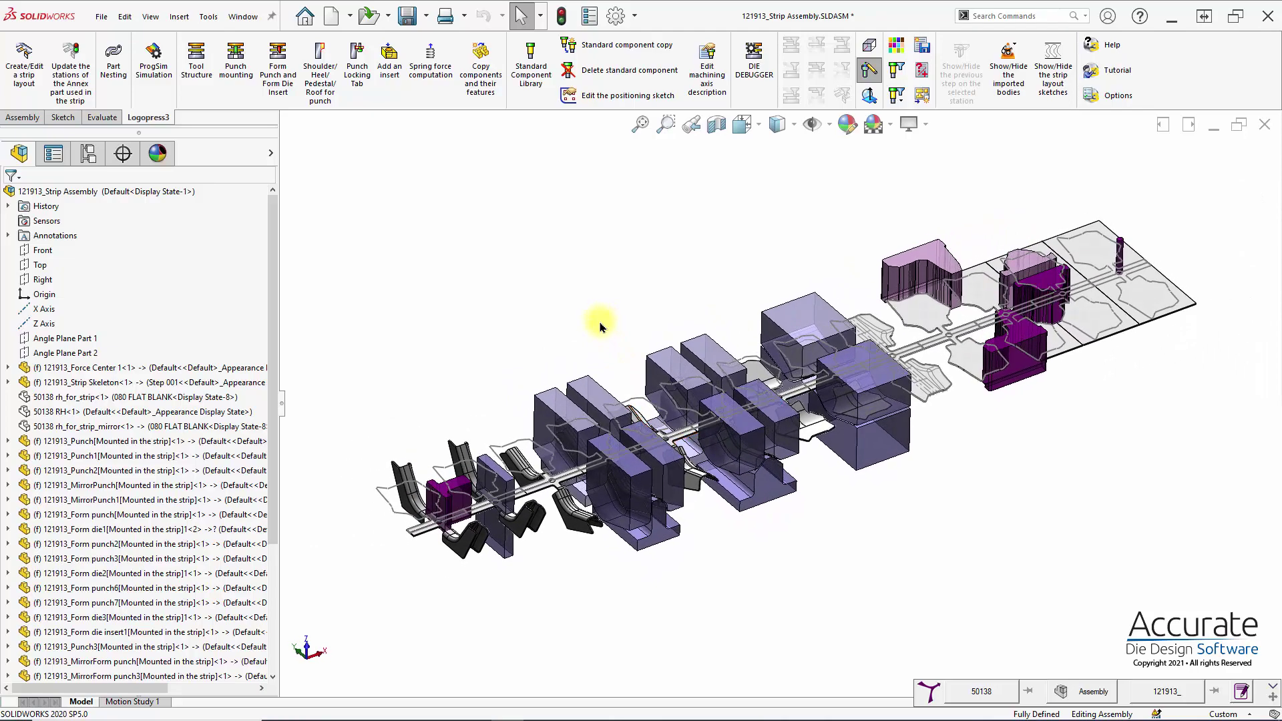
pyautogui.scroll(-2, 599, 325)
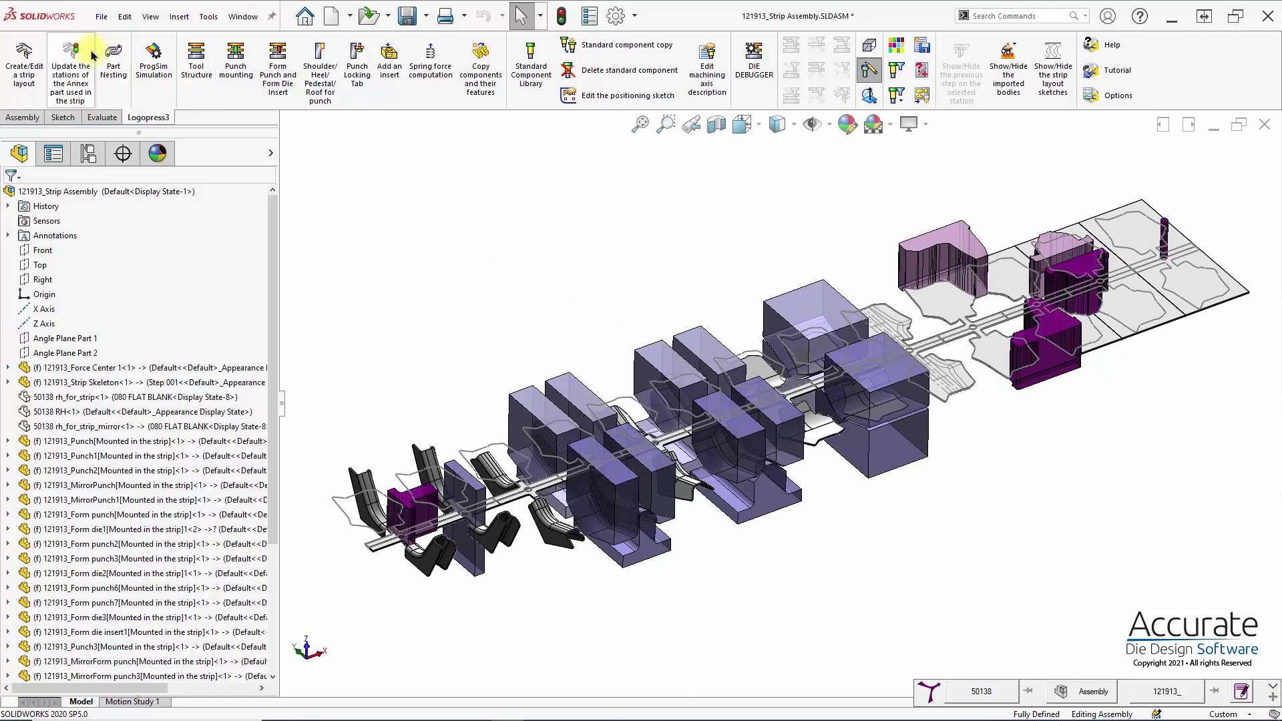
pyautogui.click(151, 67)
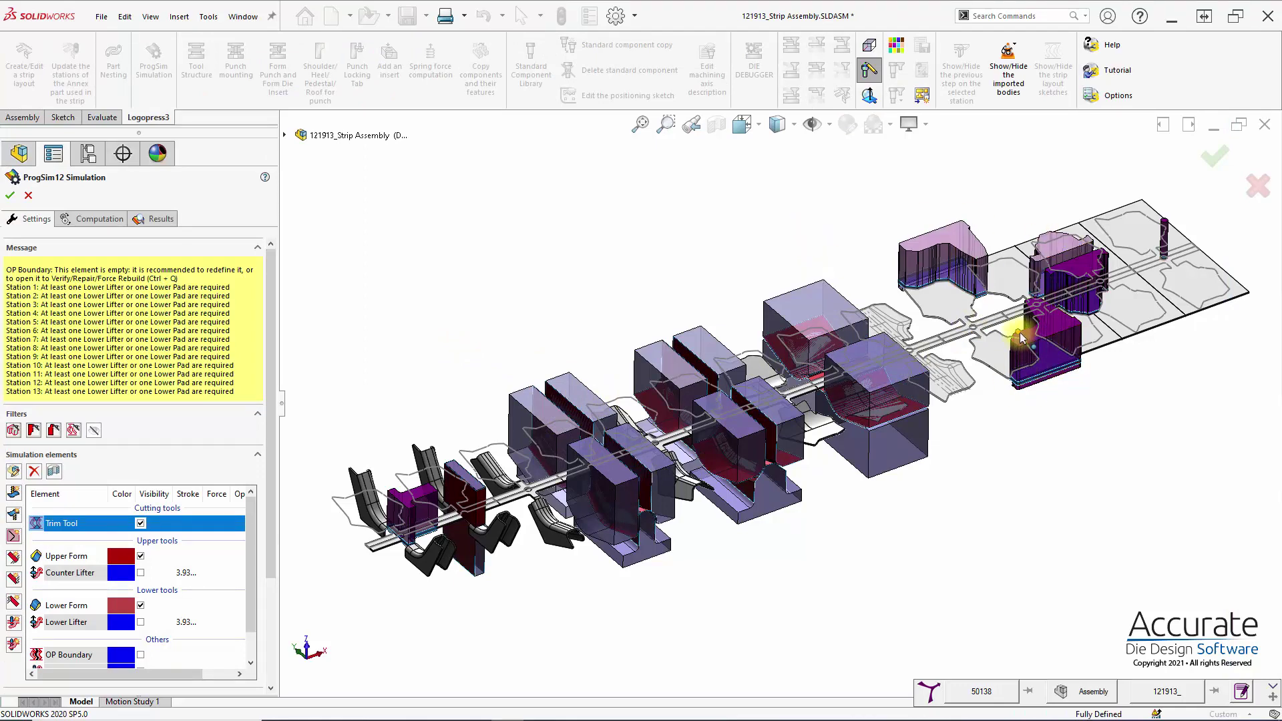
pyautogui.scroll(-3, 258, 434)
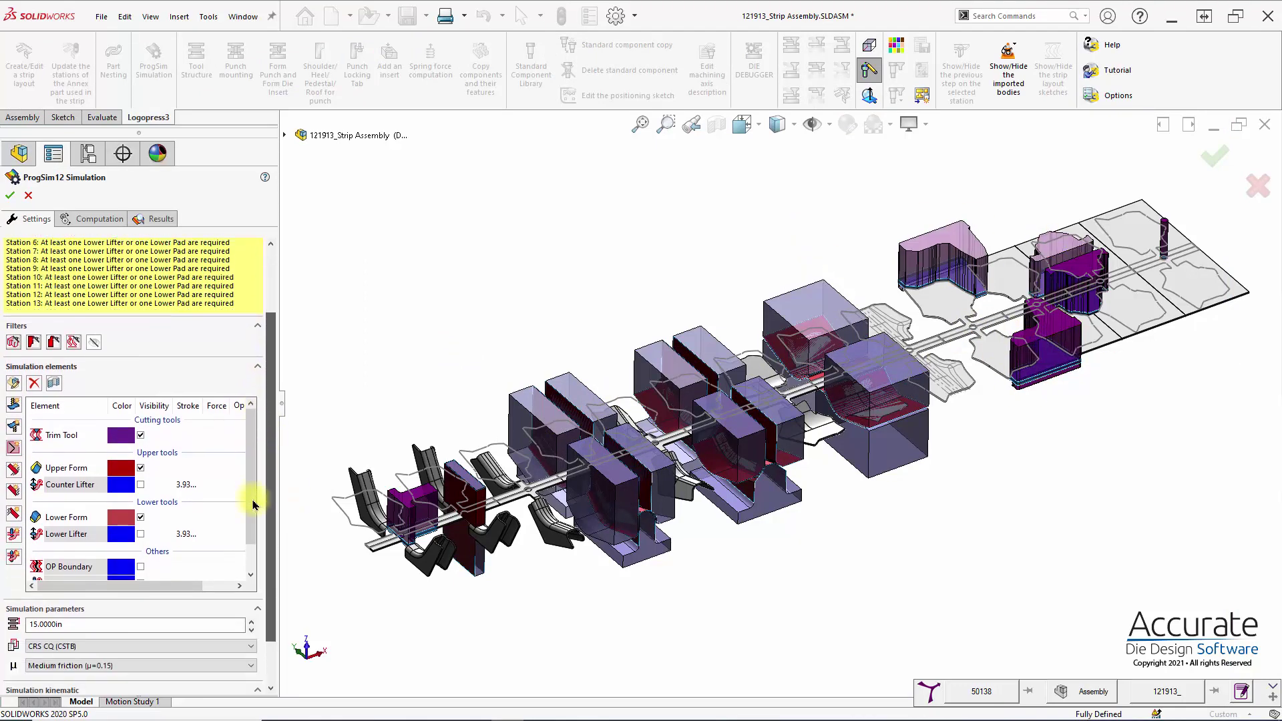
pyautogui.scroll(-1, 247, 474)
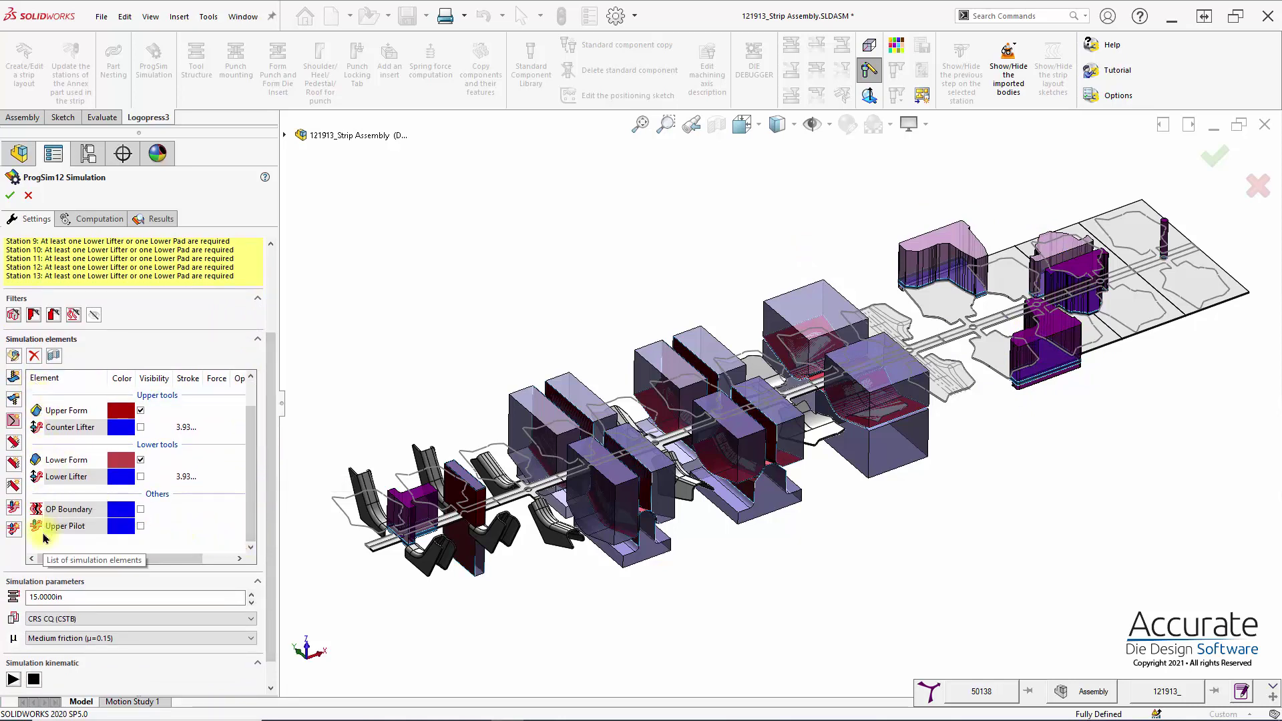
# Step: Exclude the punch near the strip's formed-part end from the Trim Tool's linked components, check the element, and accept it
pyautogui.moveTo(252, 444); pyautogui.dragTo(252, 412)
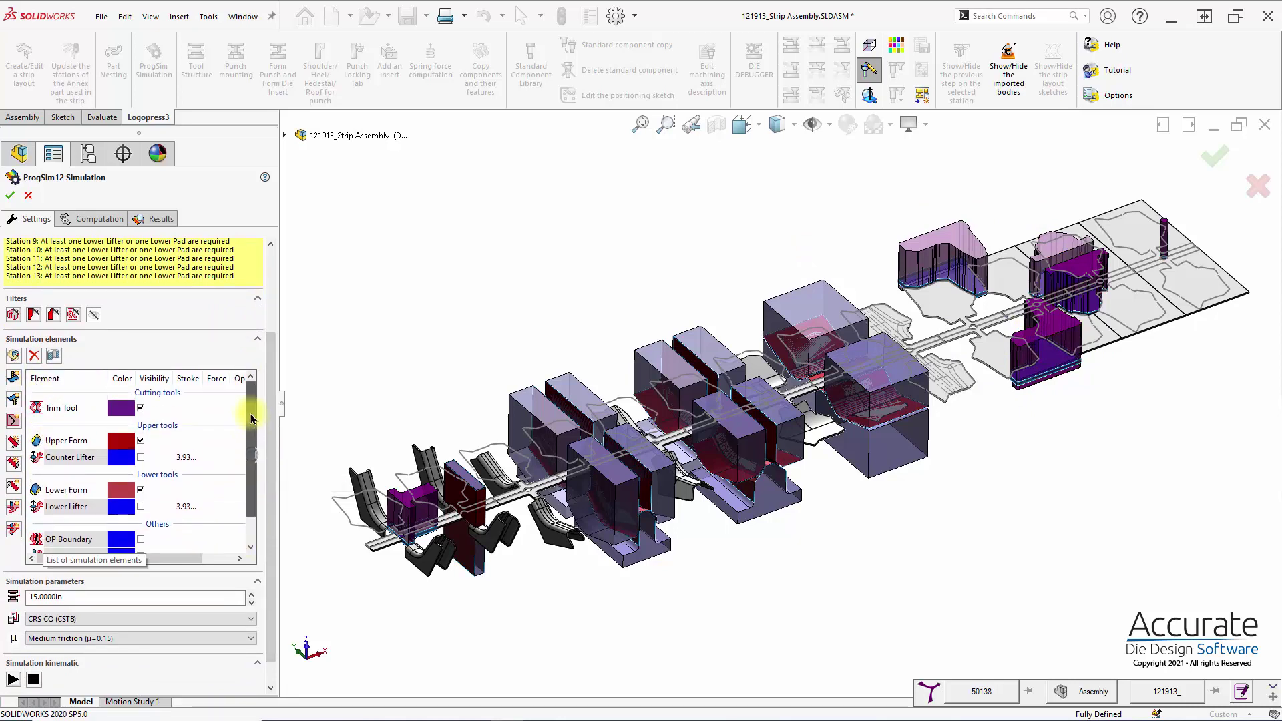
pyautogui.doubleClick(57, 408)
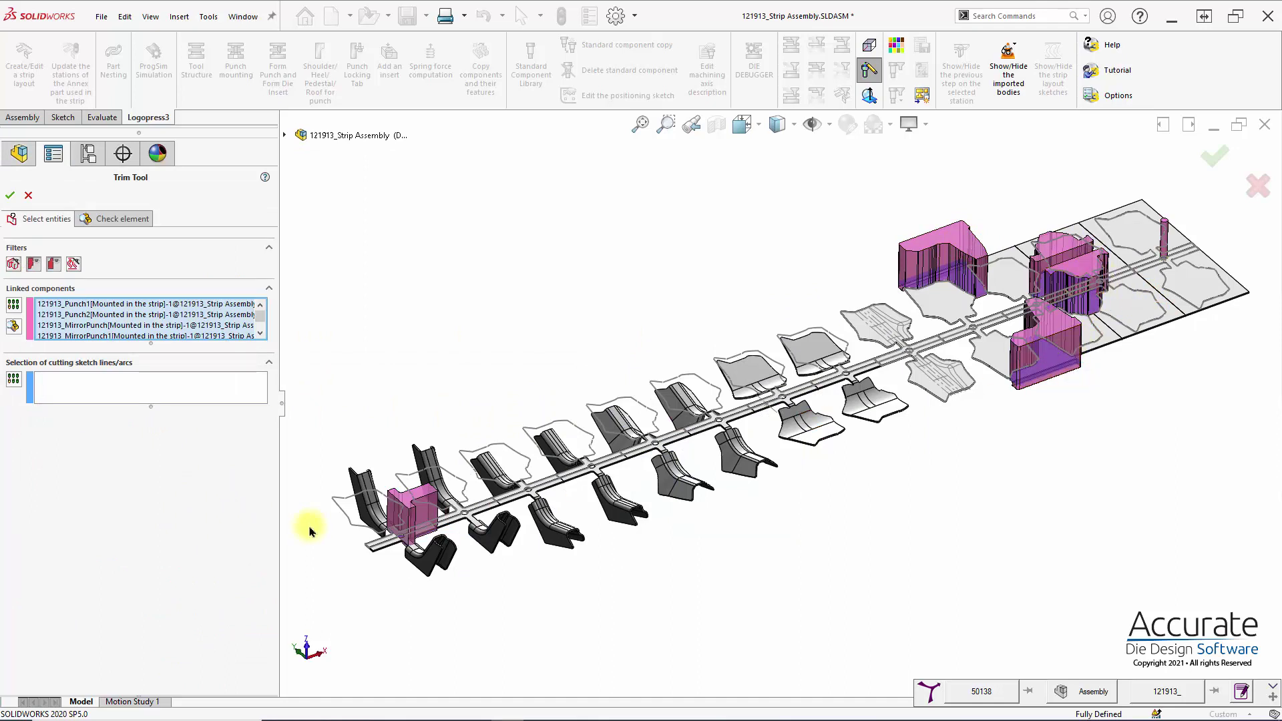
pyautogui.click(414, 501)
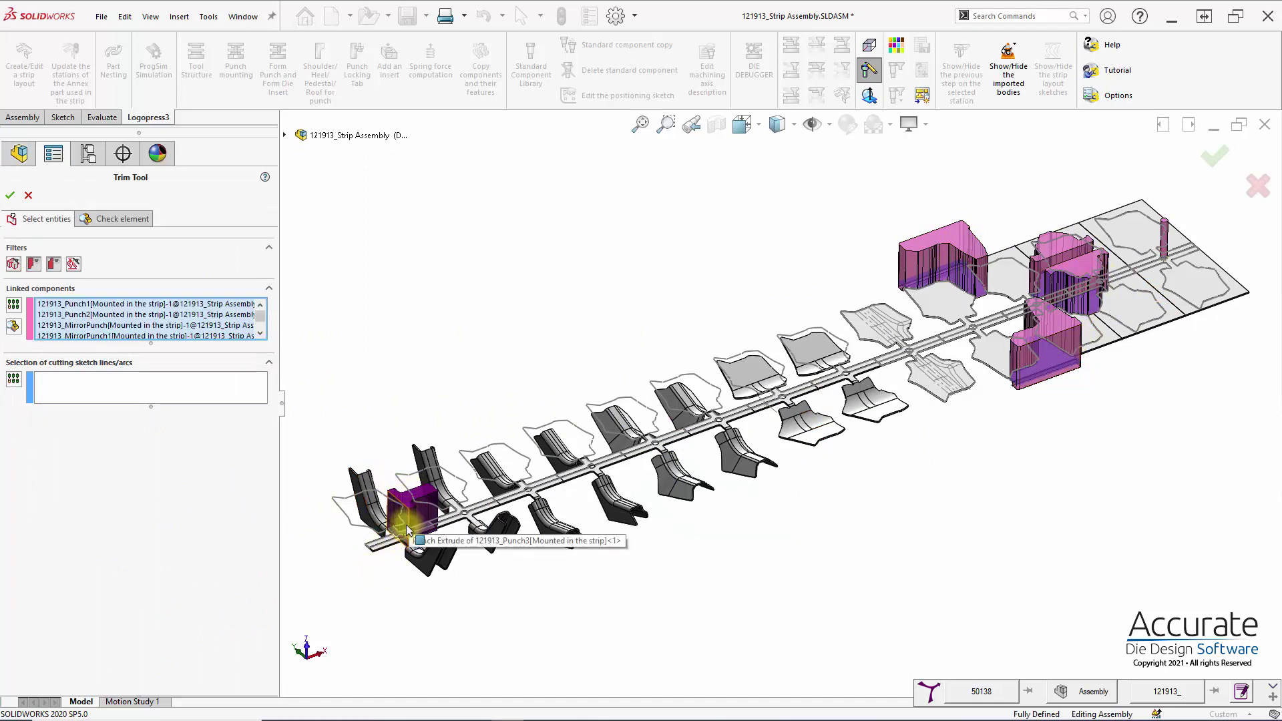
pyautogui.click(103, 218)
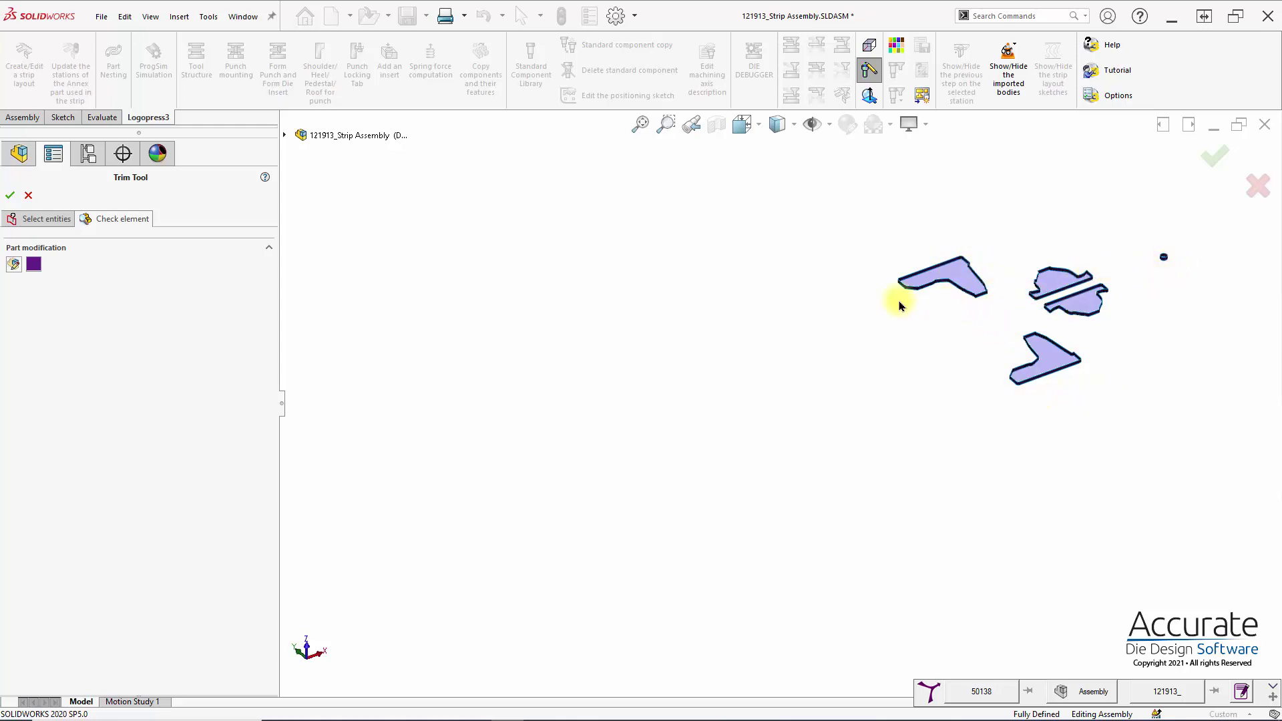
pyautogui.click(10, 197)
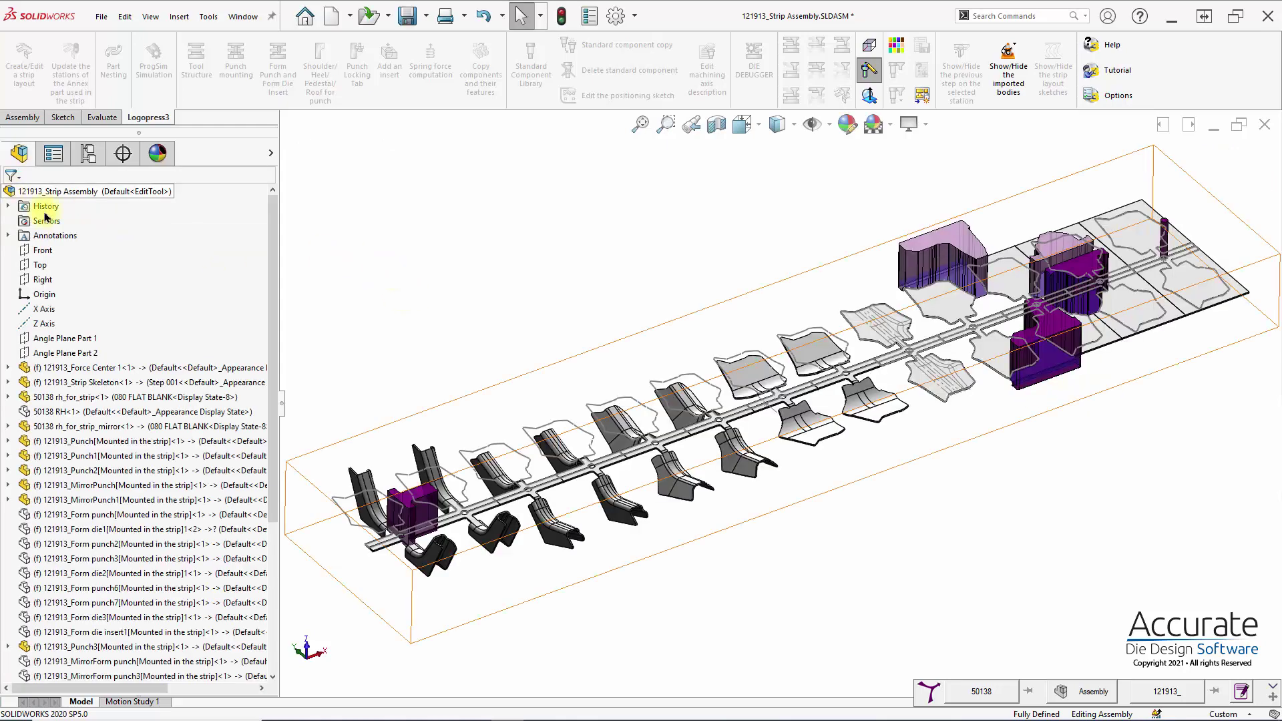
# Step: Define the Upper Pilot element from the pilot hole edges along the strip's central carrier
pyautogui.moveTo(269, 443); pyautogui.dragTo(266, 569)
pyautogui.moveTo(250, 444); pyautogui.dragTo(244, 527)
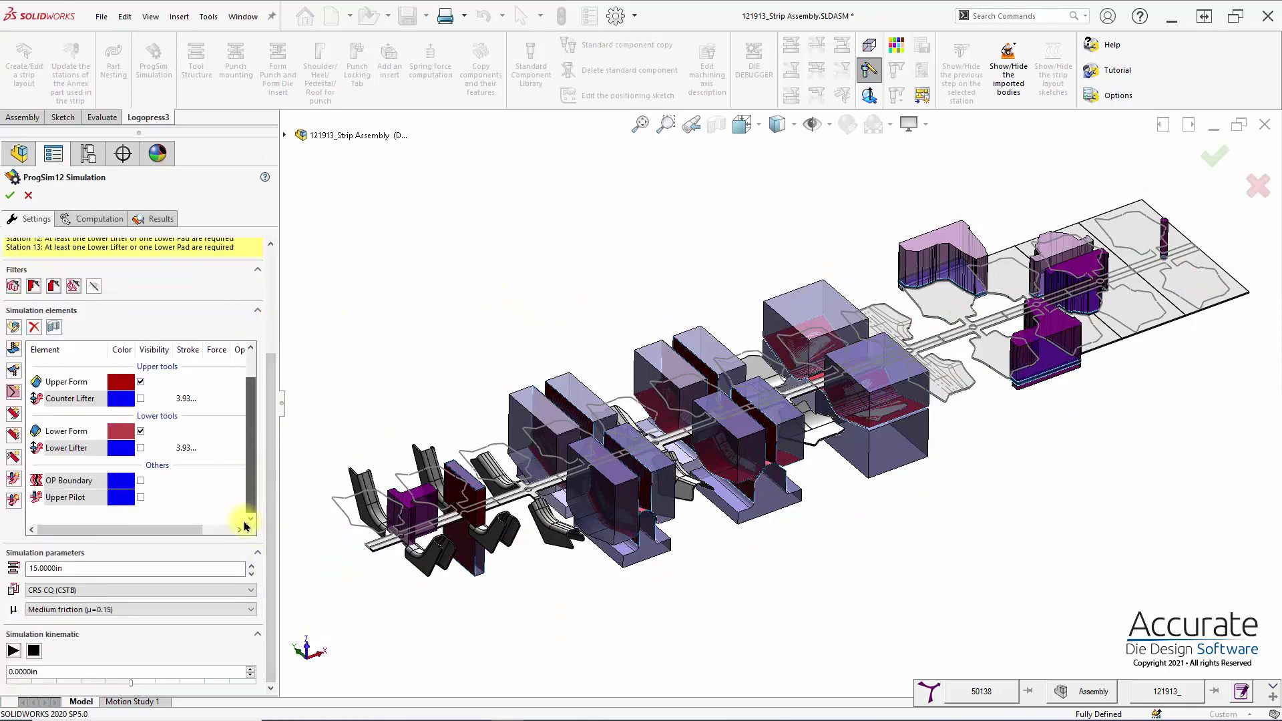
pyautogui.doubleClick(53, 502)
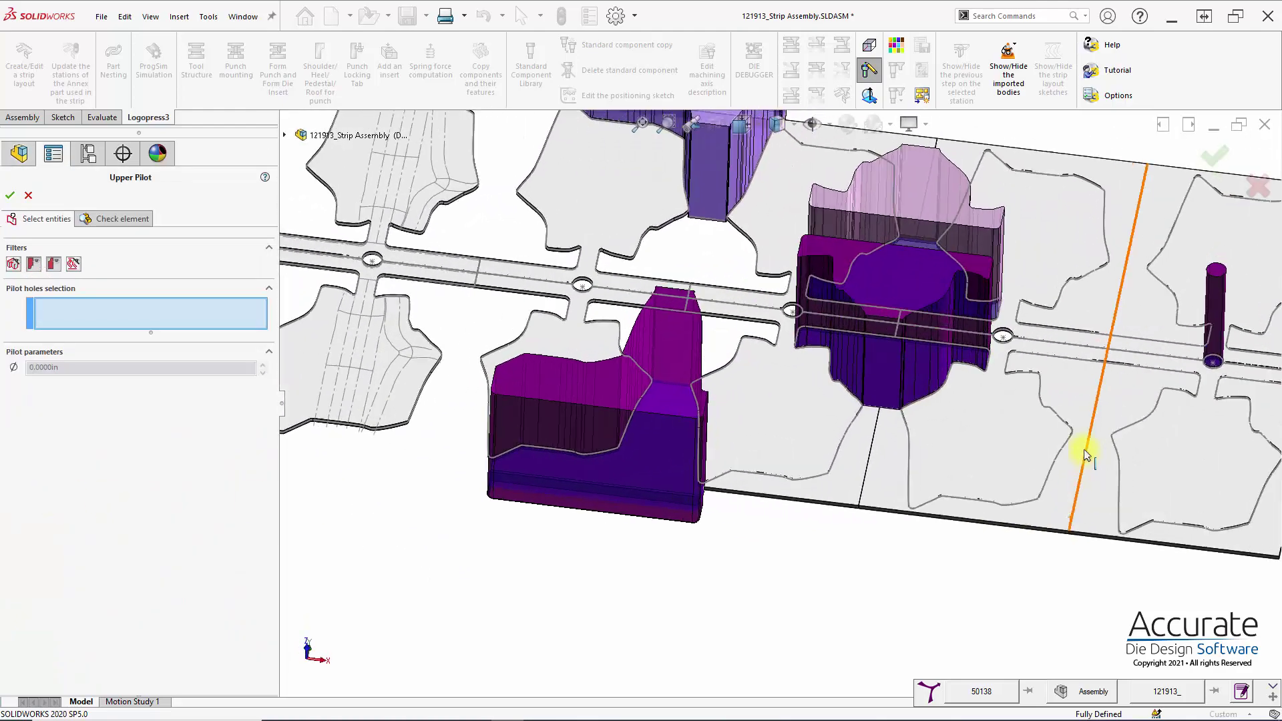
pyautogui.scroll(-3, 1076, 458)
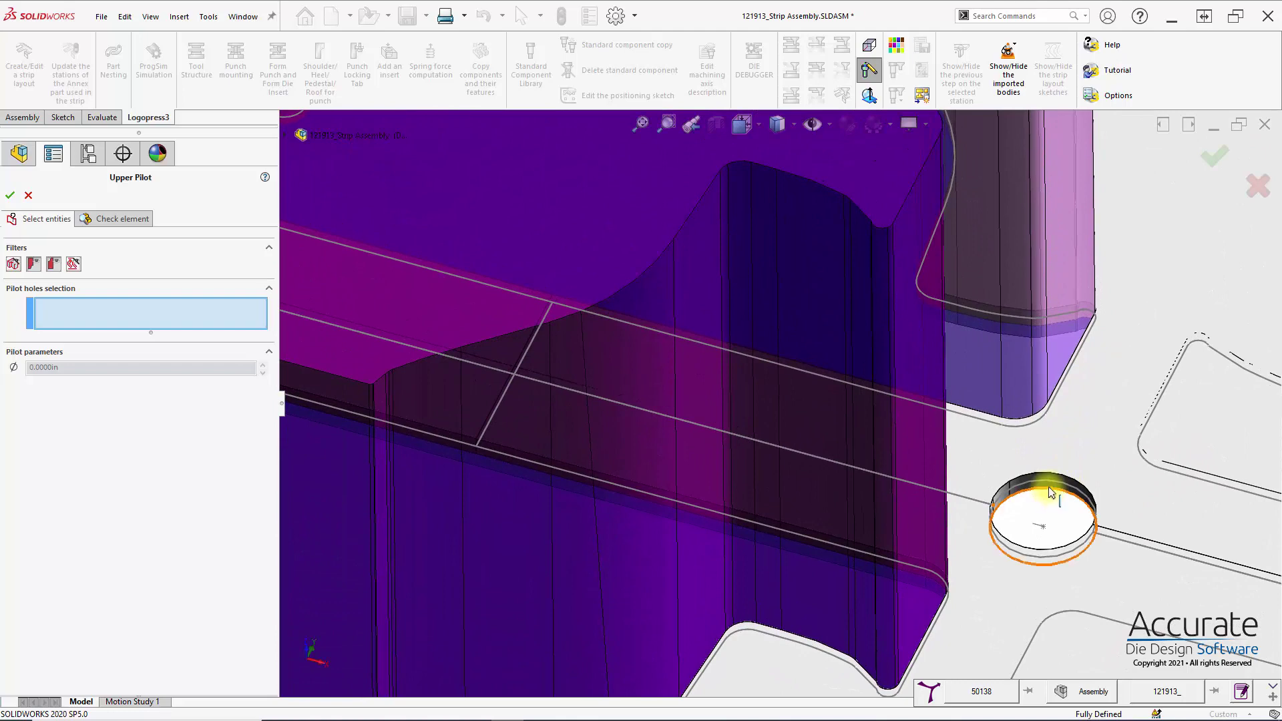
pyautogui.scroll(-3, 1049, 495)
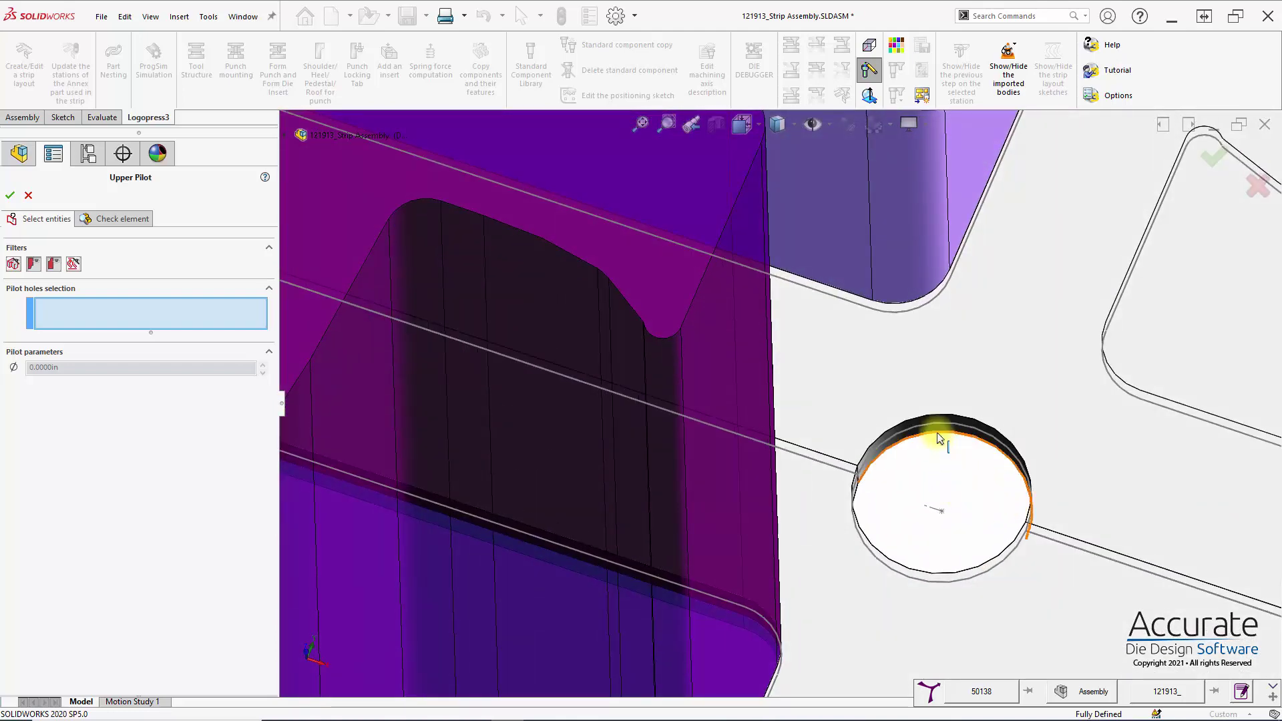
pyautogui.click(939, 438)
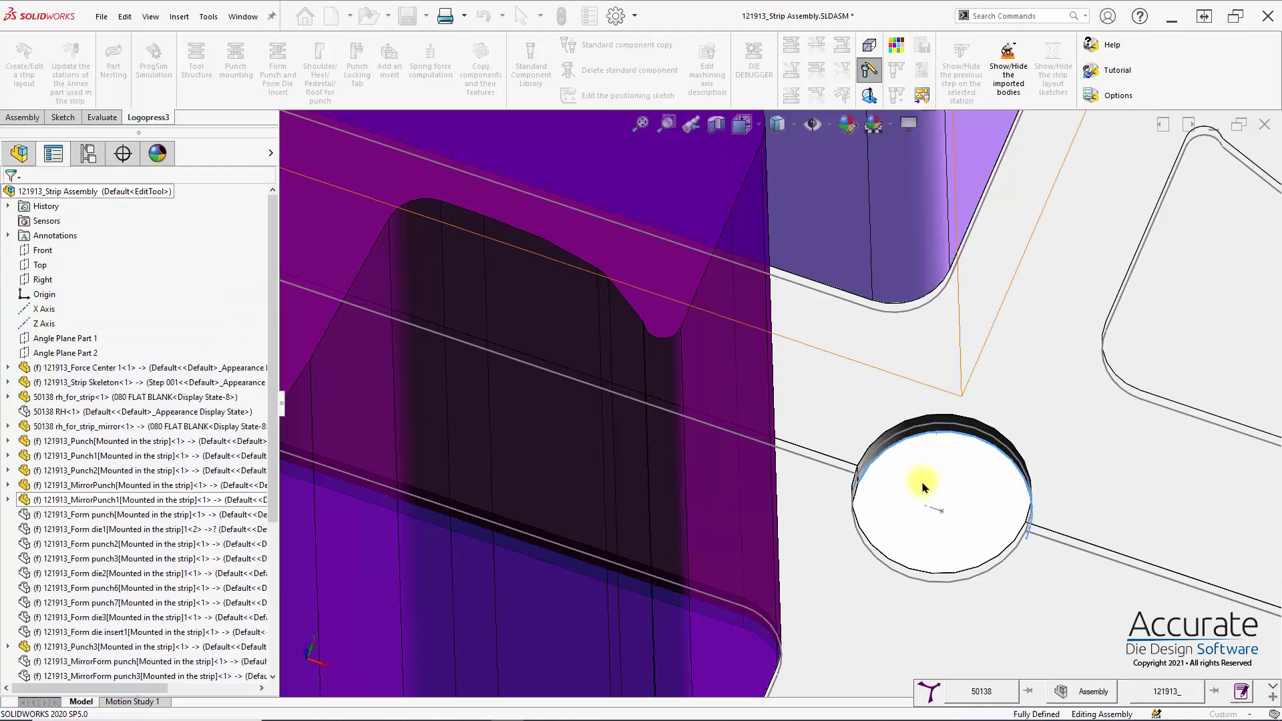
pyautogui.scroll(5, 973, 527)
pyautogui.scroll(2, 958, 450)
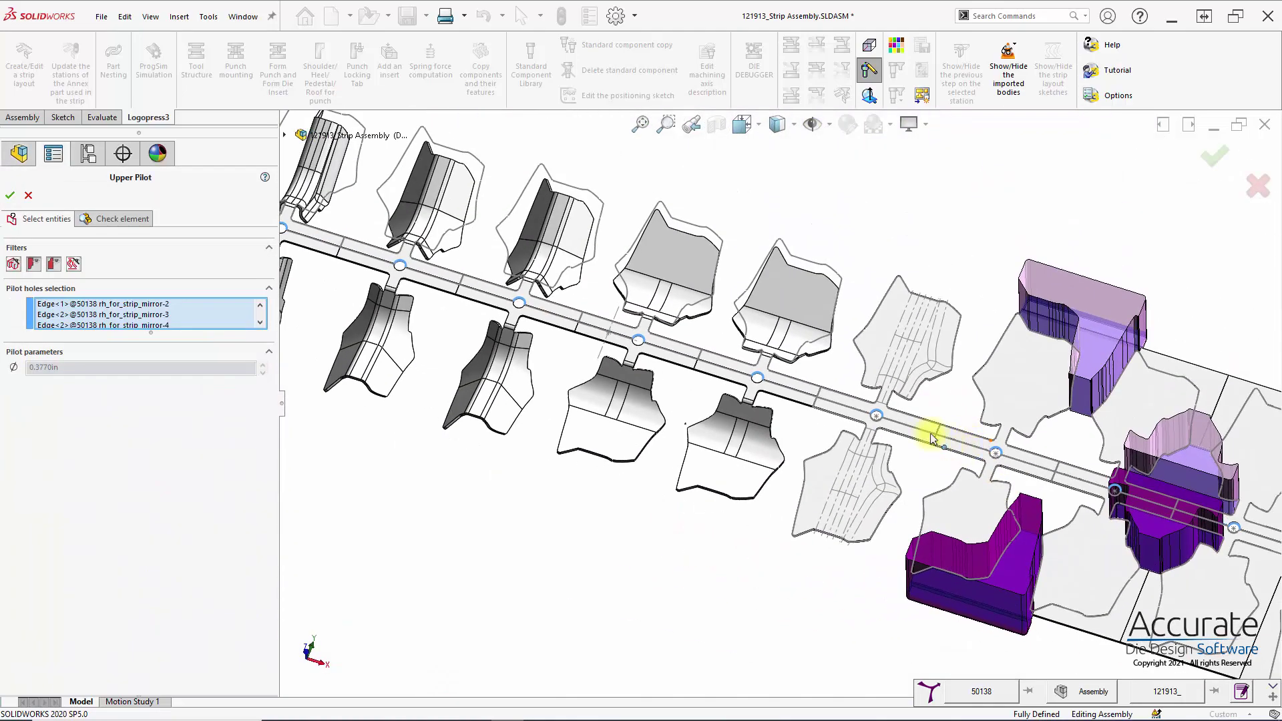
pyautogui.moveTo(563, 391); pyautogui.dragTo(543, 480, button='middle')
pyautogui.scroll(2, 544, 480)
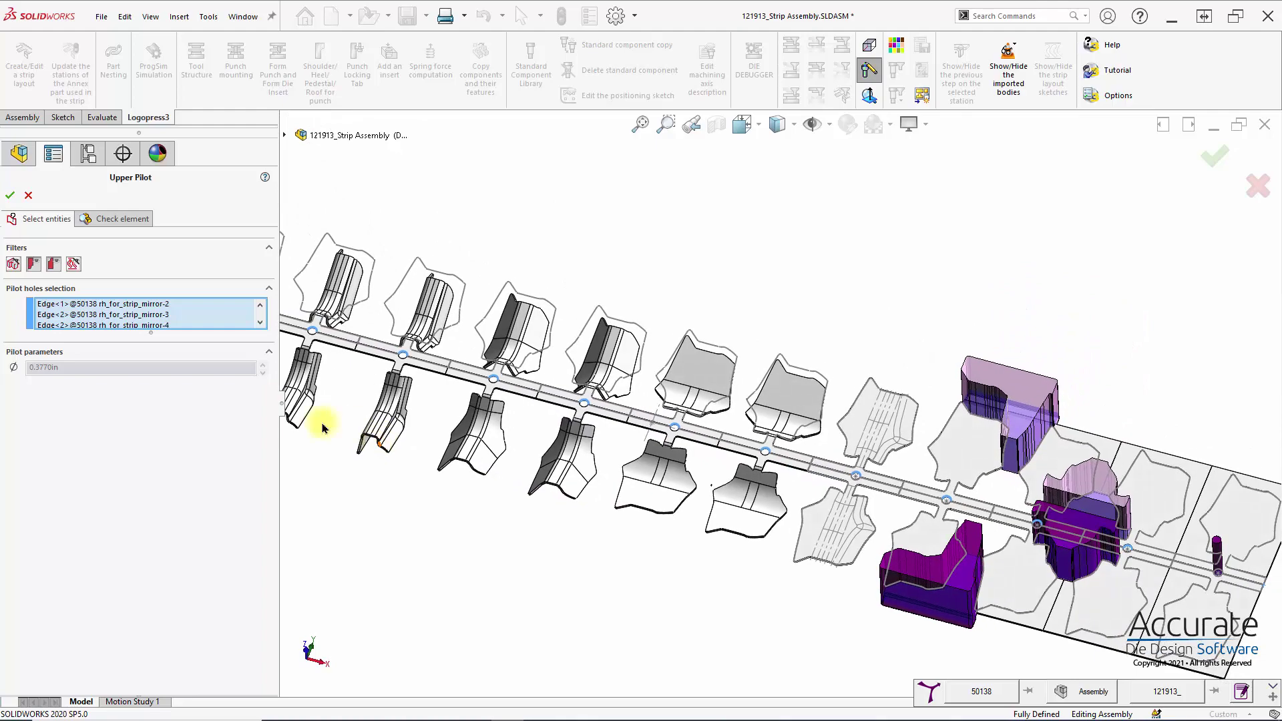
pyautogui.click(6, 199)
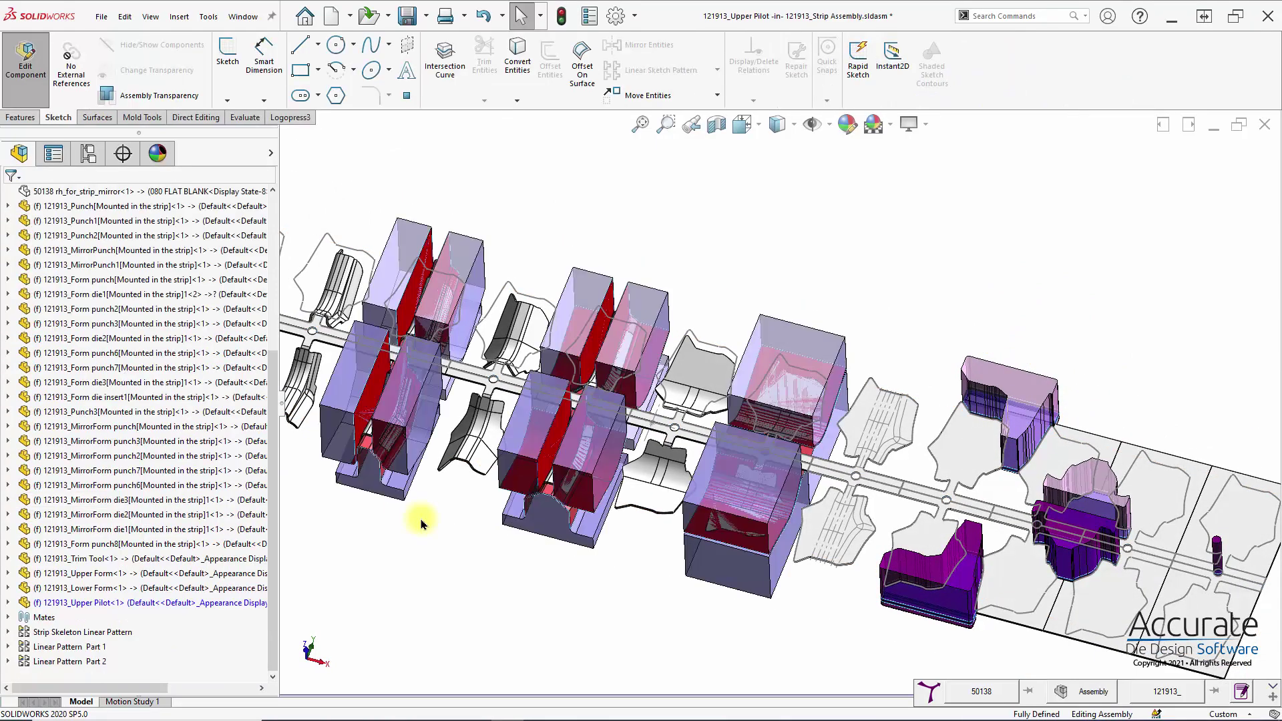
# Step: Define the OP Boundary by converting the strip's straight end edge at the flat-blank end into its sketch
pyautogui.scroll(-3, 584, 546)
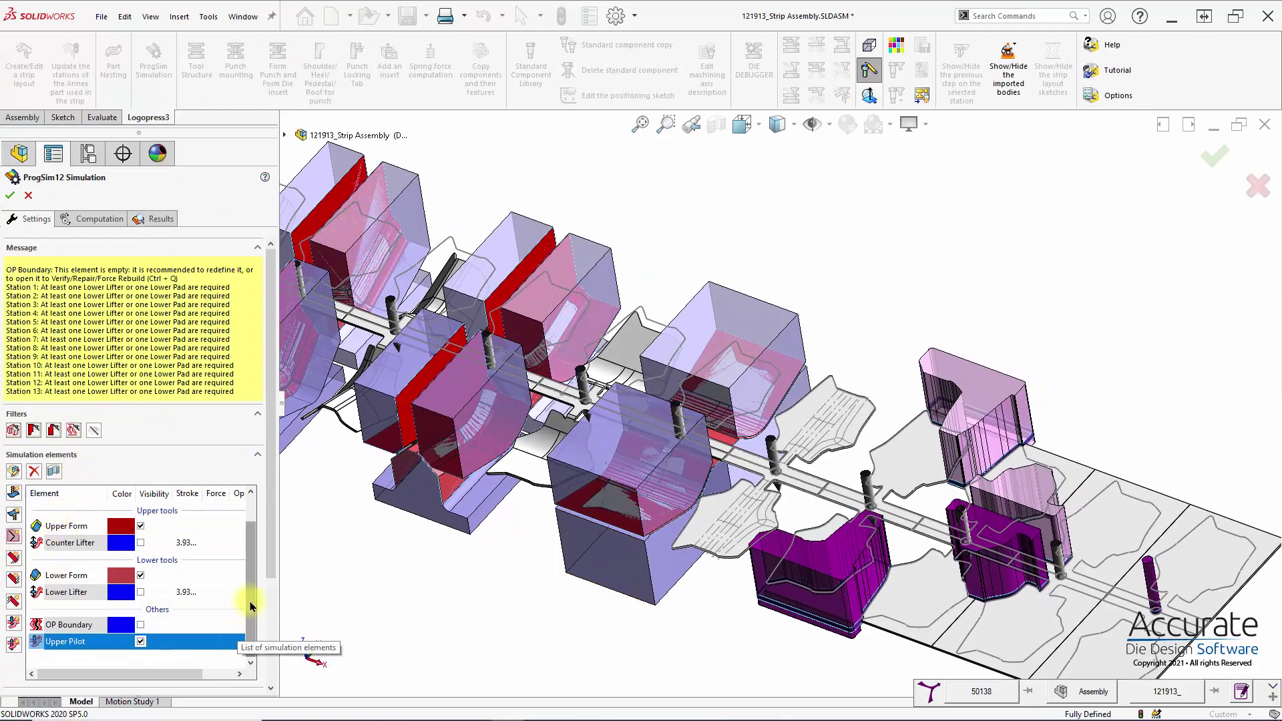
pyautogui.moveTo(251, 605); pyautogui.dragTo(251, 622)
pyautogui.doubleClick(70, 627)
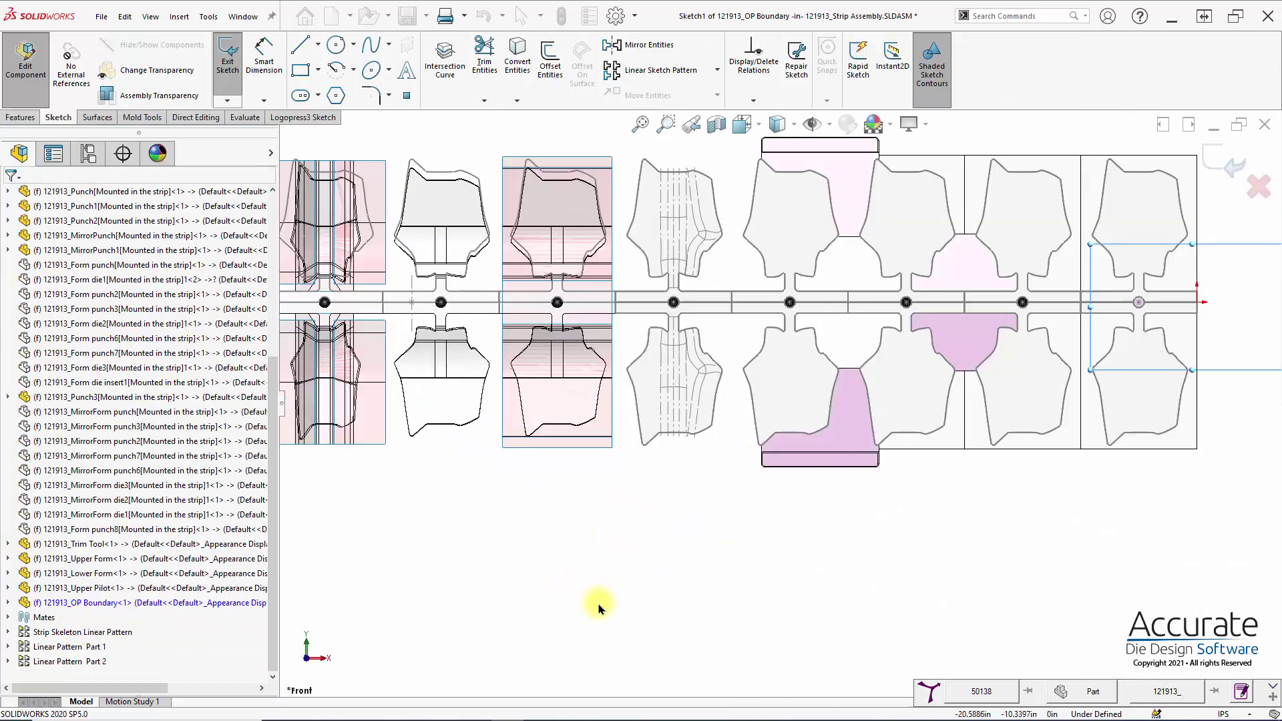
pyautogui.click(1197, 405)
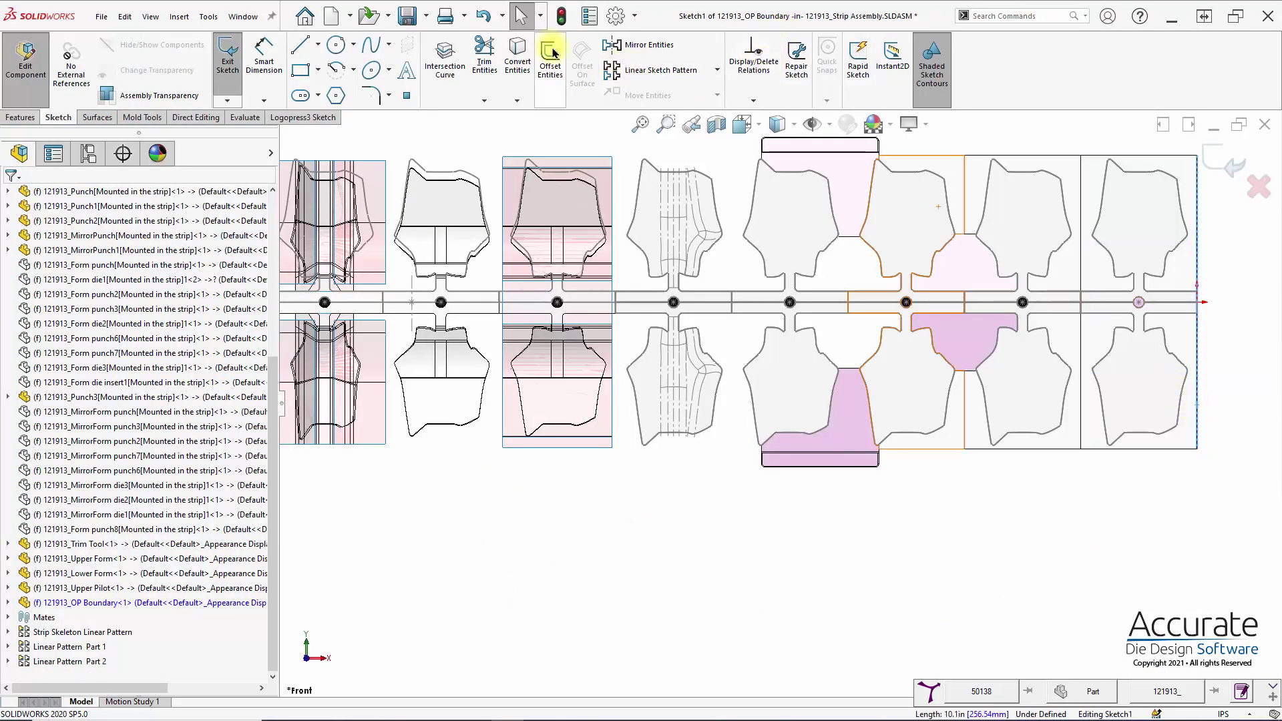
pyautogui.click(519, 55)
pyautogui.click(1231, 167)
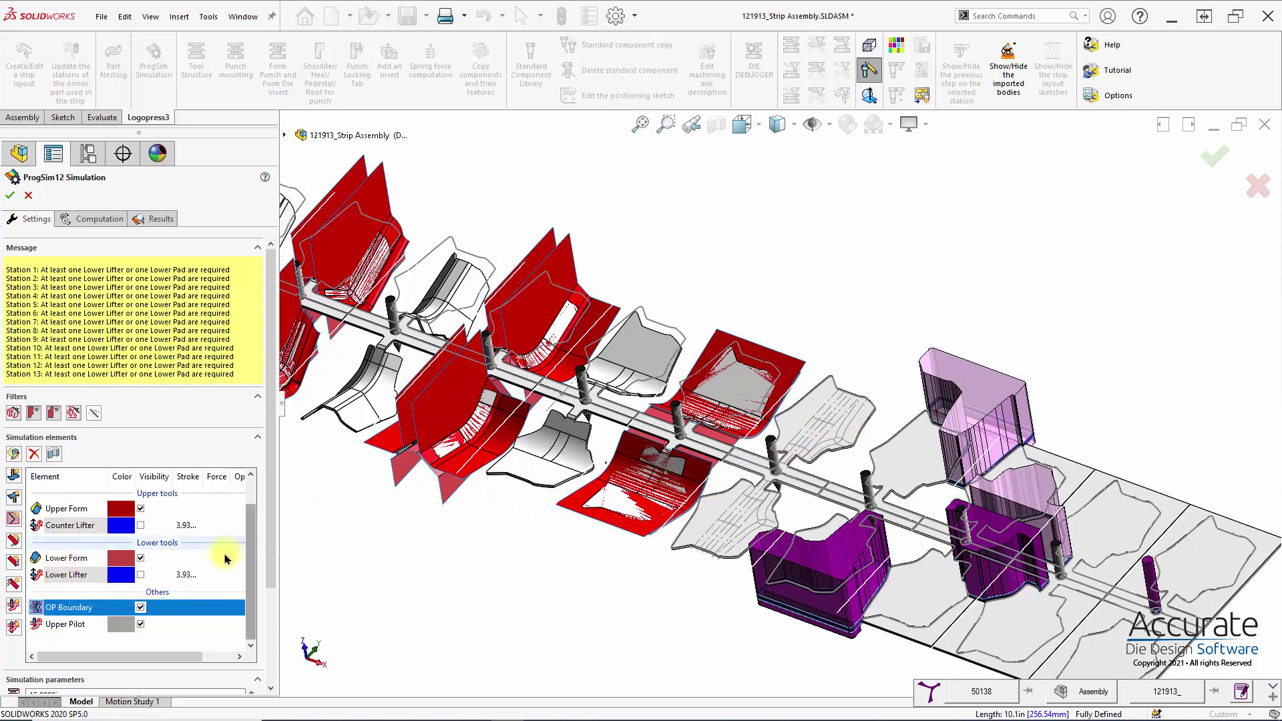
# Step: In the Lower Lifter sketch, draw rectangles of about 11.7 × 0.8 in and 11.5 × 0.9 in along the strip's two outer edges
pyautogui.doubleClick(68, 578)
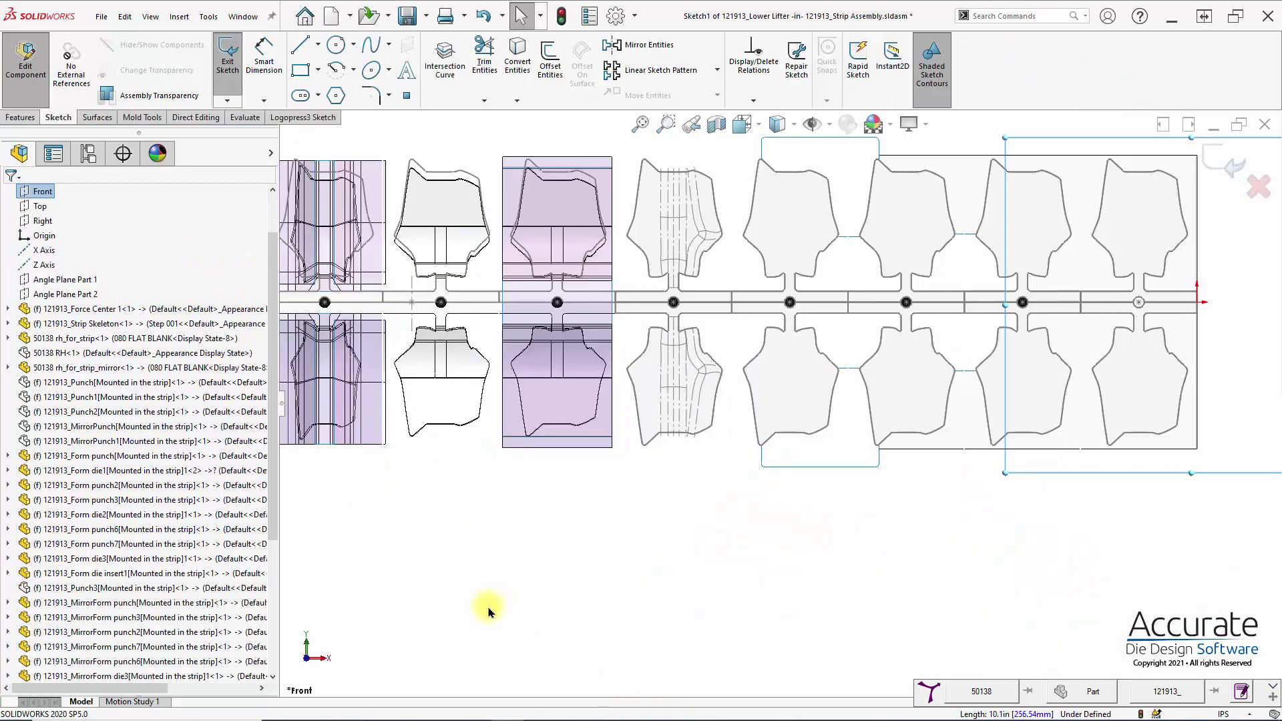
pyautogui.scroll(-3, 880, 593)
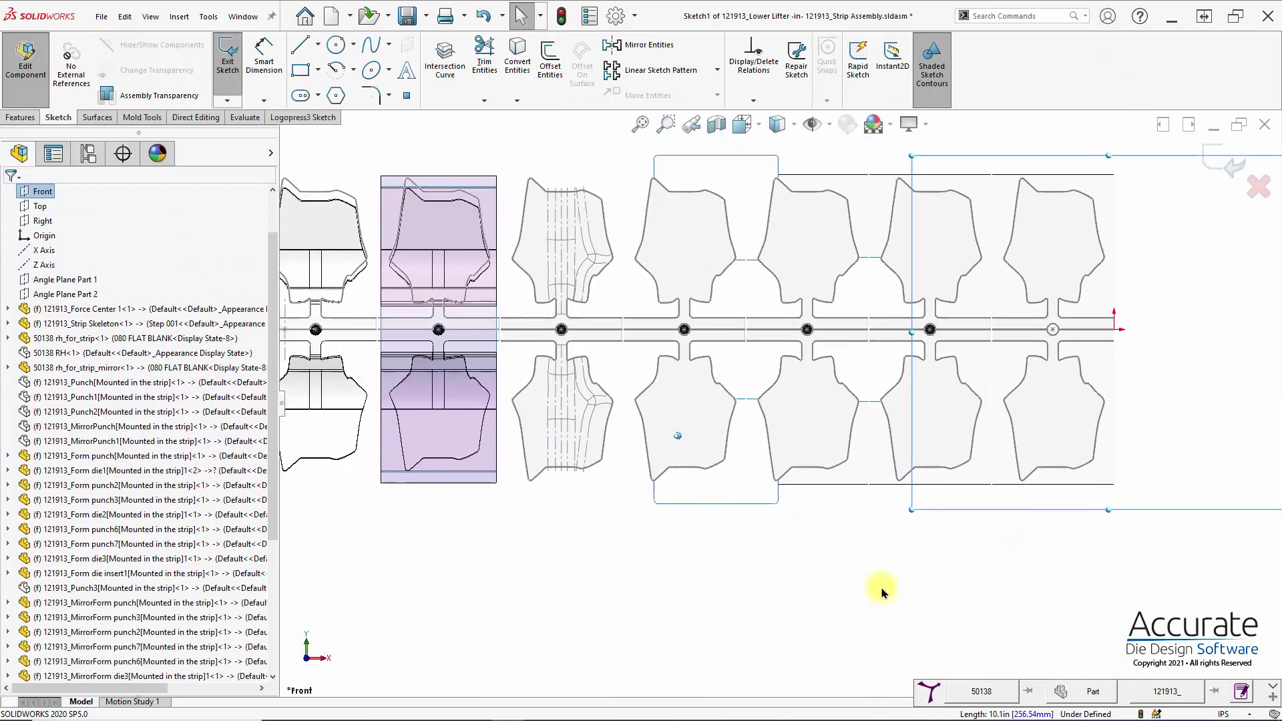
pyautogui.press('s')
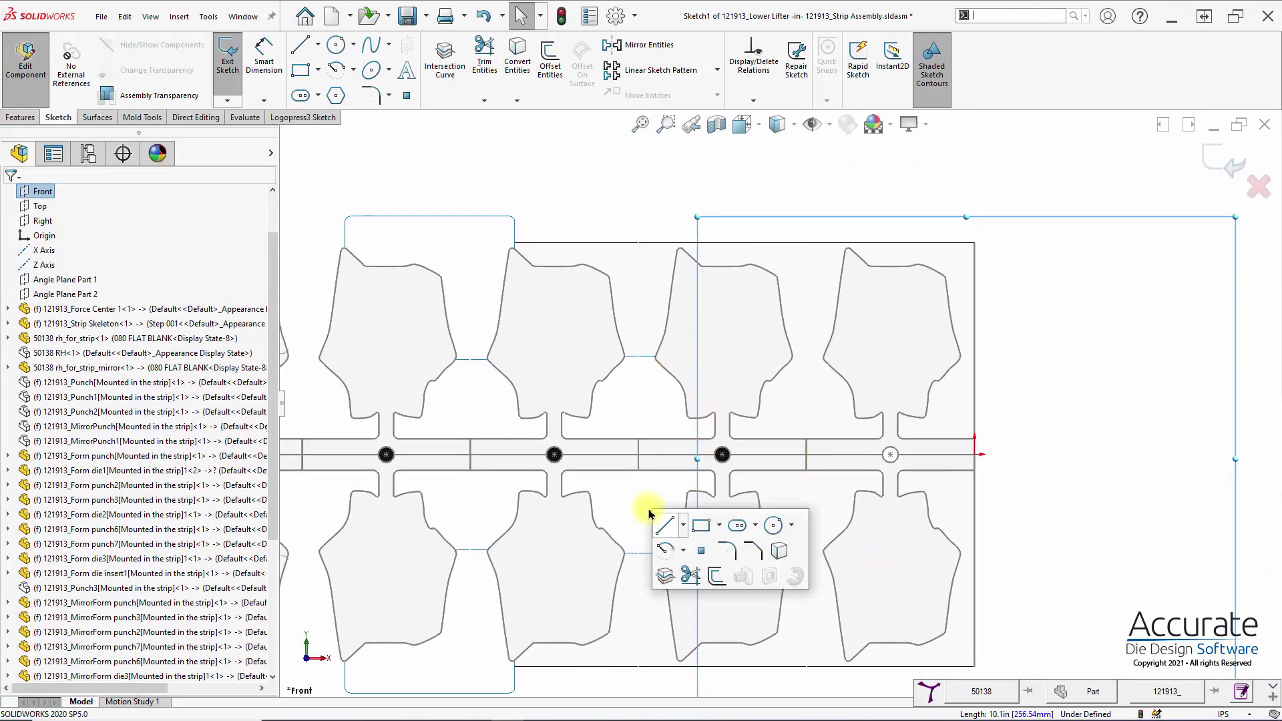
pyautogui.click(707, 529)
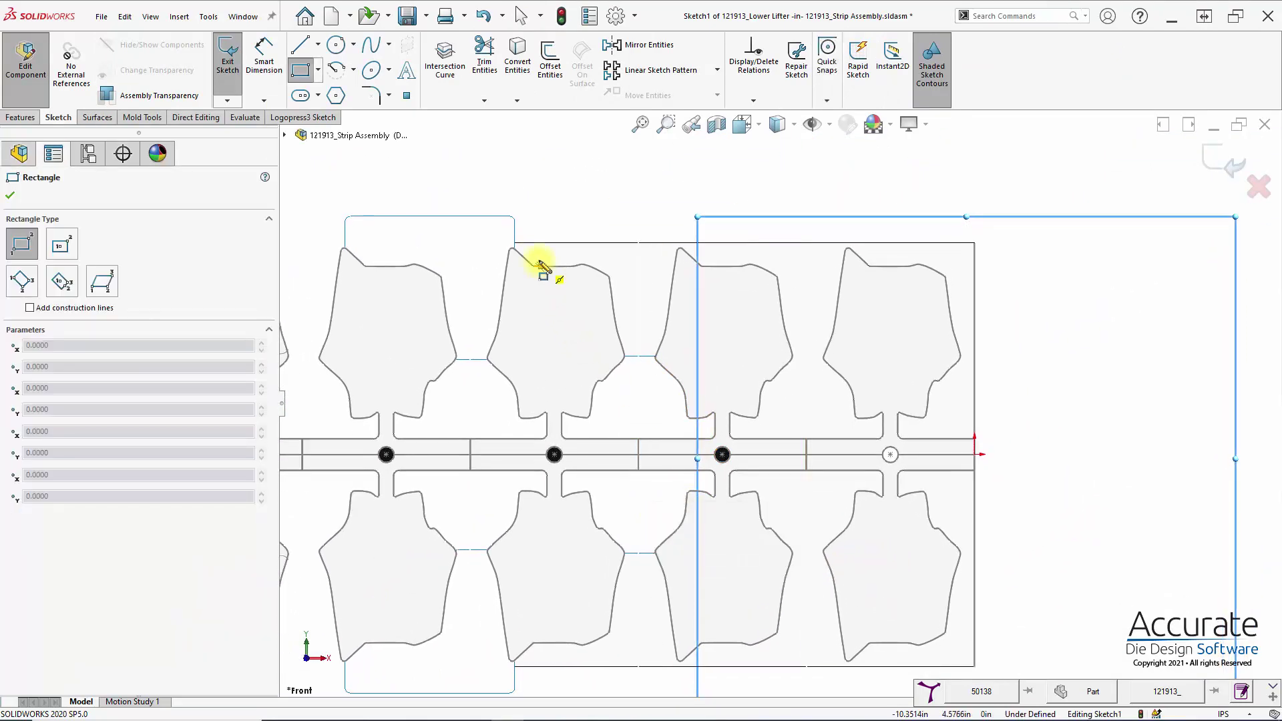
pyautogui.click(524, 249)
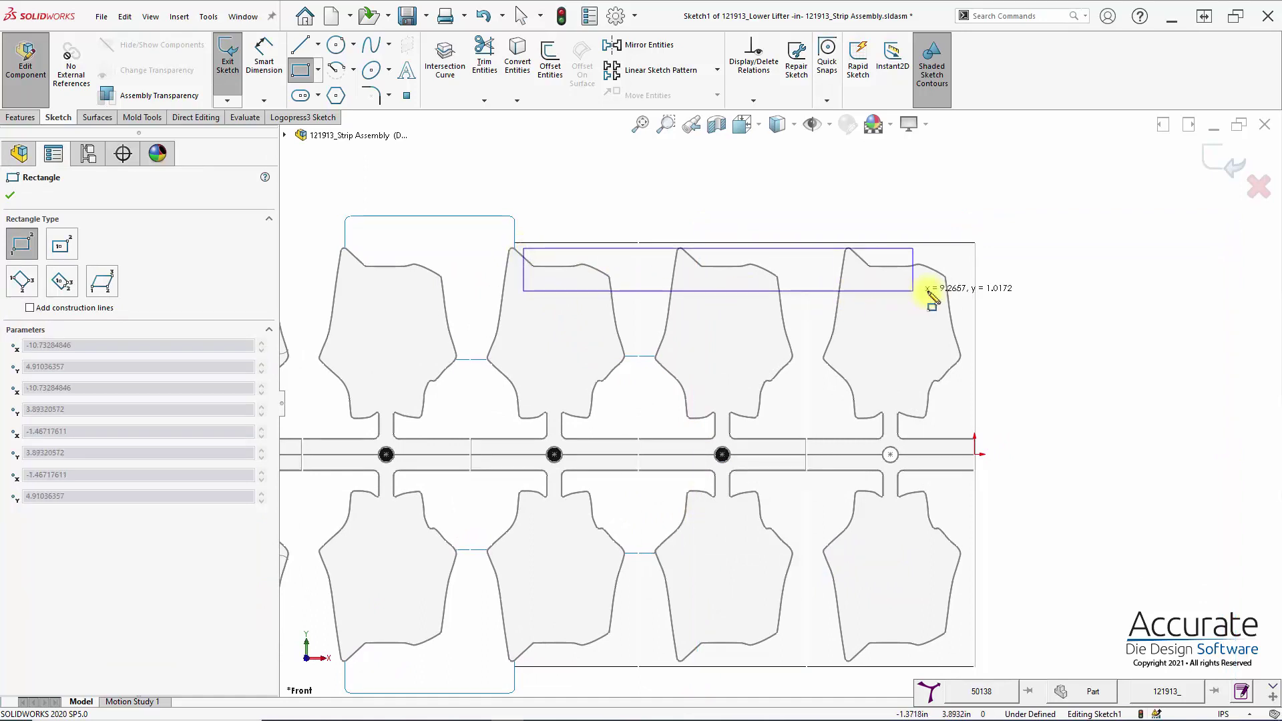
pyautogui.click(1018, 283)
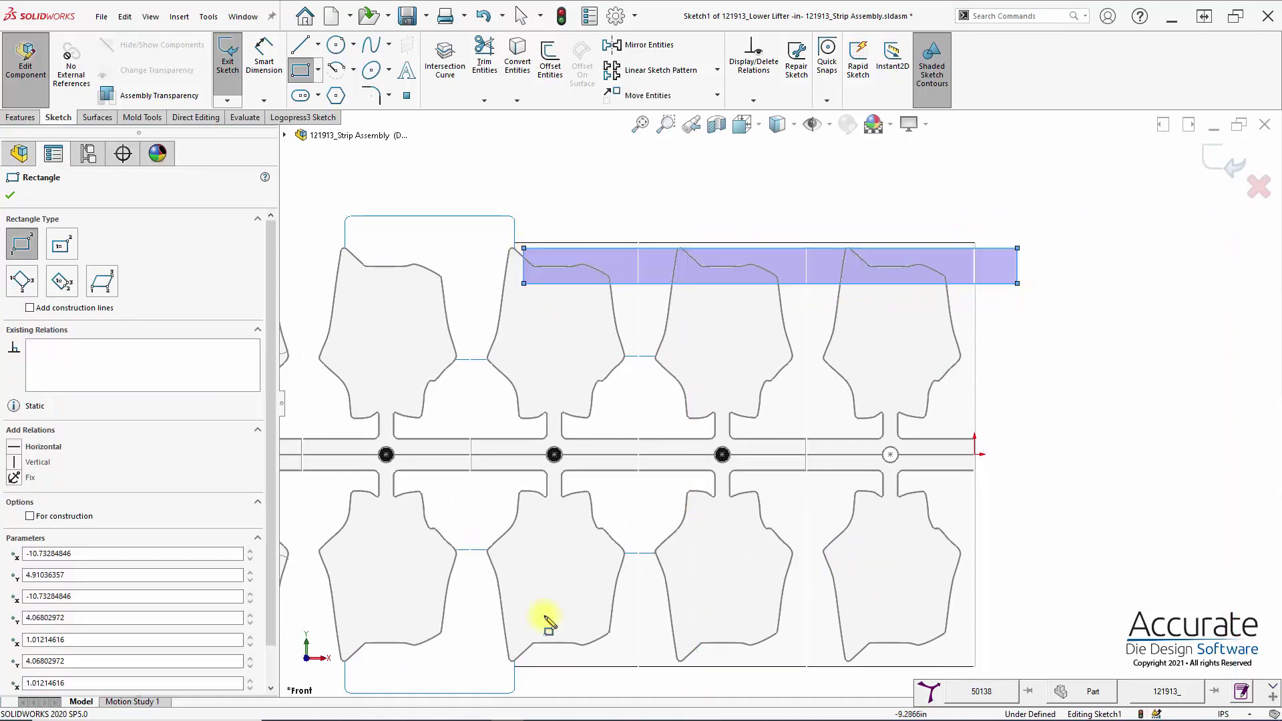
pyautogui.click(524, 665)
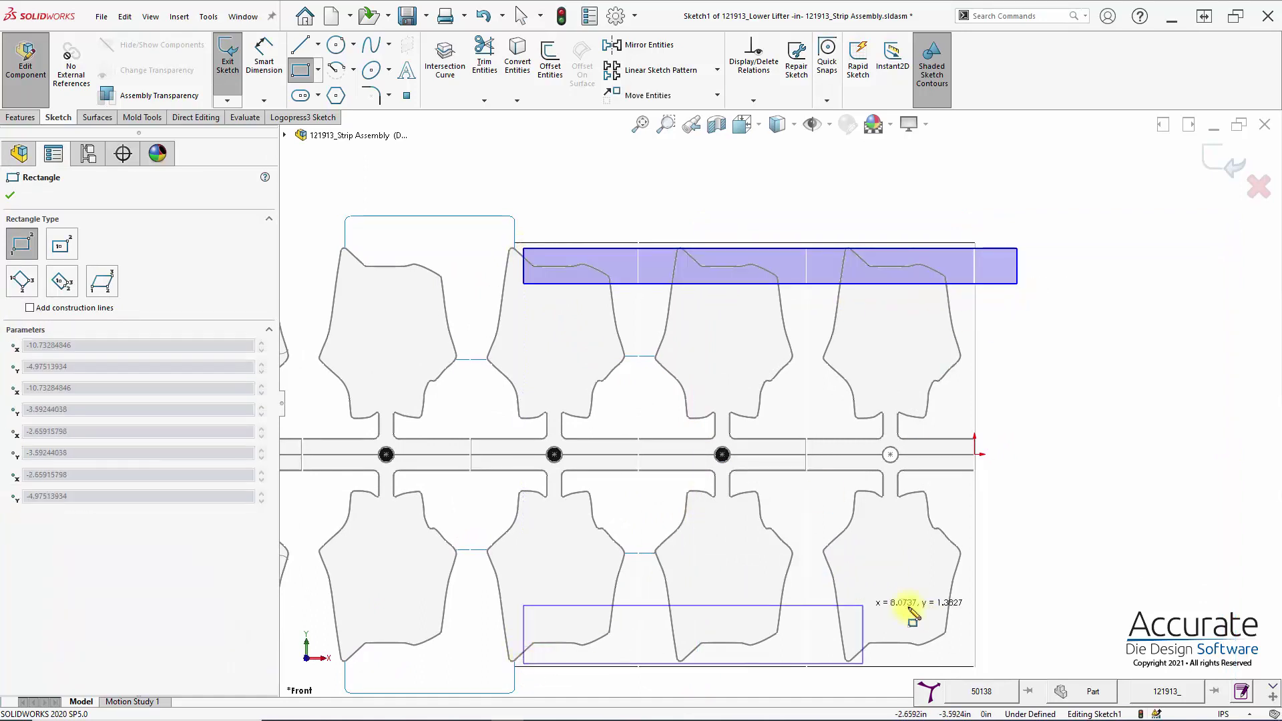
pyautogui.click(1011, 631)
# Step: Sketch a 0.75 in high rectangle across the central carrier and extend it past the strip's flat-blank end
pyautogui.scroll(-5, 1003, 481)
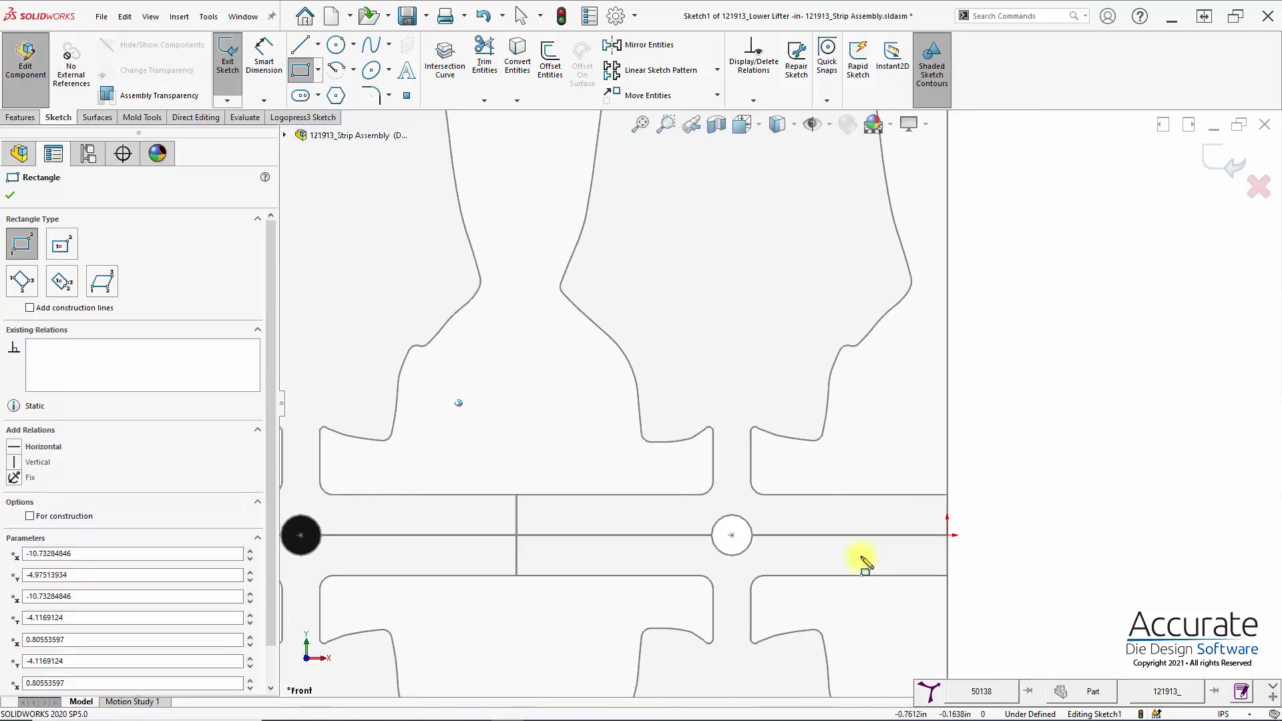
pyautogui.click(847, 575)
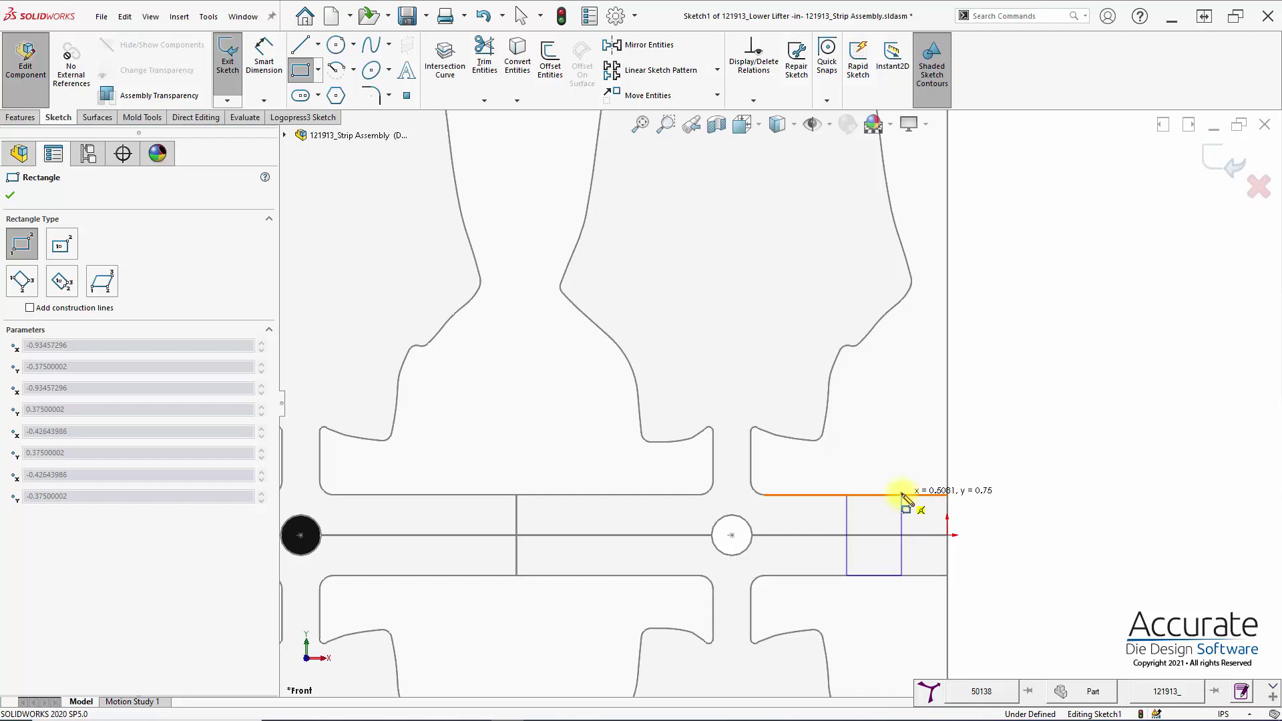
pyautogui.click(902, 495)
pyautogui.press('Escape')
pyautogui.moveTo(905, 523); pyautogui.dragTo(1026, 519)
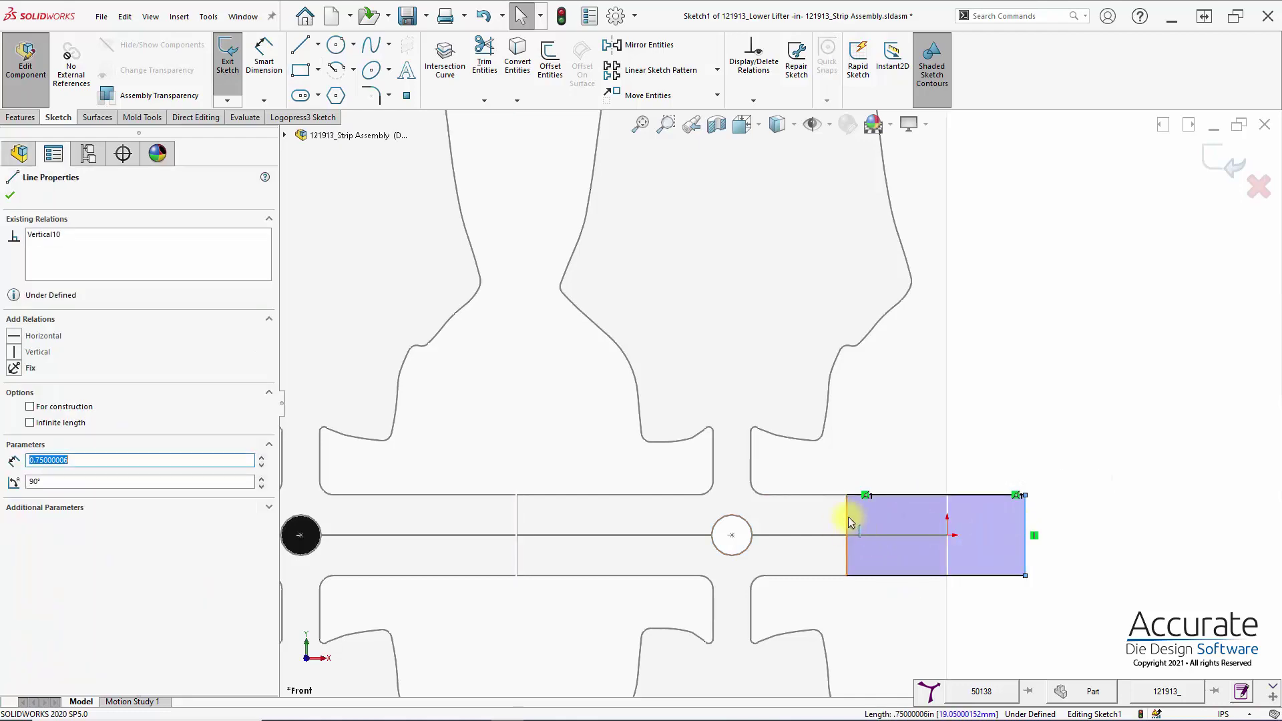
# Step: Extend the carrier rectangle past the strip's formed-part end and finish the Lower Lifter sketch
pyautogui.scroll(10, 795, 527)
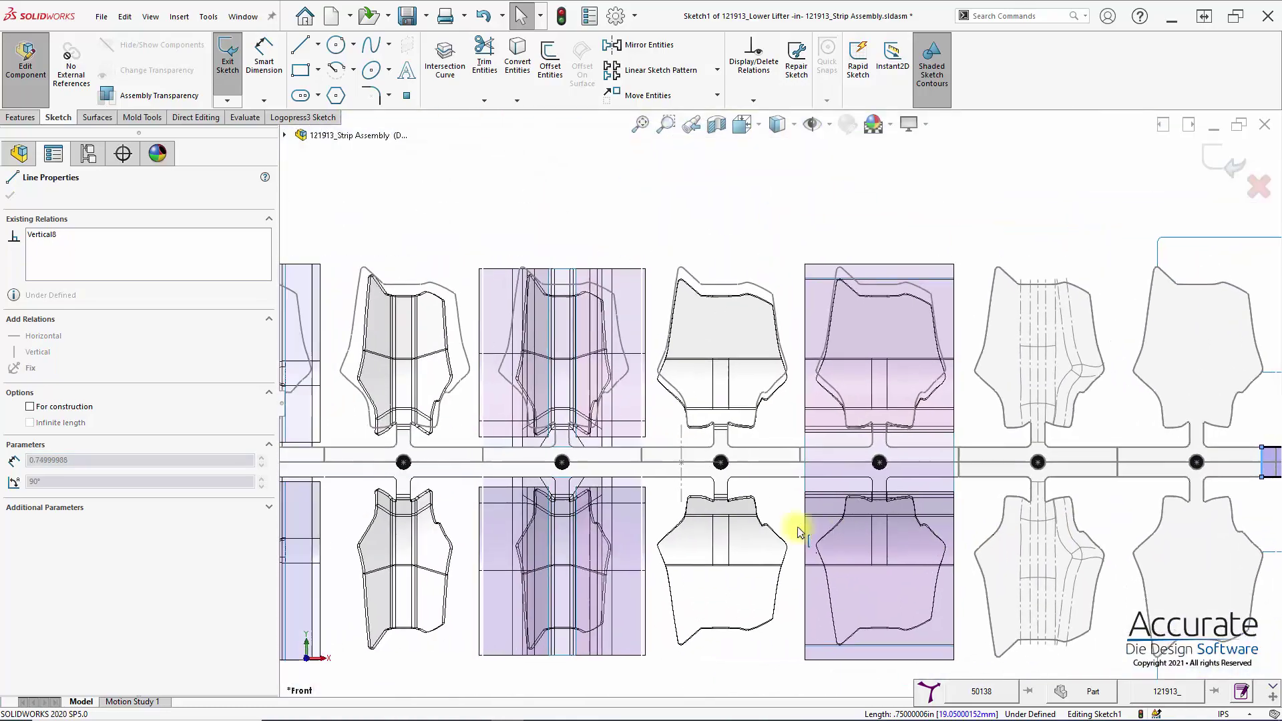
pyautogui.moveTo(798, 527); pyautogui.dragTo(582, 492)
pyautogui.click(588, 556)
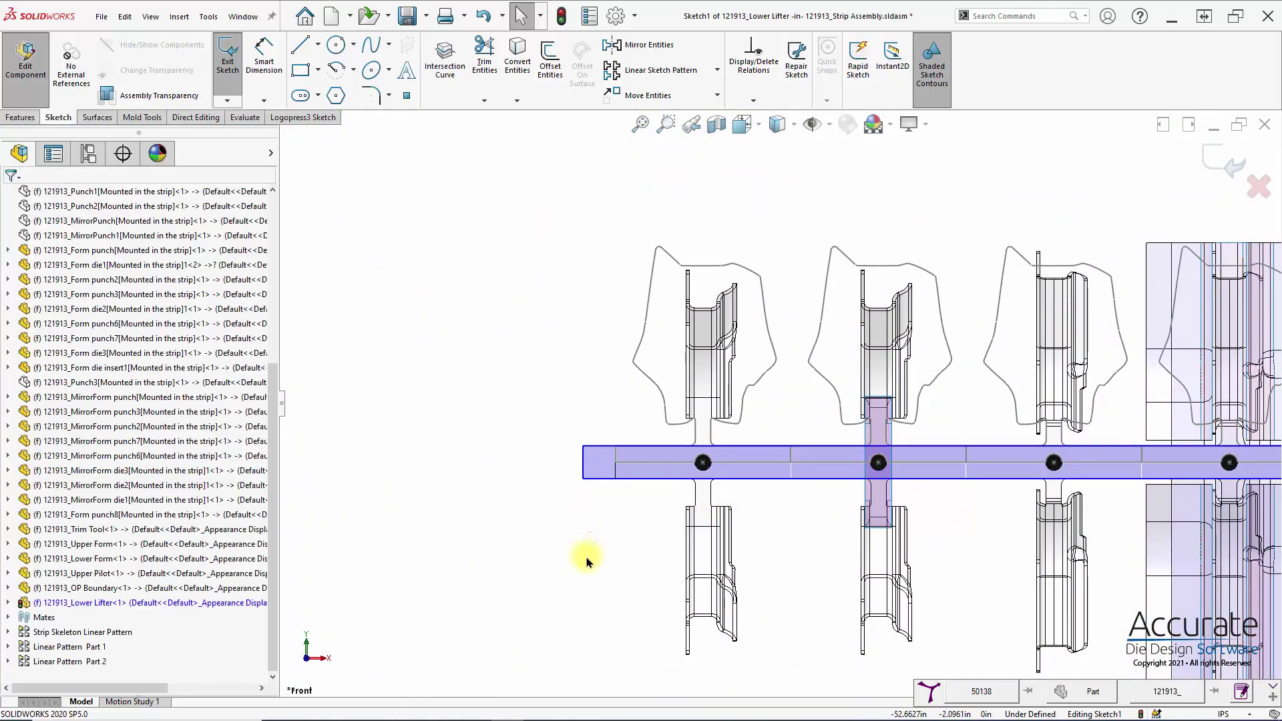
pyautogui.scroll(3, 586, 563)
pyautogui.scroll(2, 585, 566)
pyautogui.click(1215, 163)
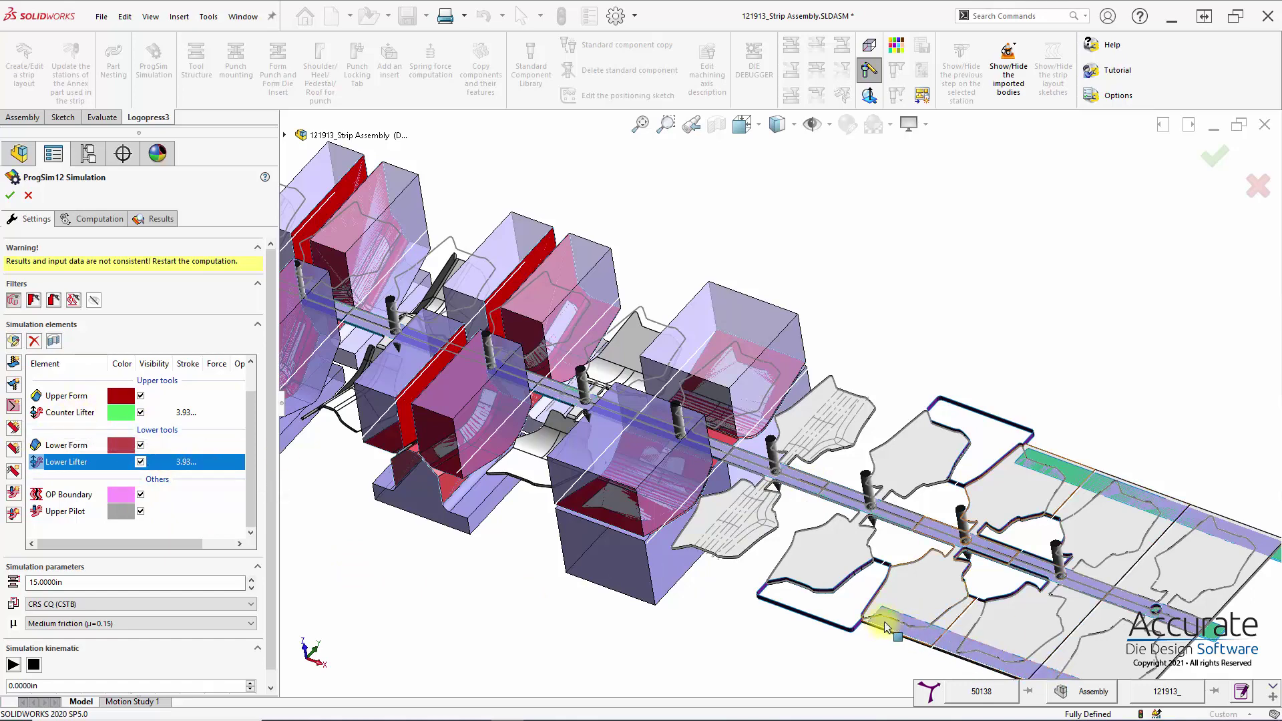
# Step: Set the Lower Lifter's stroke to 2 in and the Counter Lifter's stroke to 2.25 in
pyautogui.click(185, 462)
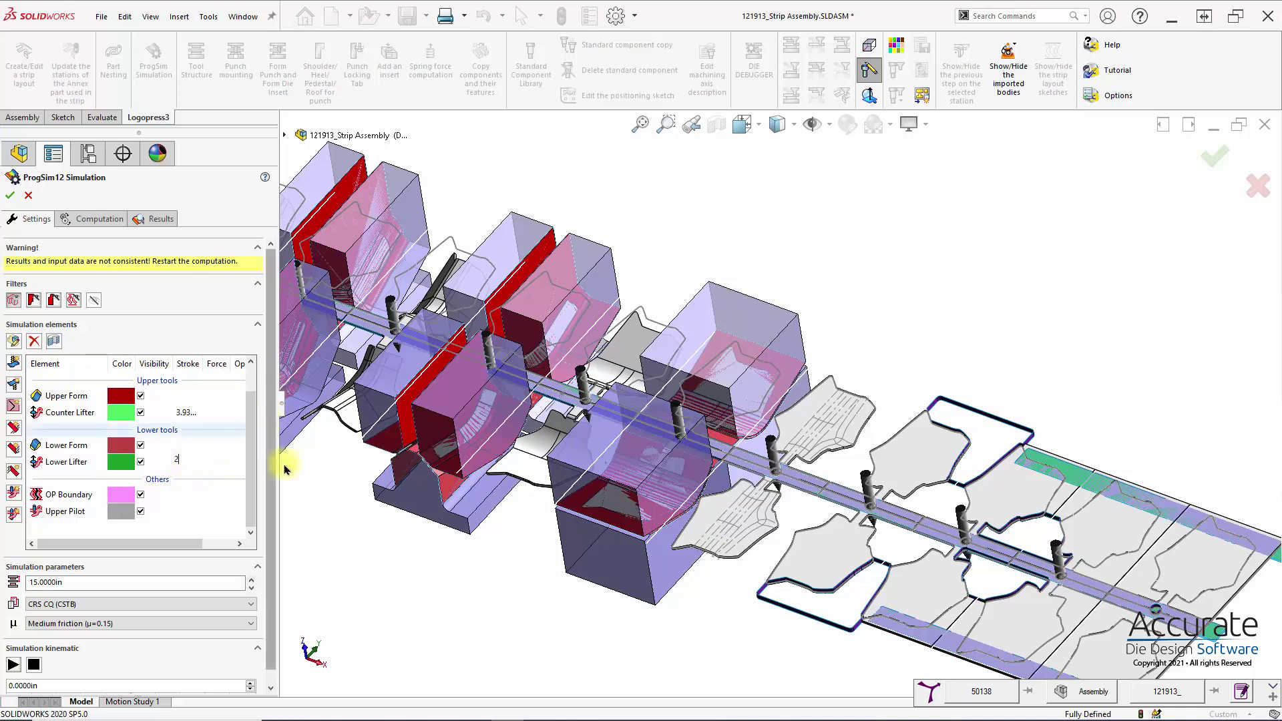
pyautogui.press('Return')
pyautogui.click(183, 414)
pyautogui.click(181, 412)
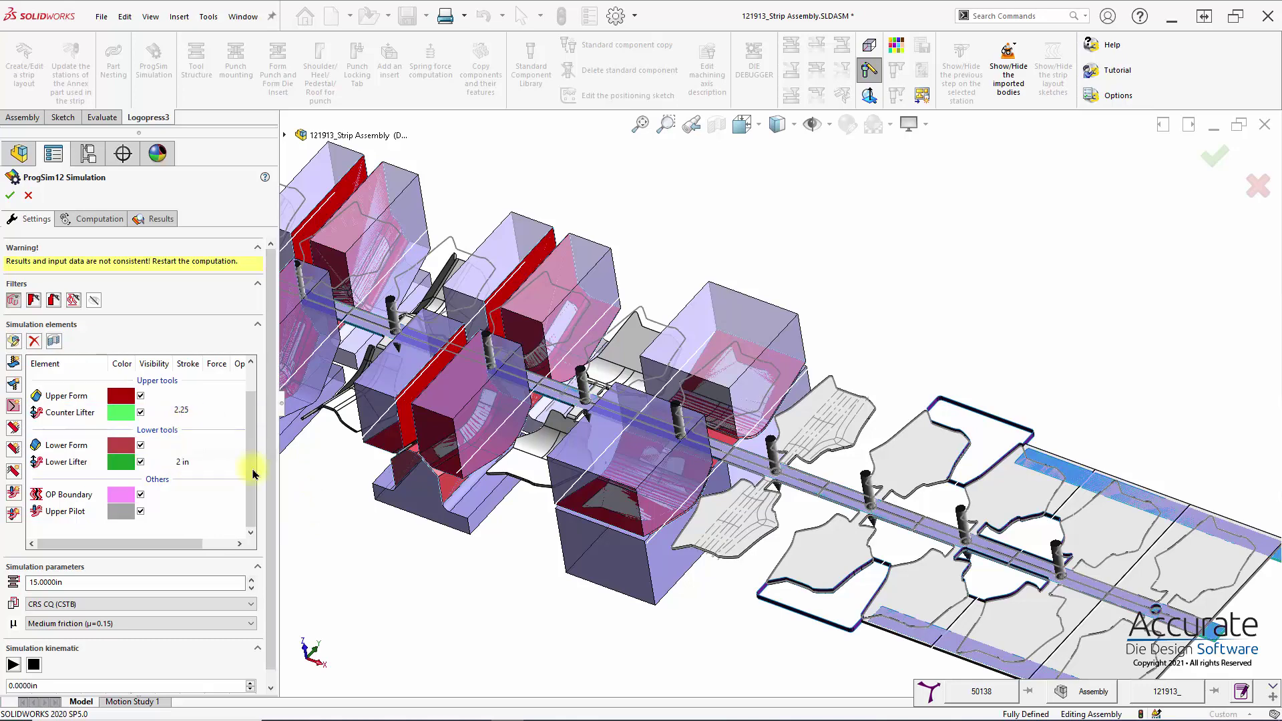
pyautogui.press('Return')
# Step: Edit the Lower Form element and toggle the vertical side face of the middle form die in its face selection
pyautogui.keyDown('shift'); pyautogui.moveTo(547, 607); pyautogui.dragTo(546, 517, button='middle'); pyautogui.keyUp('shift')
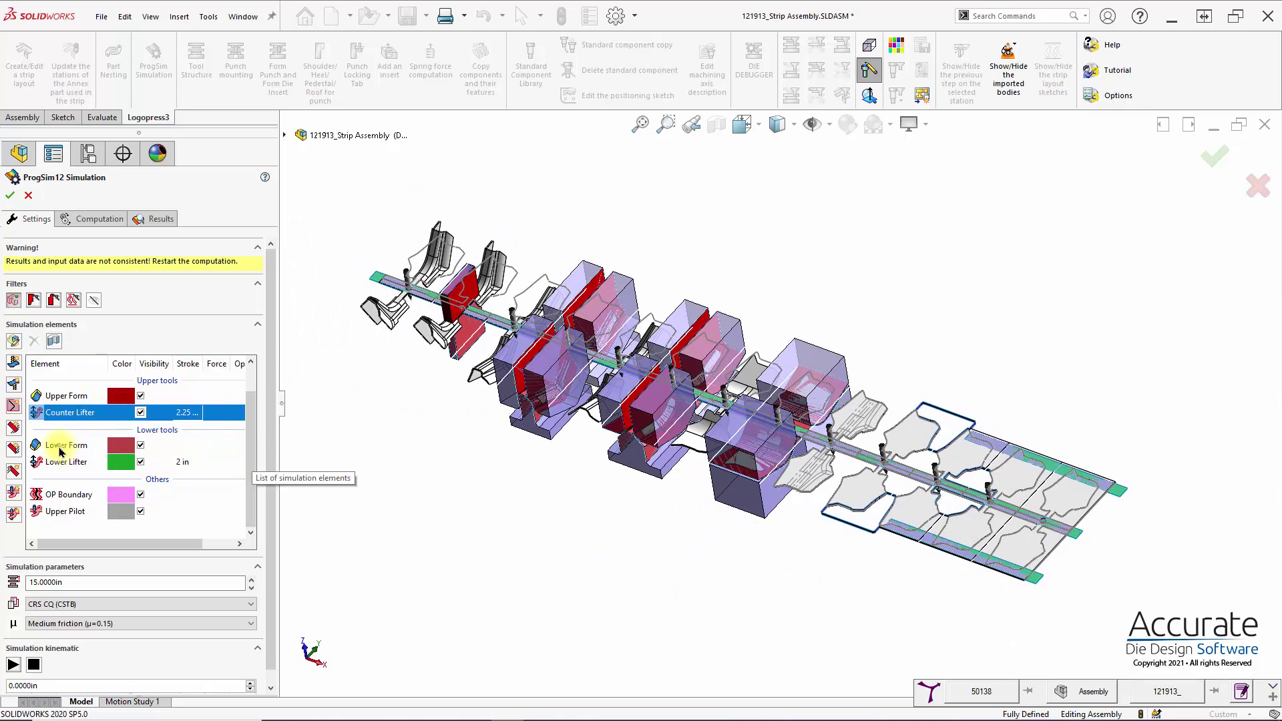
pyautogui.doubleClick(60, 450)
pyautogui.scroll(-3, 718, 559)
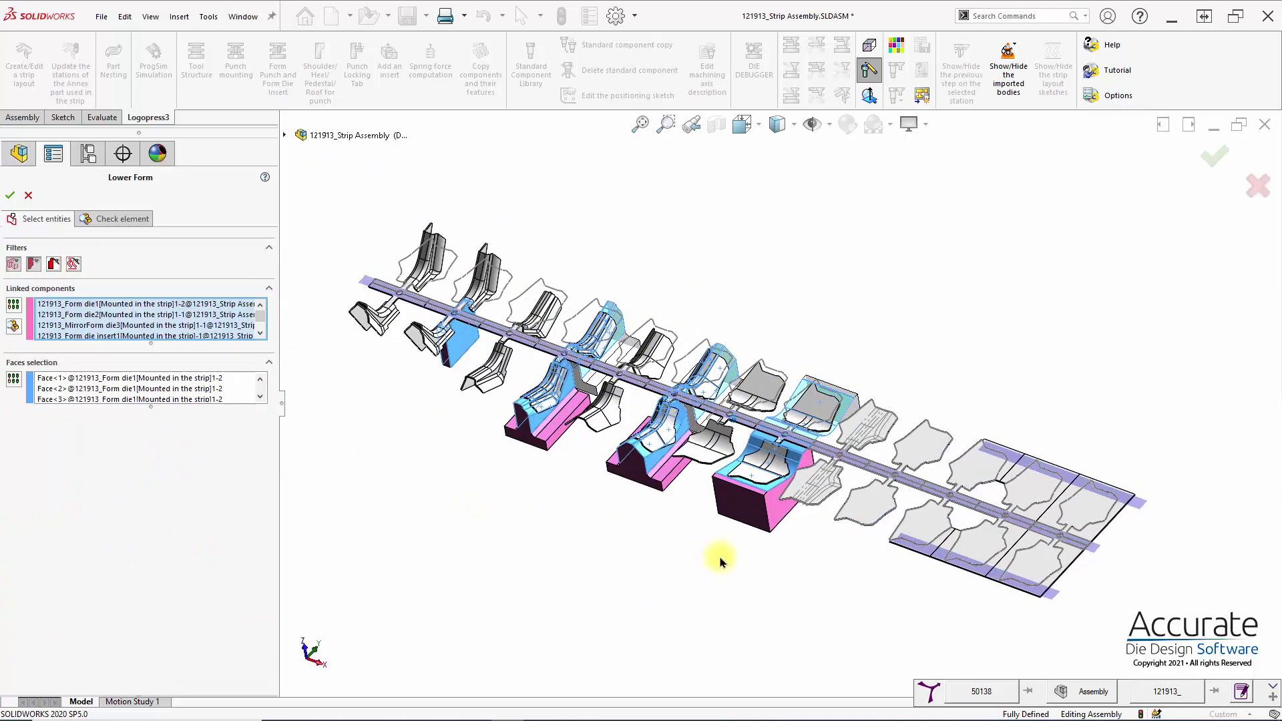
pyautogui.moveTo(718, 559); pyautogui.dragTo(717, 558, button='middle')
pyautogui.scroll(-3, 716, 558)
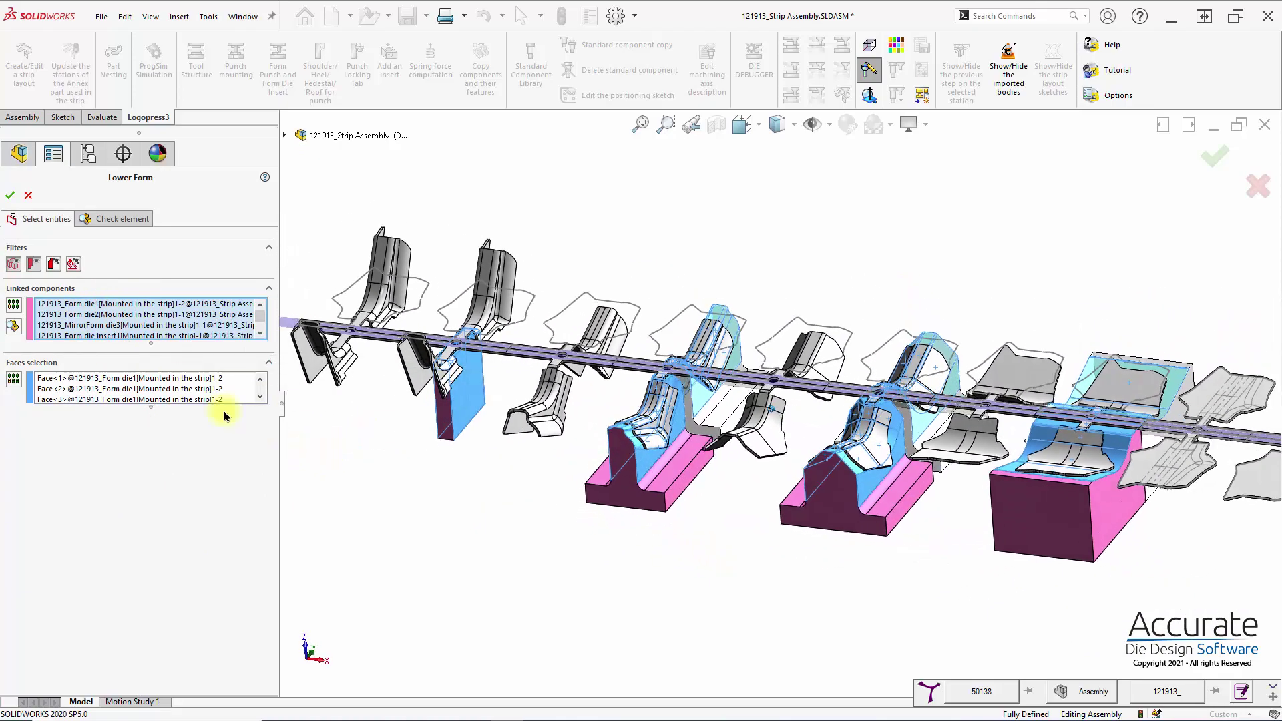
pyautogui.click(180, 389)
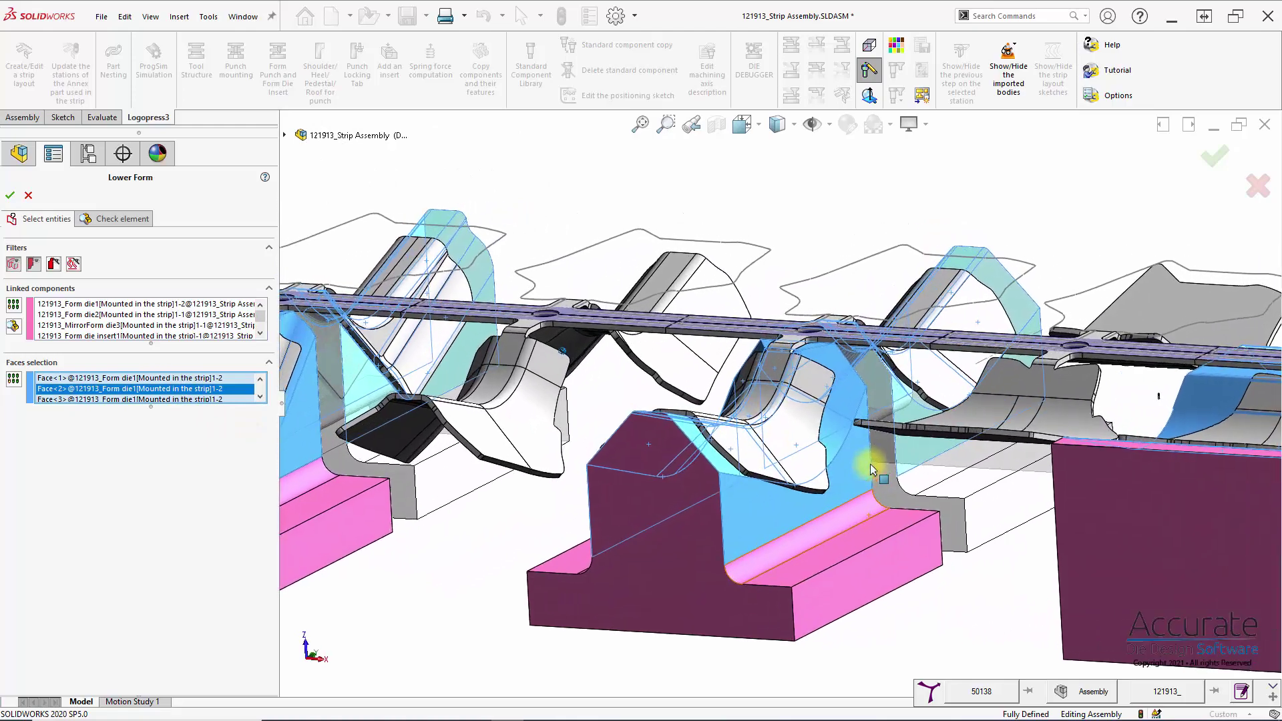
pyautogui.click(845, 480)
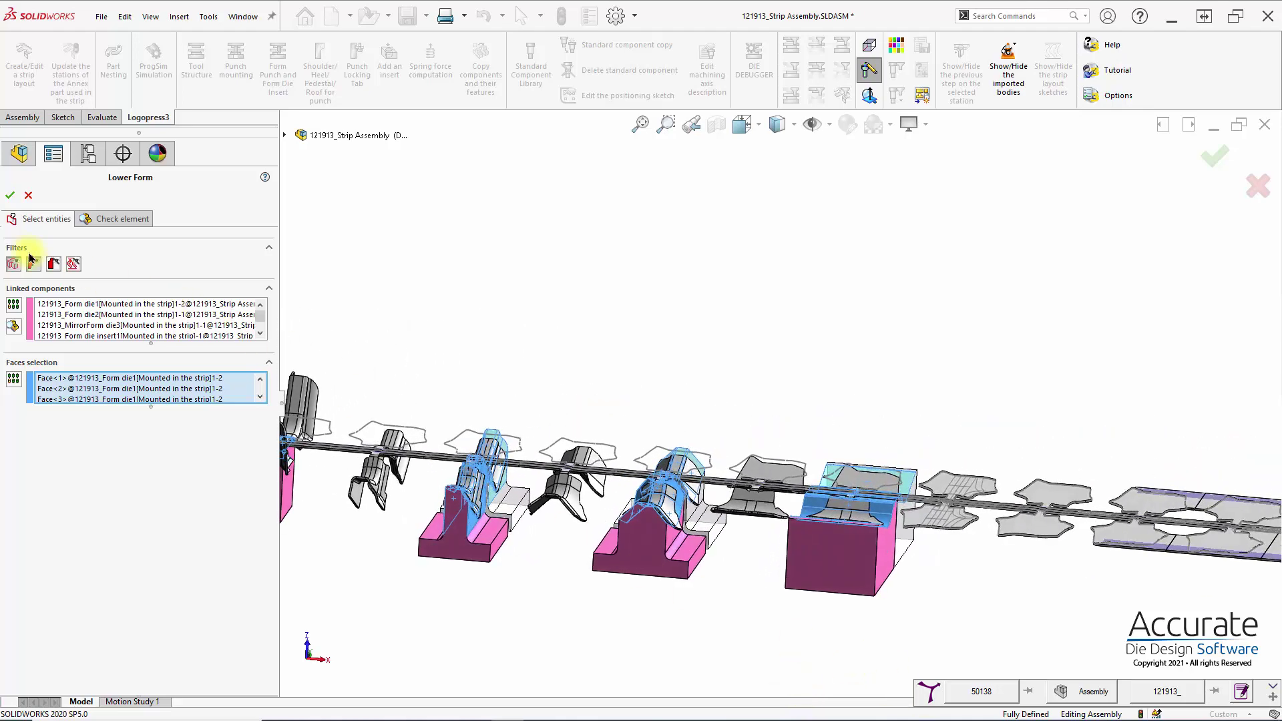
# Step: Check the Lower Form's extracted forming faces across all stations and accept the element
pyautogui.click(107, 217)
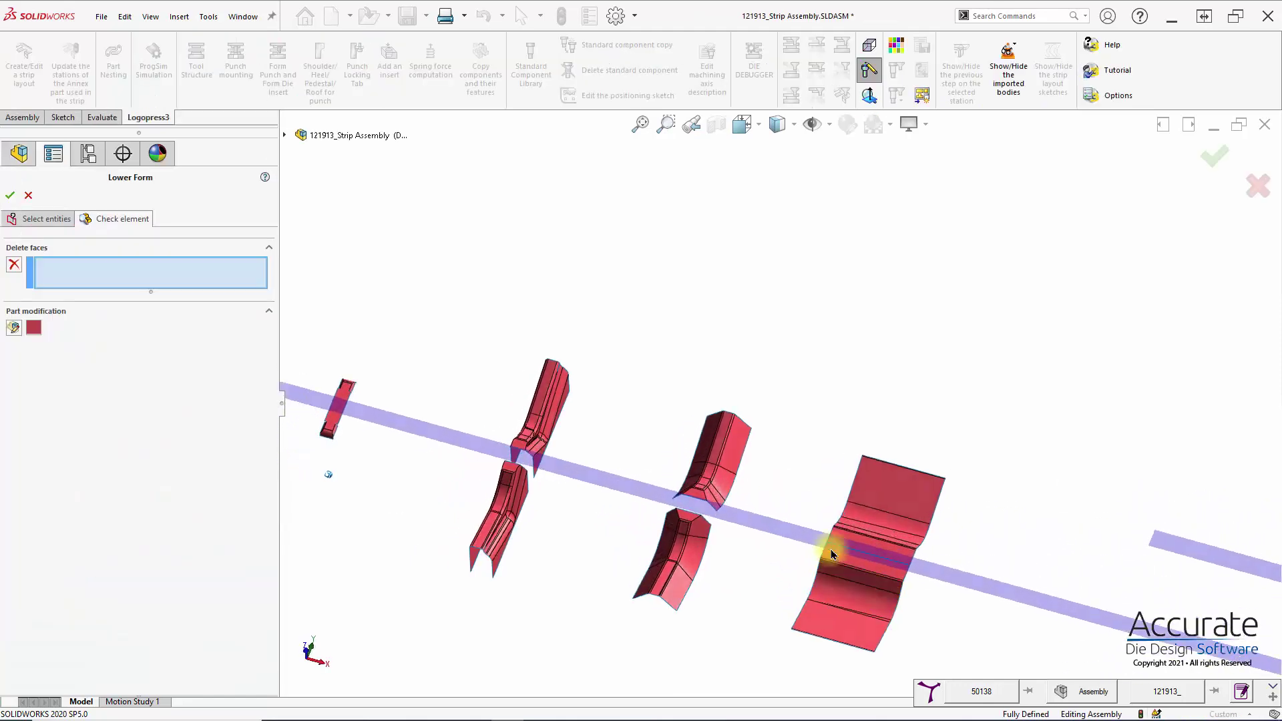
pyautogui.scroll(3, 499, 448)
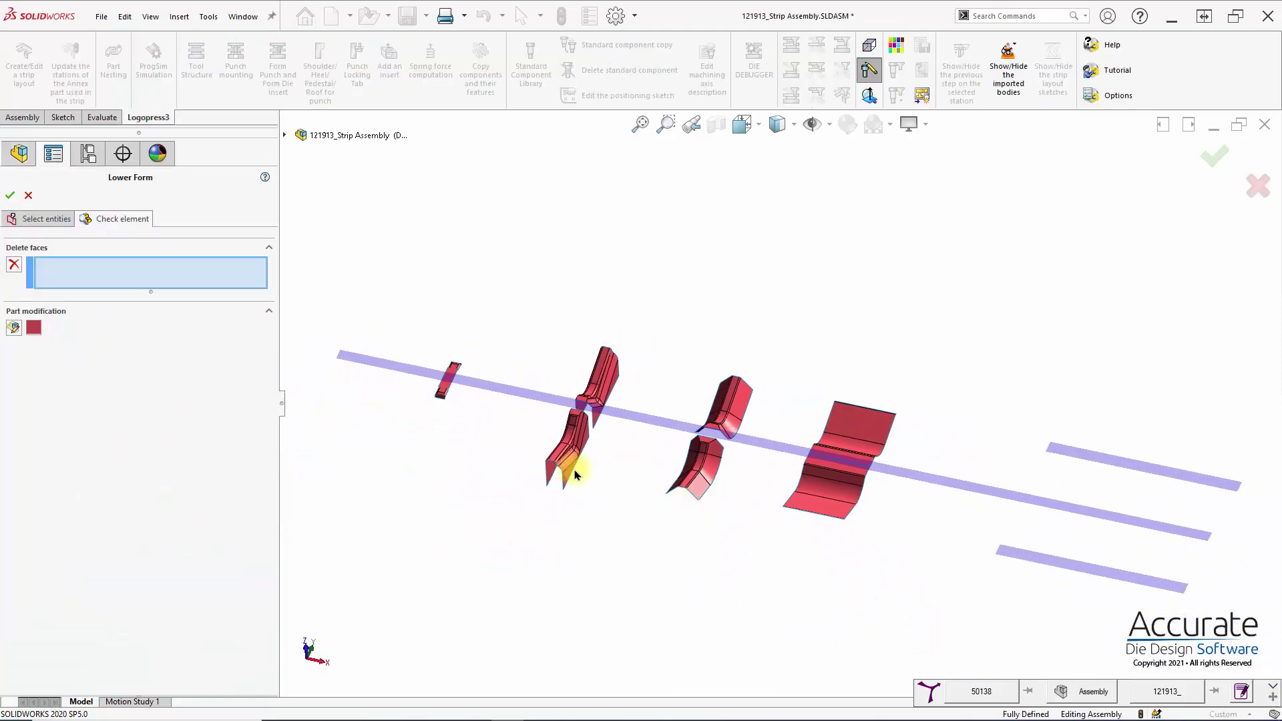
pyautogui.click(10, 196)
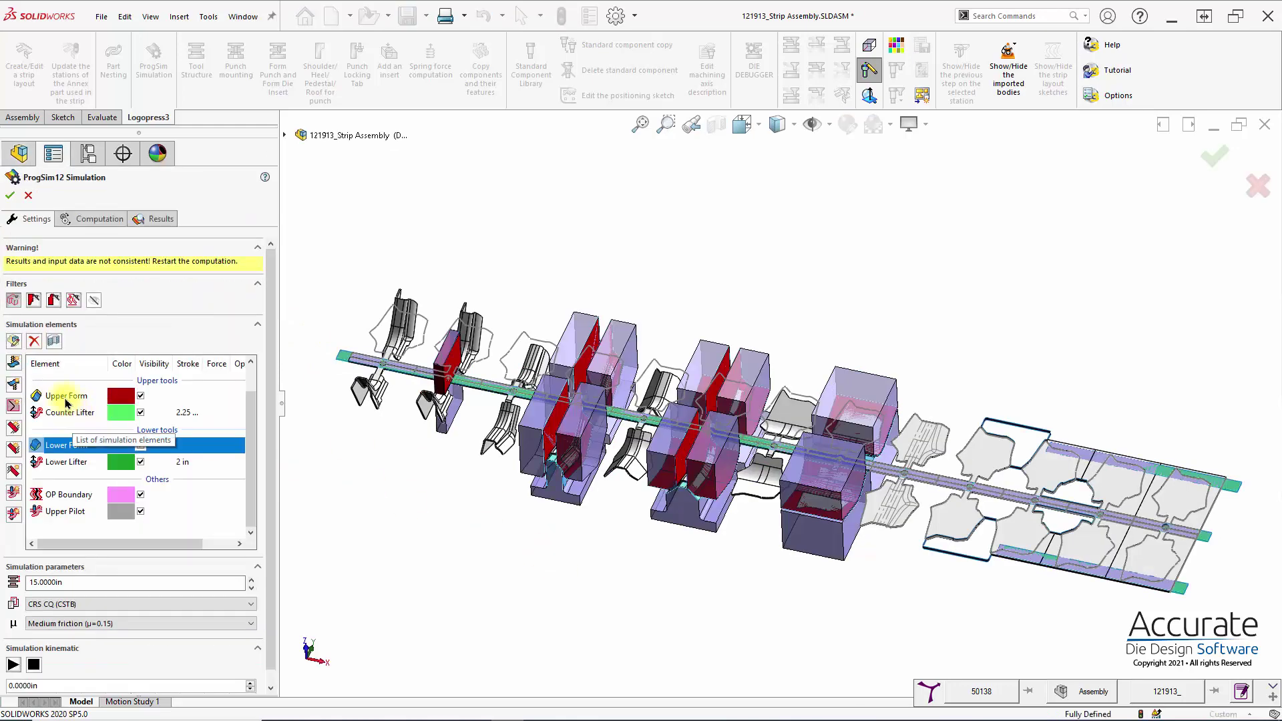
# Step: Edit the Upper Form, remove the narrow form punch nearest the formed-part end from its linked components, and activate face selection
pyautogui.doubleClick(66, 398)
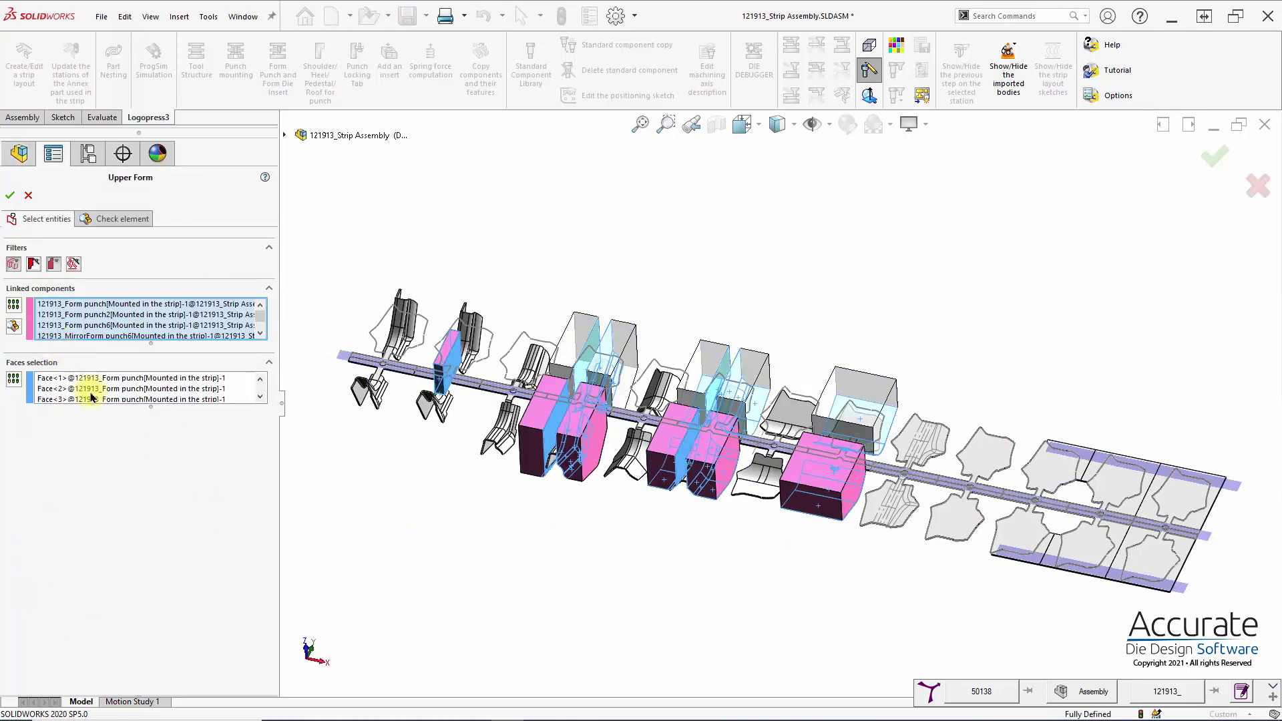
pyautogui.scroll(-5, 411, 394)
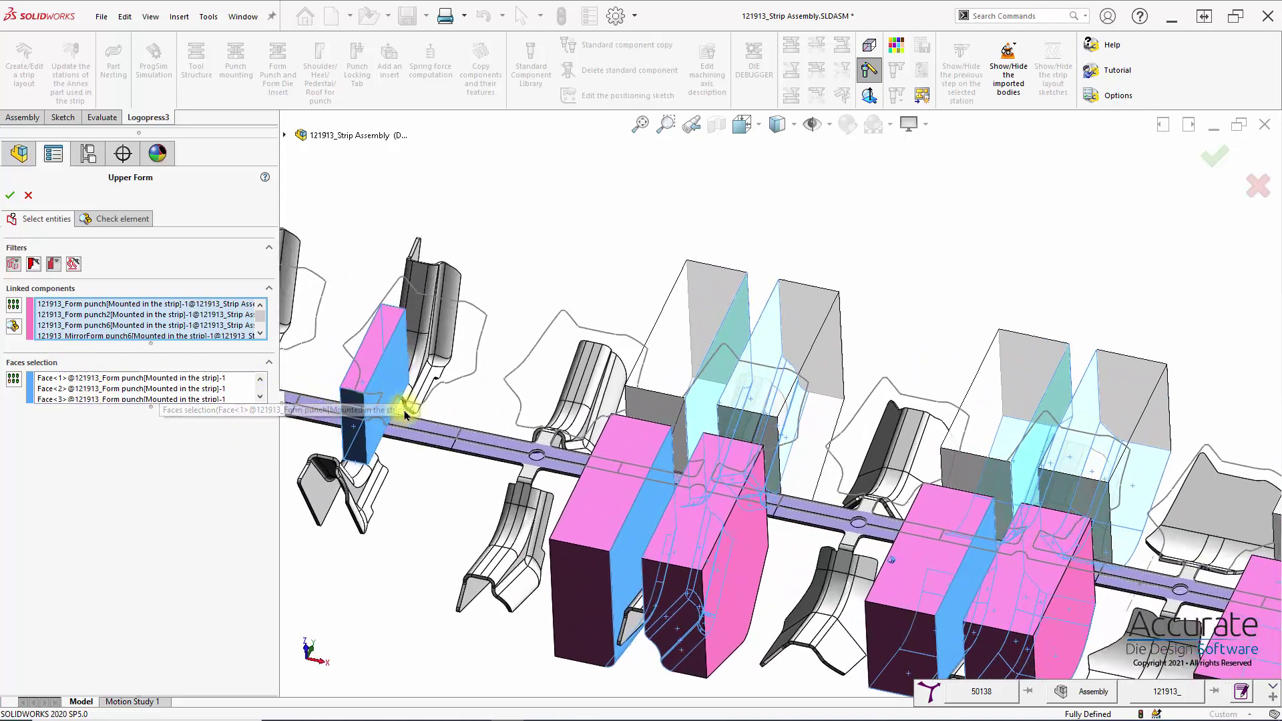
pyautogui.click(424, 378)
pyautogui.moveTo(390, 402); pyautogui.dragTo(386, 397, button='middle')
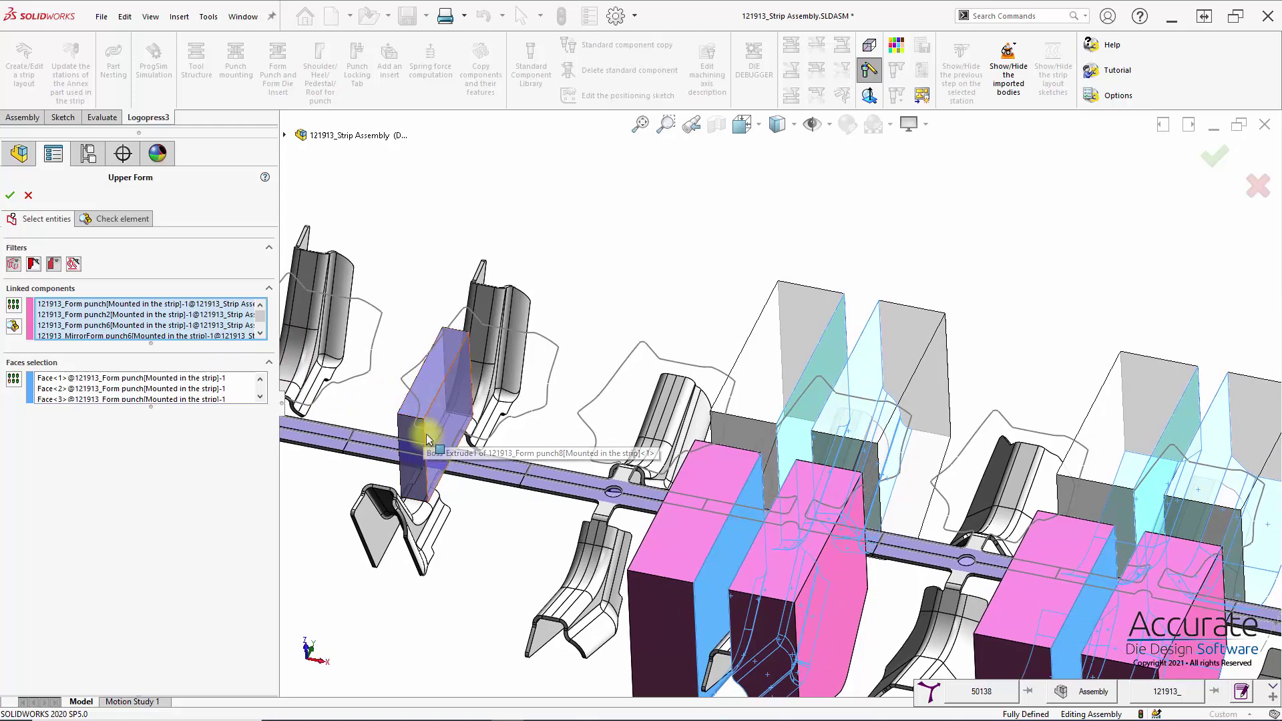
pyautogui.scroll(5, 429, 454)
pyautogui.click(172, 390)
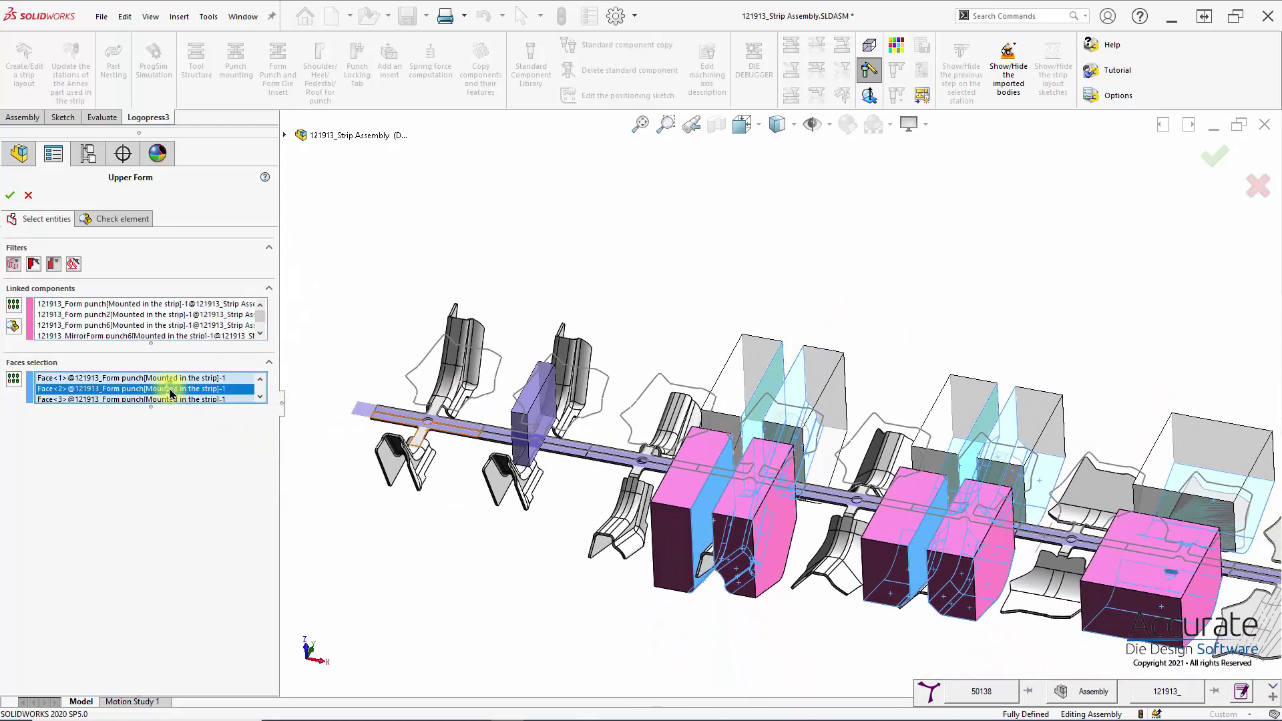
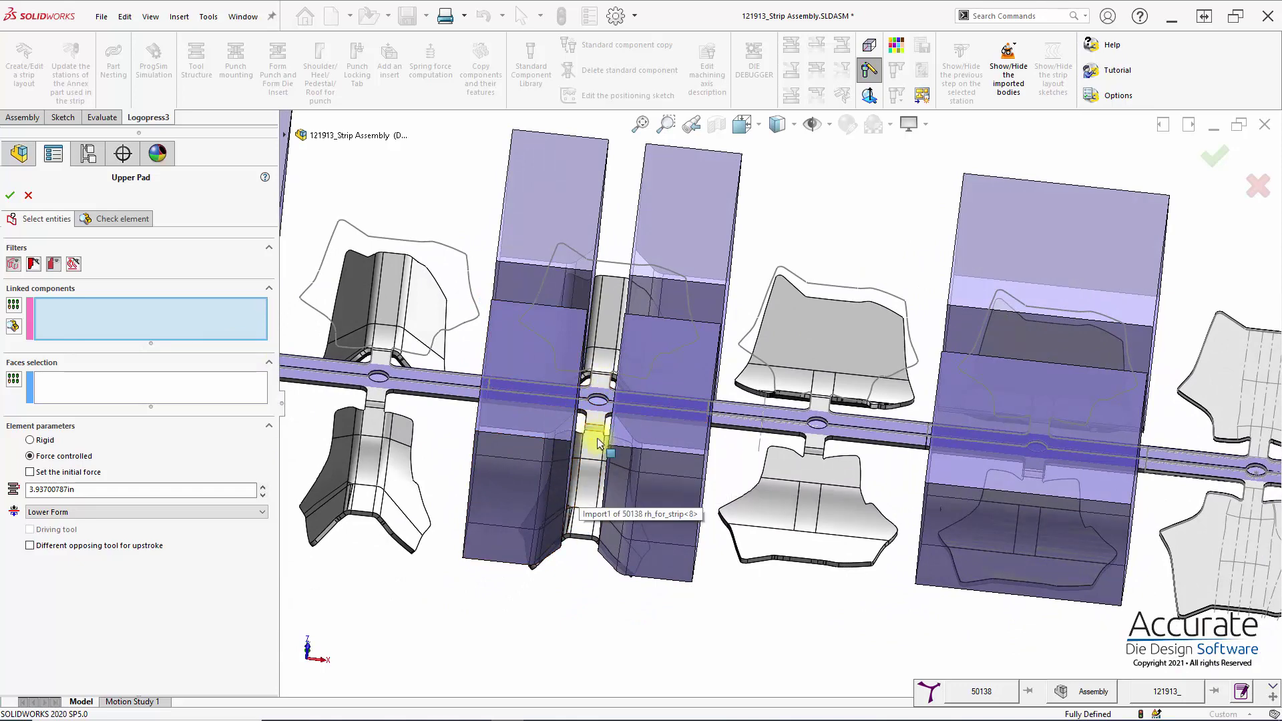
# Step: Select the central web faces of both the formed part and its mirror, between the twin form punches, for the Upper Pad
pyautogui.click(87, 386)
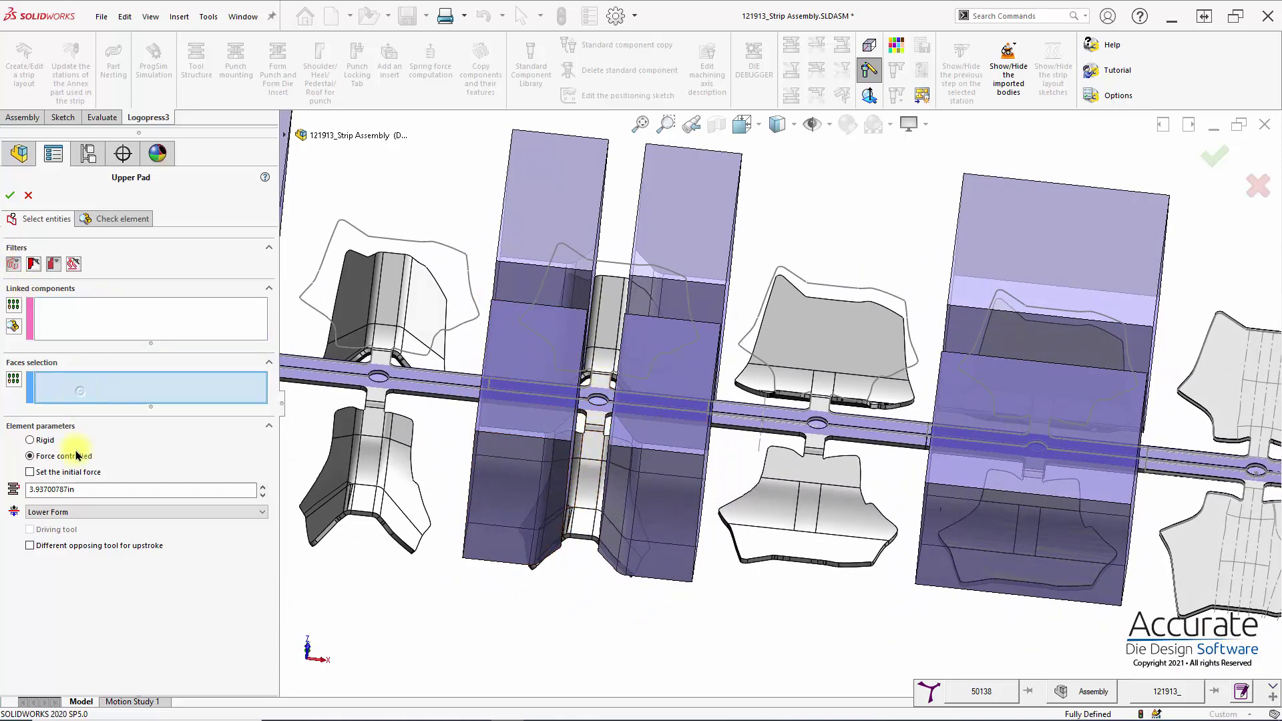
pyautogui.scroll(-3, 568, 528)
pyautogui.click(546, 554)
pyautogui.click(552, 482)
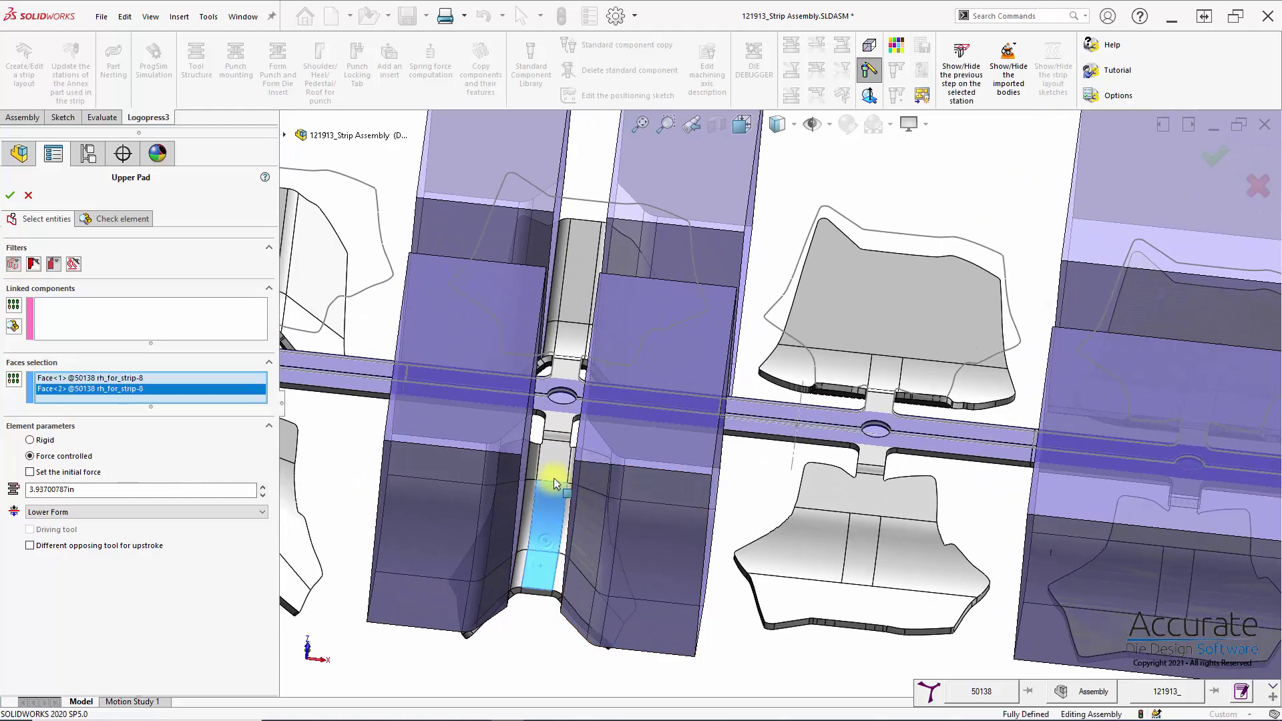
pyautogui.moveTo(558, 463); pyautogui.dragTo(615, 561, button='middle')
pyautogui.click(563, 574)
pyautogui.click(558, 510)
pyautogui.click(565, 391)
pyautogui.scroll(4, 618, 565)
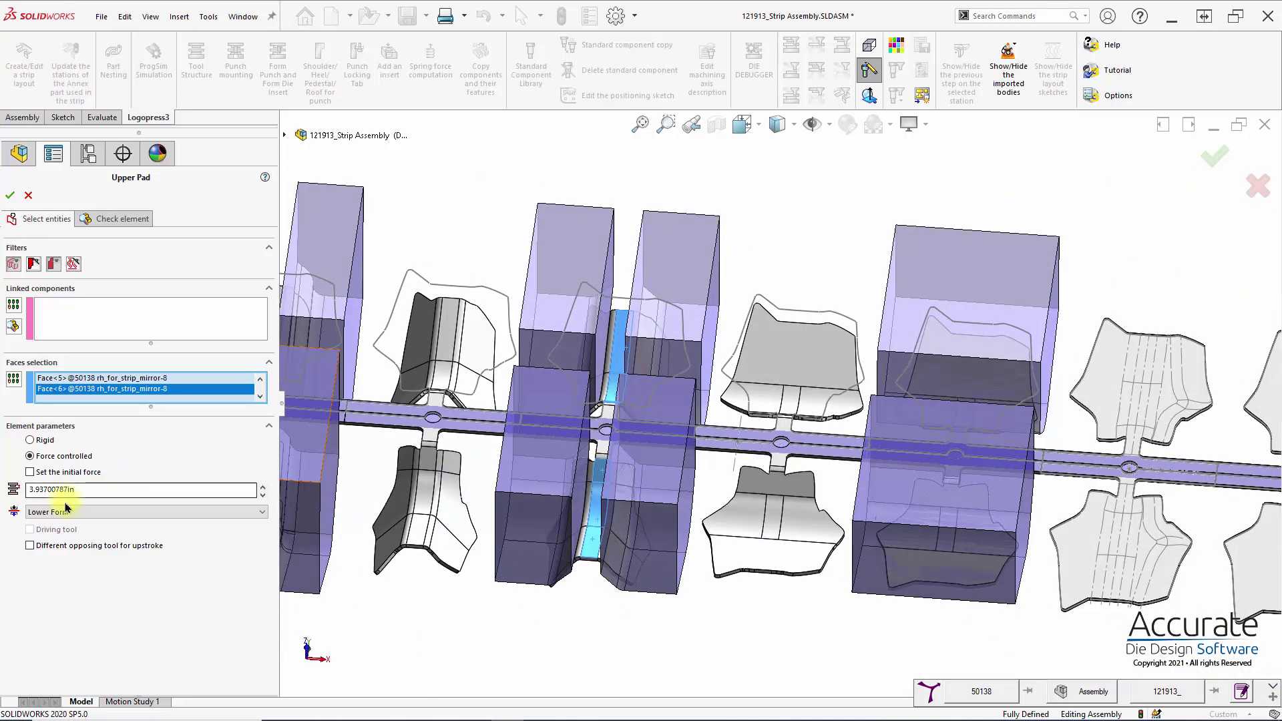
# Step: Give the Upper Pad an initial force of 4000 lbf, a 0.7 in stroke and Lower Form as opposing tool, and accept it
pyautogui.click(30, 472)
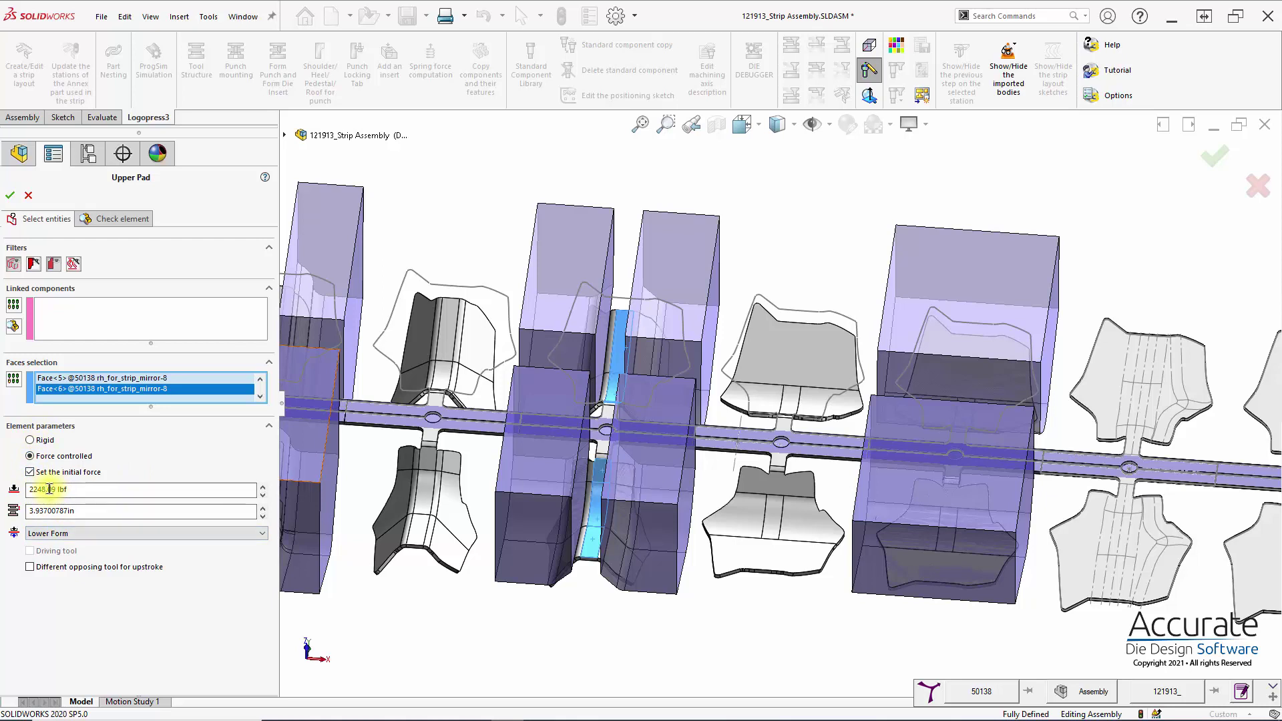
pyautogui.moveTo(76, 489); pyautogui.dragTo(13, 493)
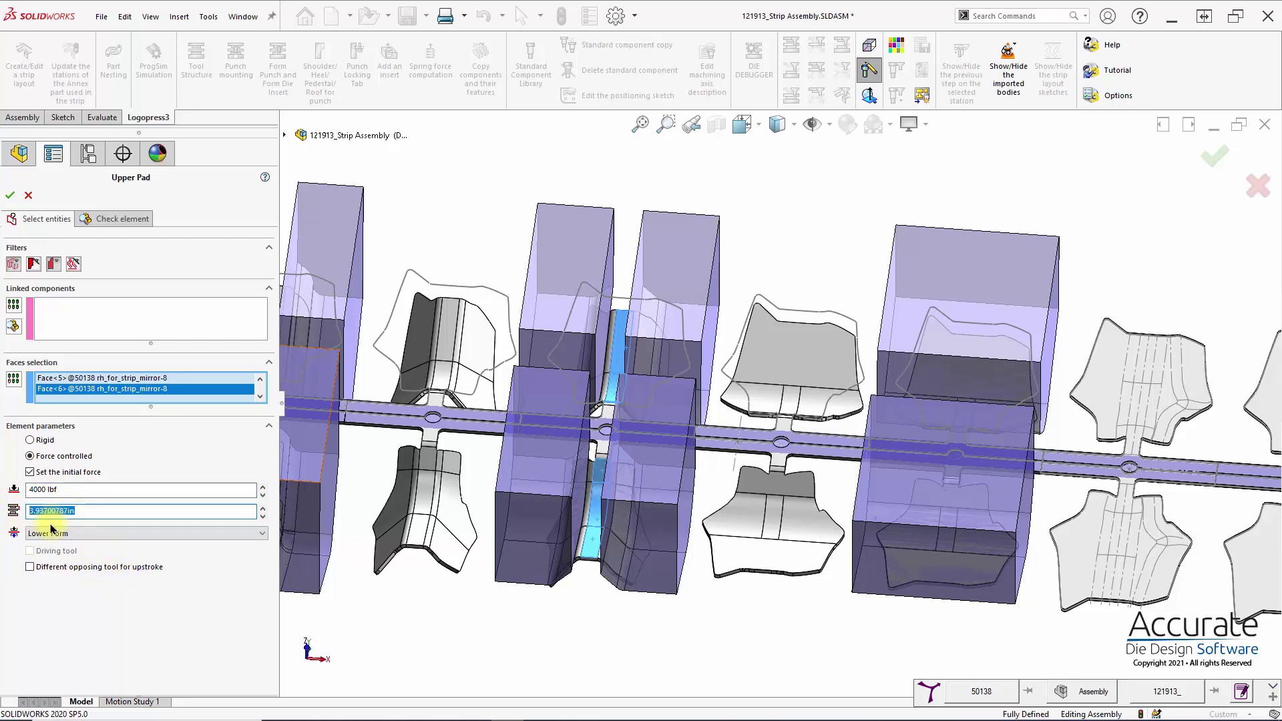
pyautogui.click(100, 533)
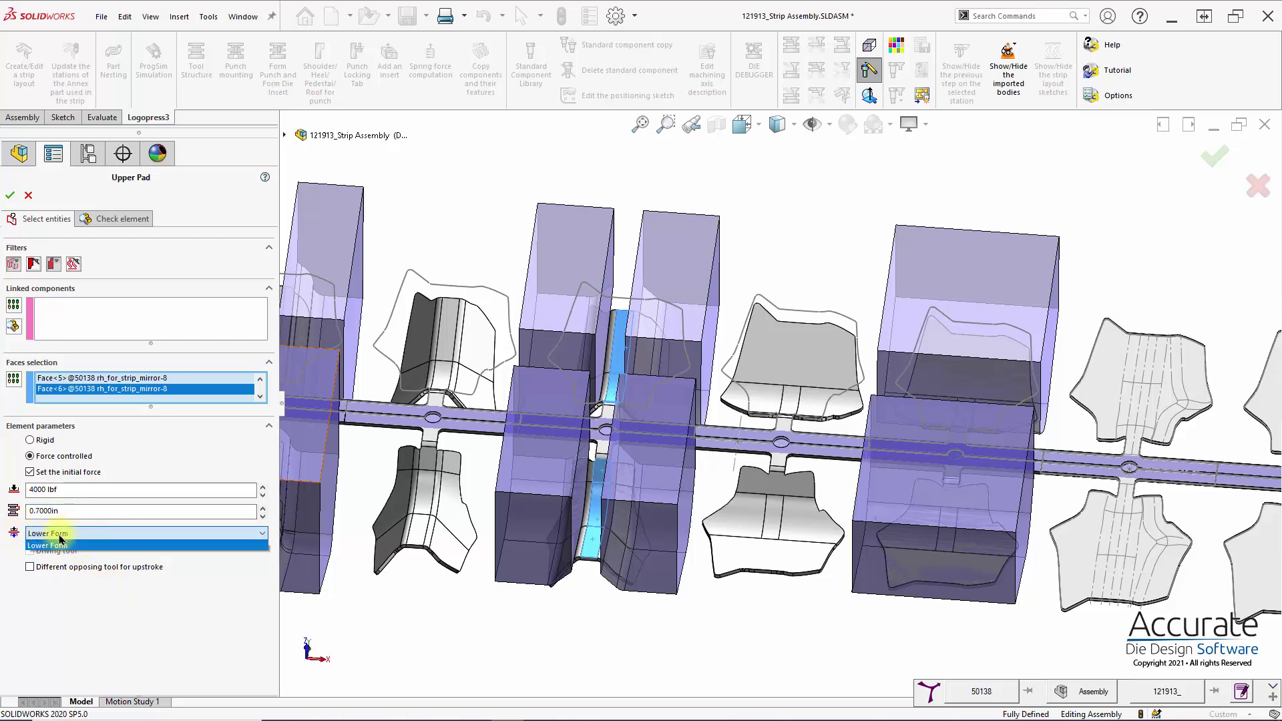
pyautogui.click(43, 534)
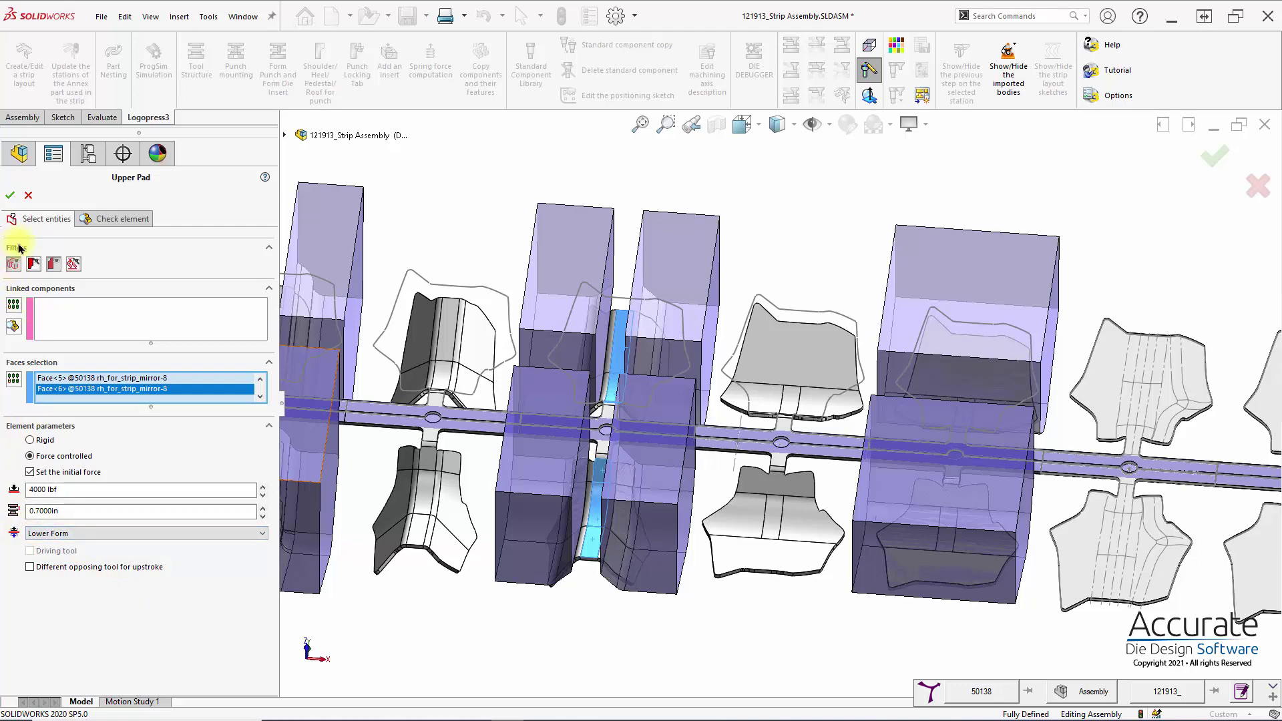
pyautogui.click(10, 195)
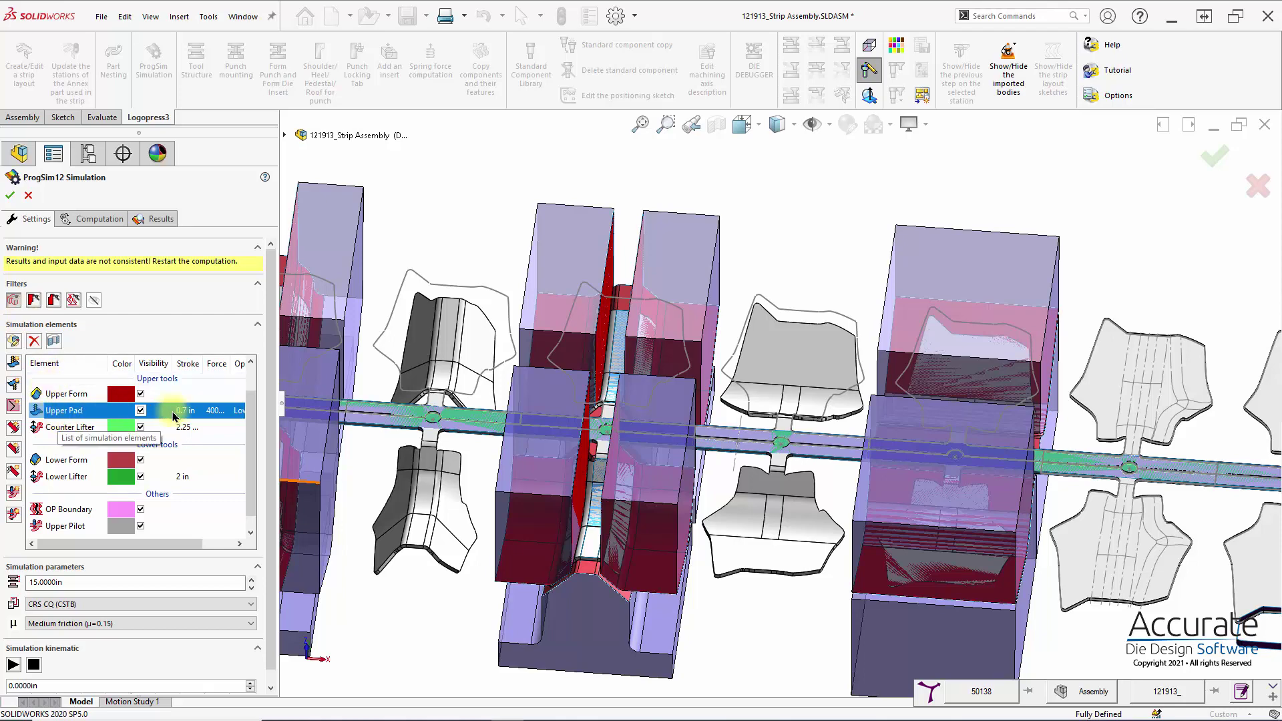
# Step: Add a second upper pad and select the central web faces of the non-mirrored part at the next twin-punch forming station
pyautogui.click(12, 364)
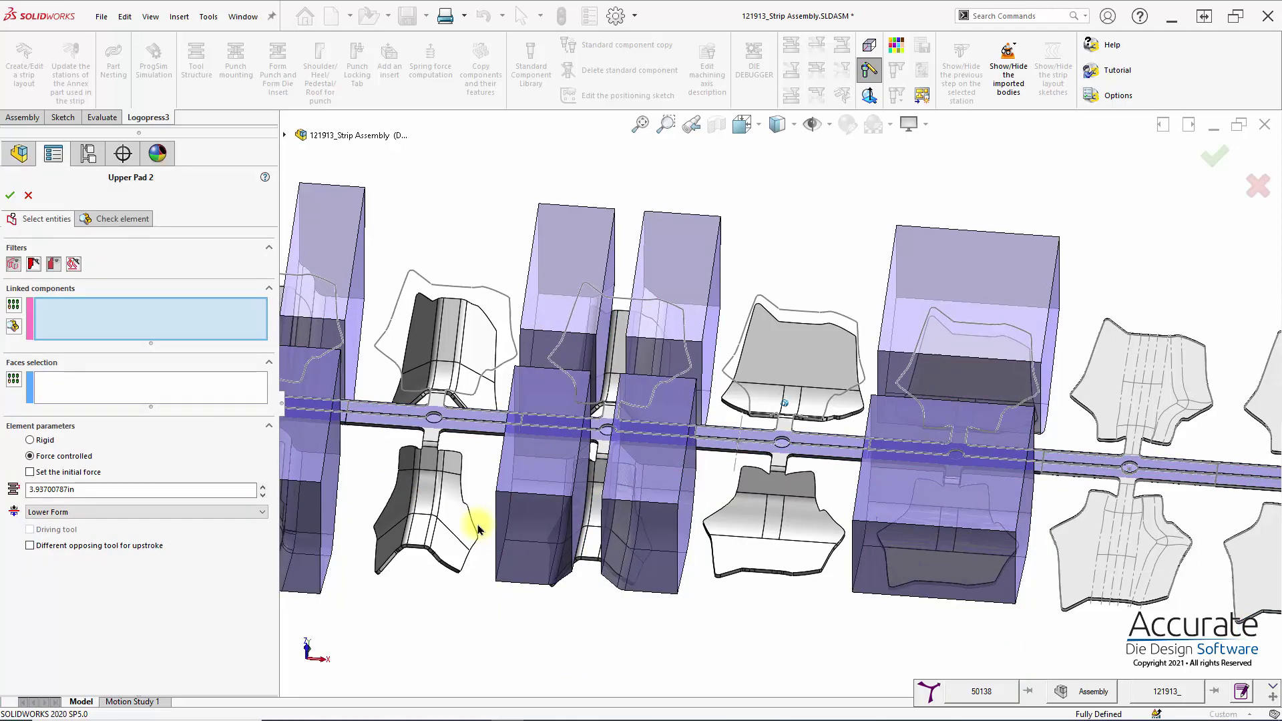
pyautogui.scroll(-8, 477, 529)
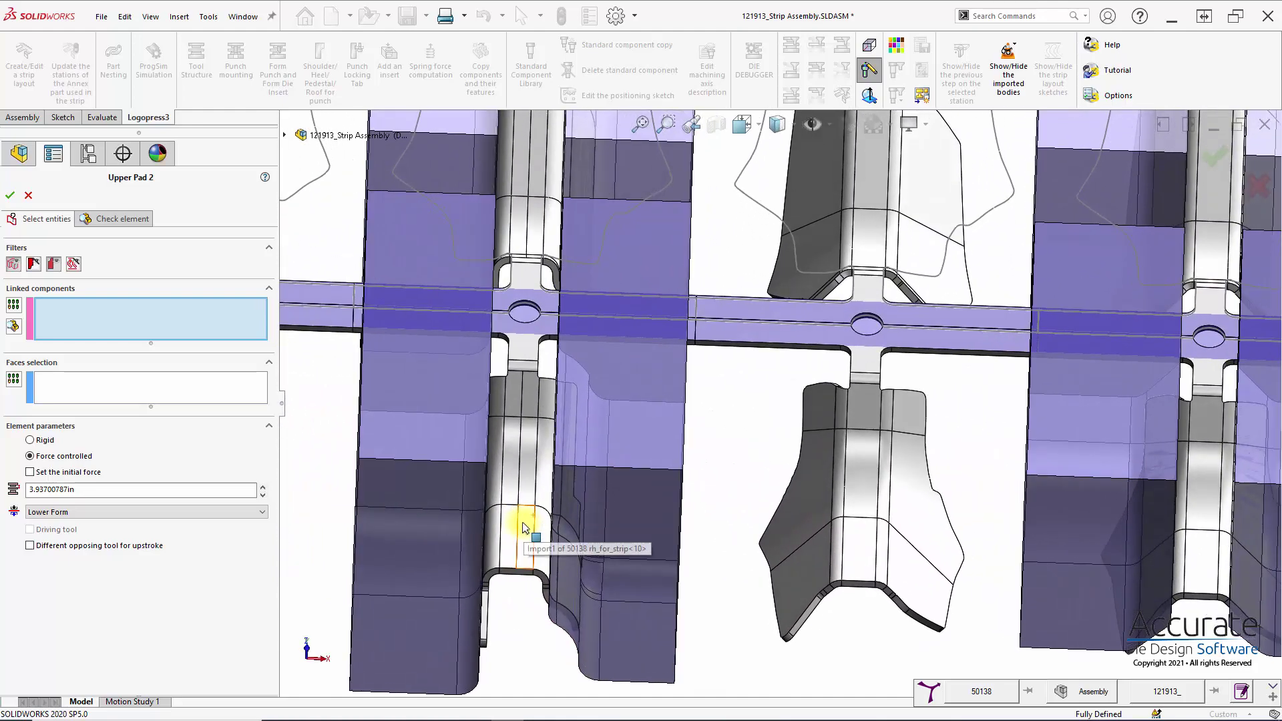
pyautogui.click(98, 382)
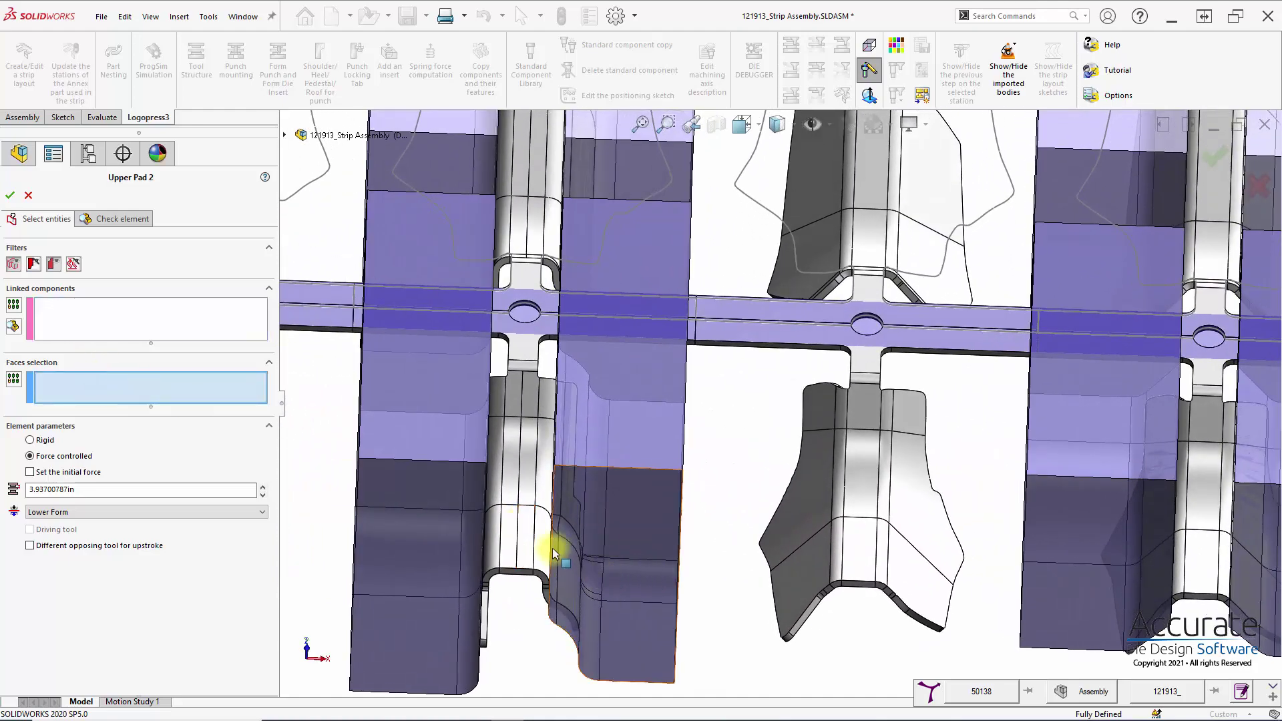
pyautogui.click(509, 535)
pyautogui.click(505, 529)
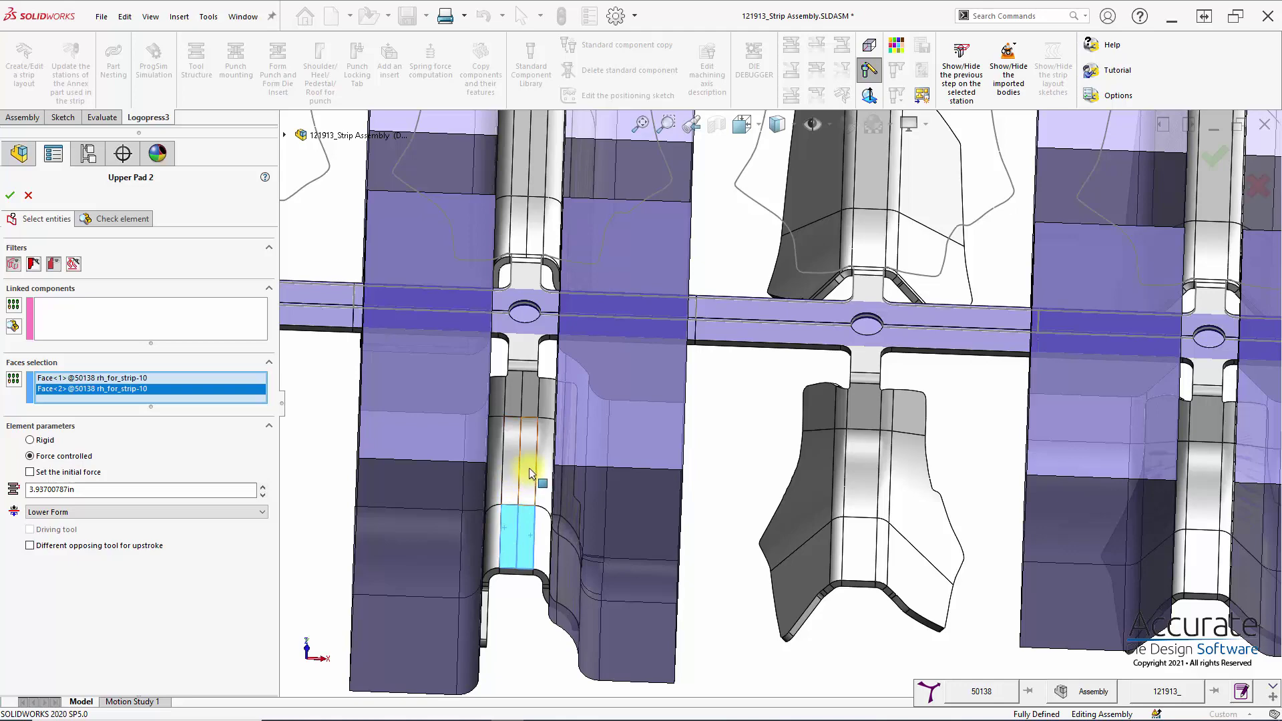
pyautogui.click(527, 467)
pyautogui.click(512, 451)
pyautogui.click(525, 400)
pyautogui.click(518, 399)
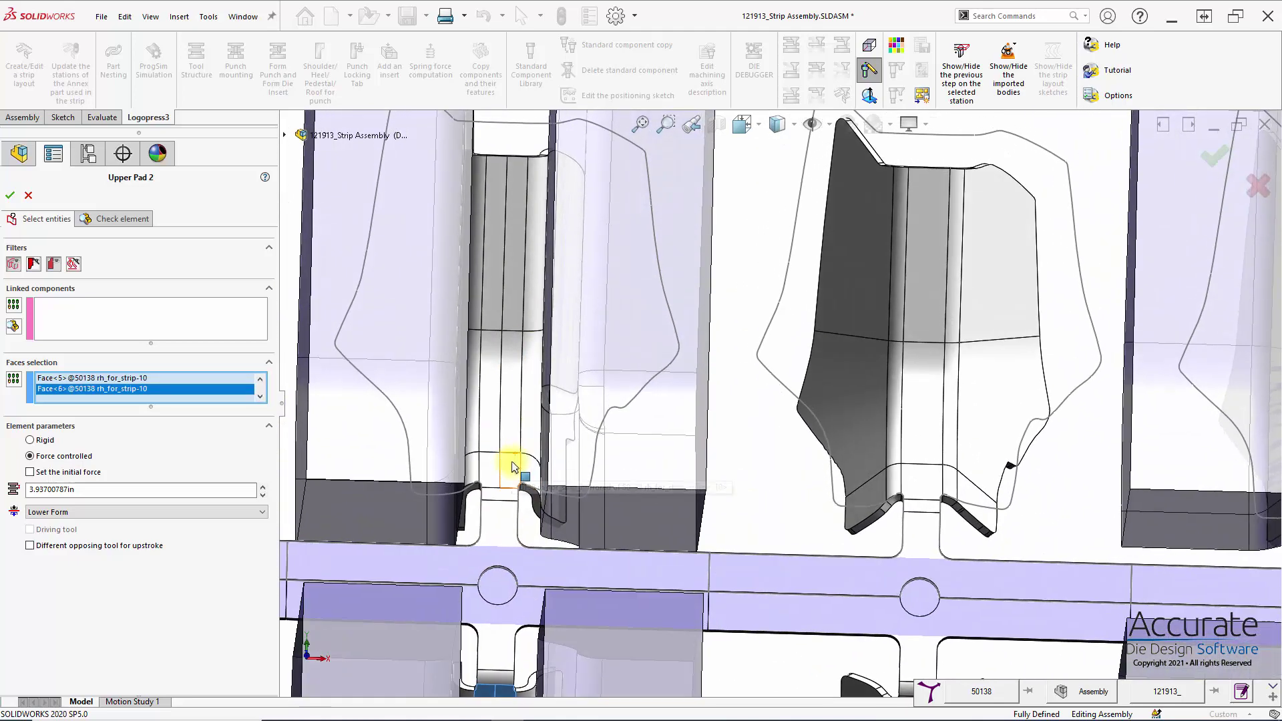
# Step: Add the mirrored part's matching central web faces at the same station to Upper Pad 2's face selection
pyautogui.click(512, 461)
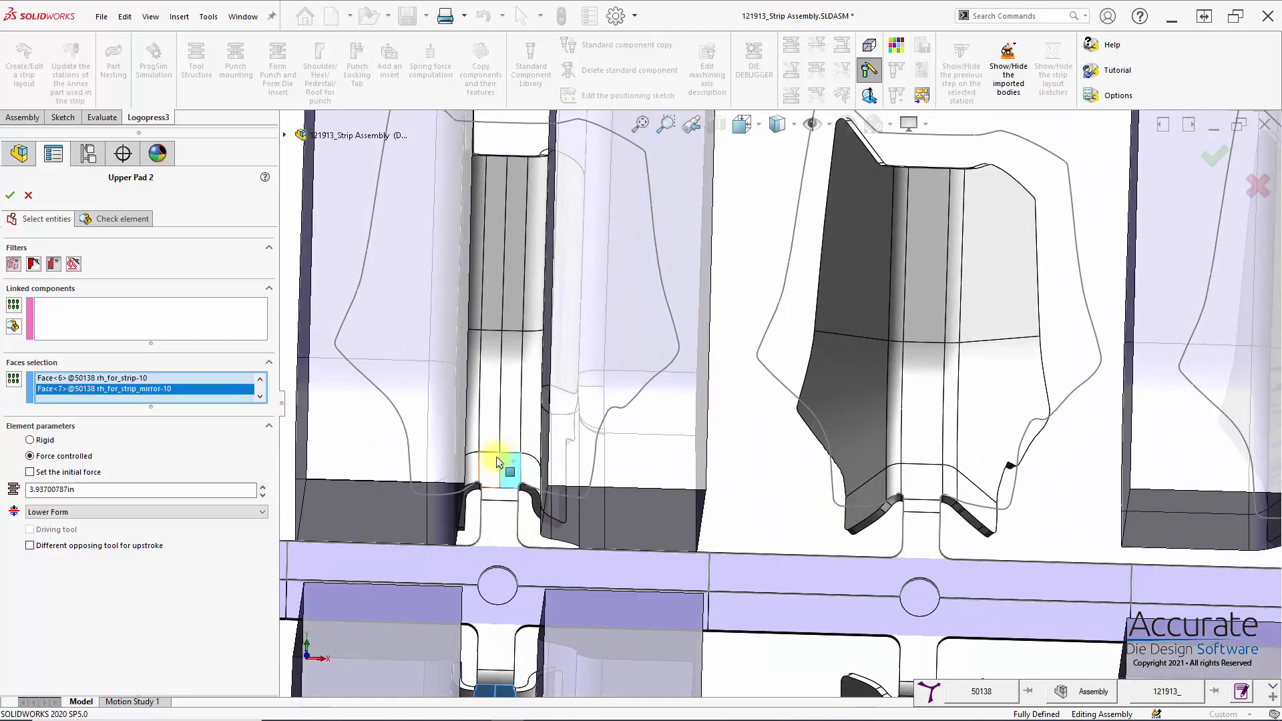
pyautogui.click(497, 455)
pyautogui.click(494, 373)
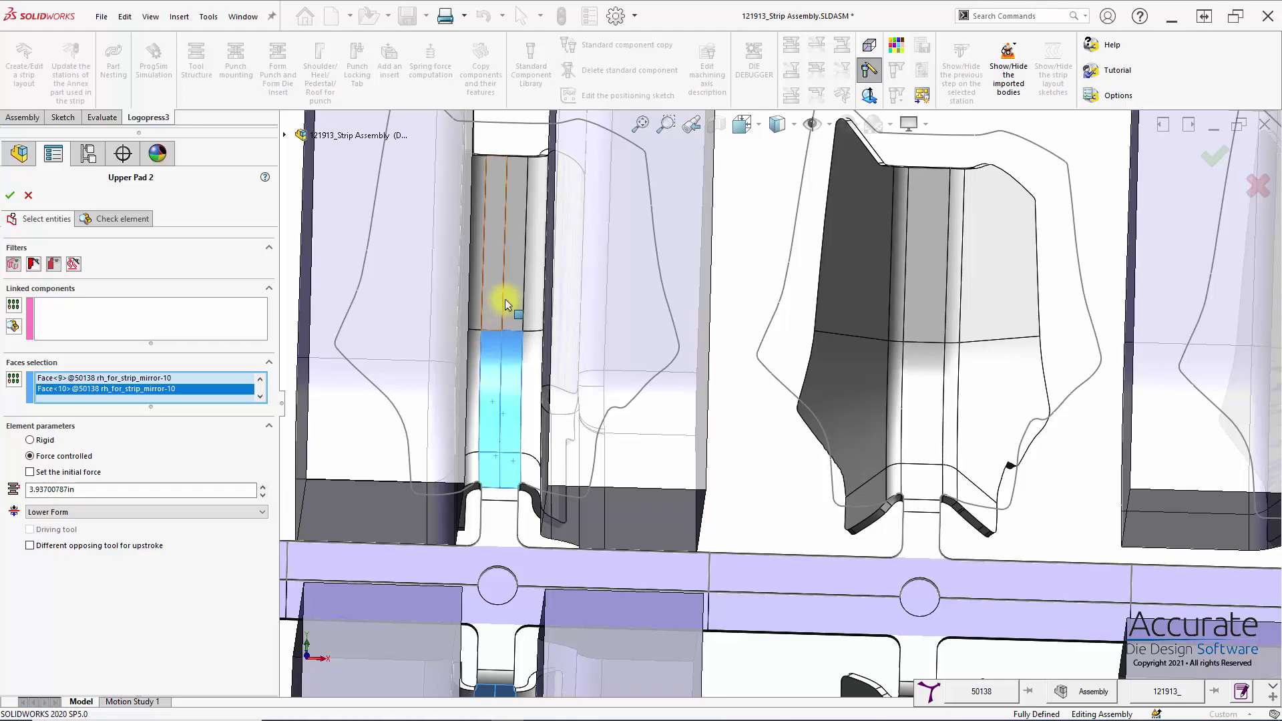
pyautogui.click(499, 293)
pyautogui.scroll(6, 557, 429)
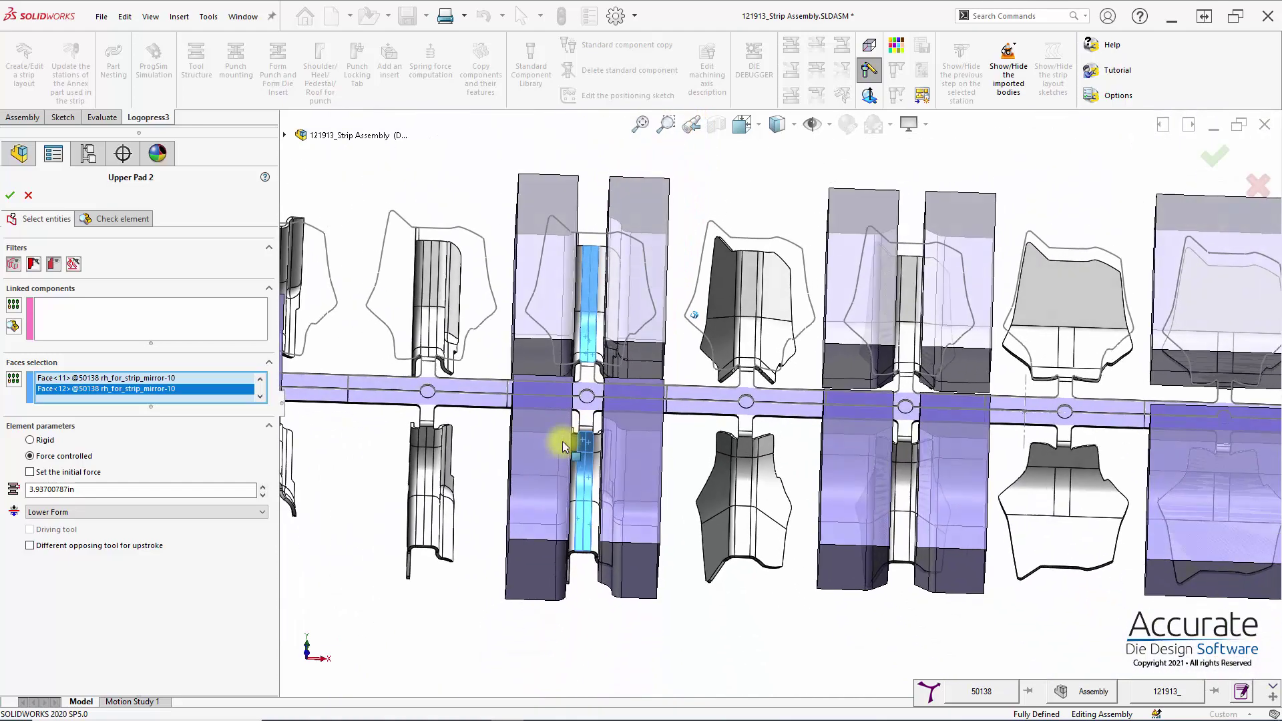
# Step: Give Upper Pad 2 an initial force of 8000 lbf, a 1.5 in stroke and Lower Form as opposing tool, and accept it
pyautogui.click(71, 473)
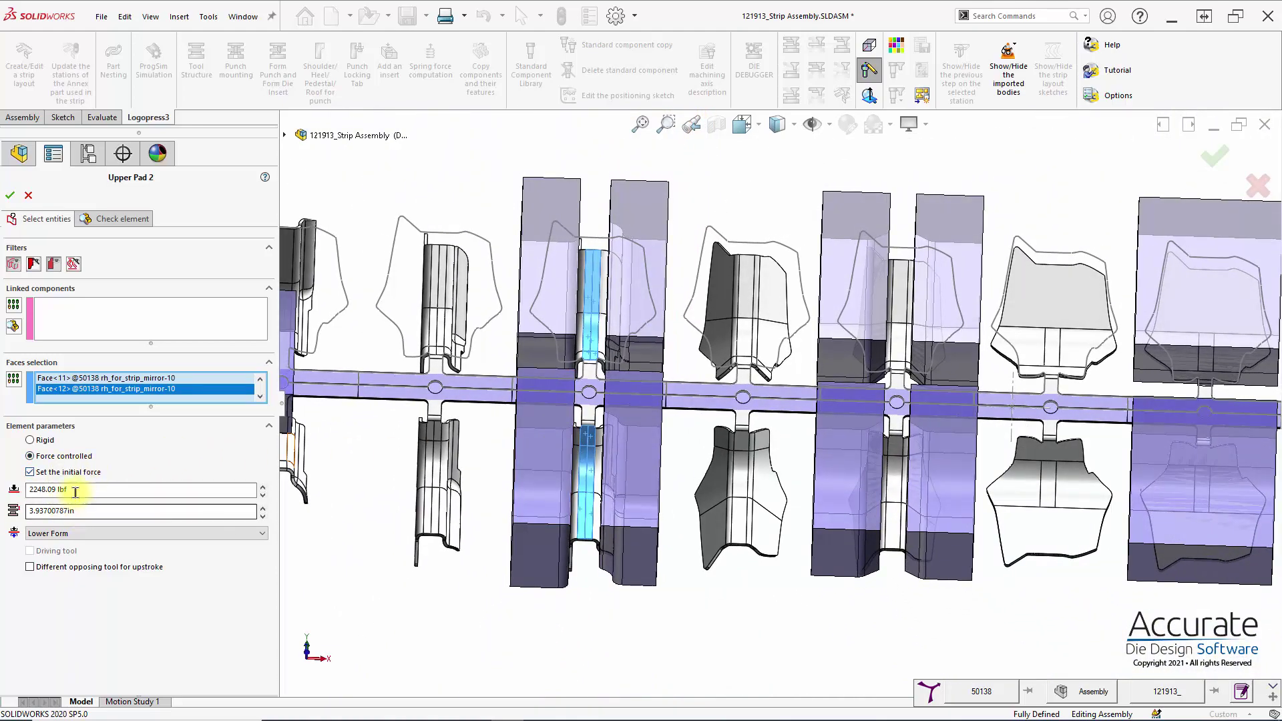
pyautogui.click(79, 490)
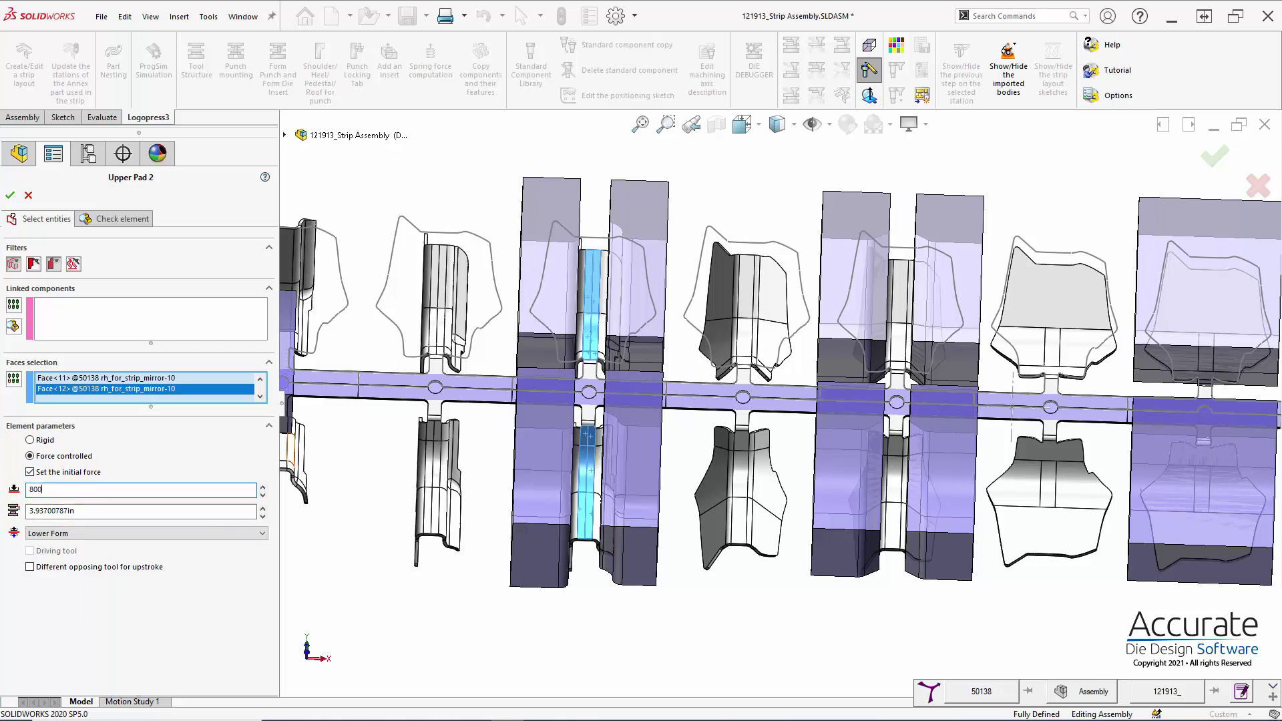
pyautogui.moveTo(86, 512); pyautogui.dragTo(11, 512)
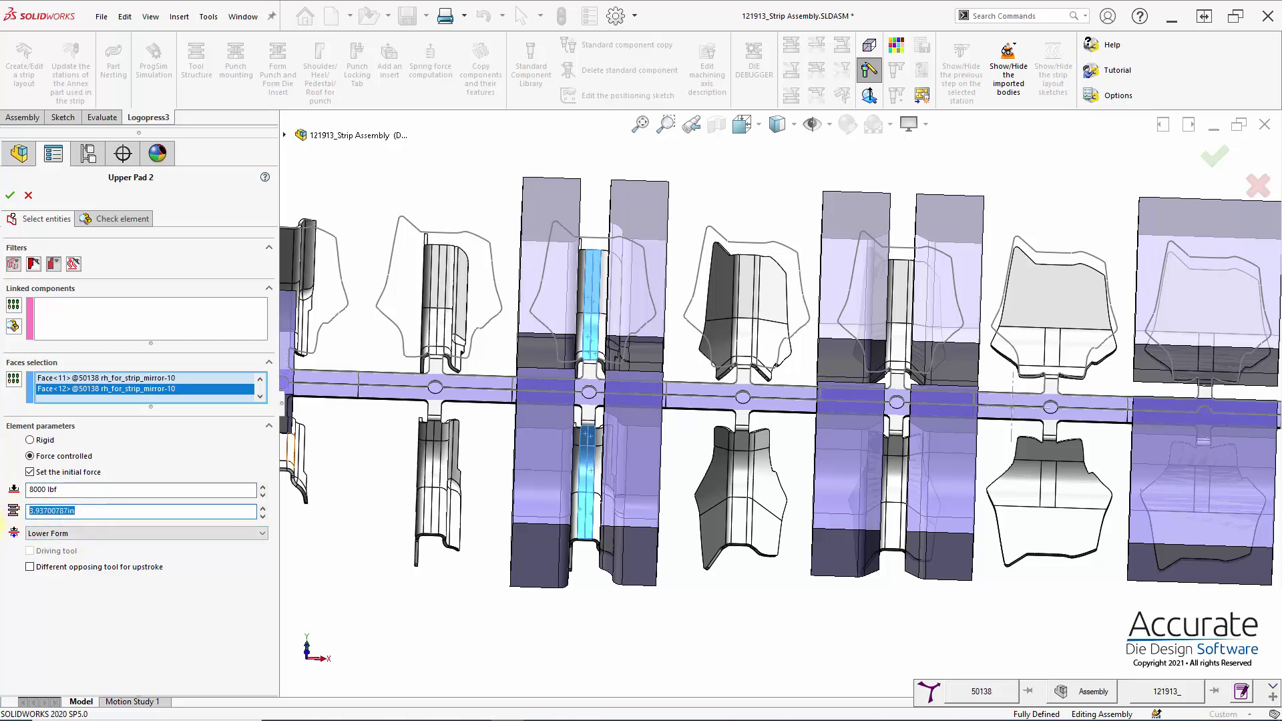
pyautogui.click(52, 536)
pyautogui.click(51, 543)
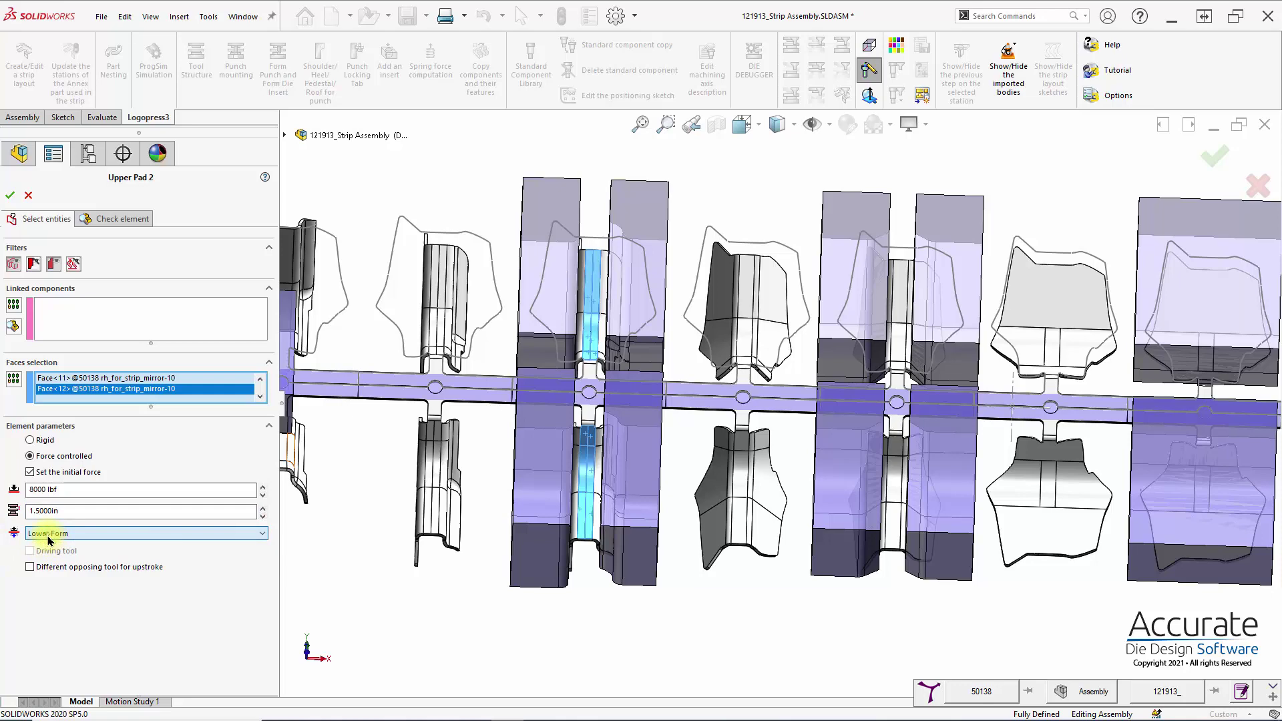
pyautogui.click(11, 194)
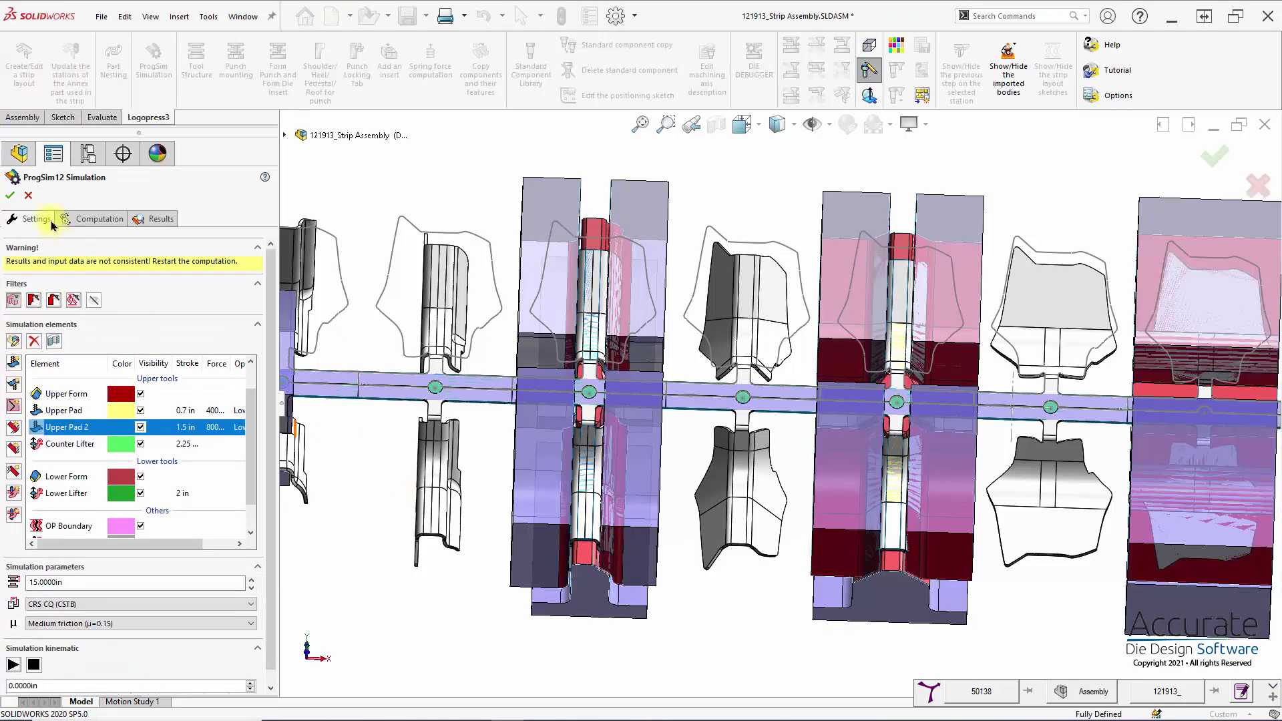
# Step: Add a third upper pad and link it to the narrow form punch near the formed-part end of the strip
pyautogui.click(14, 362)
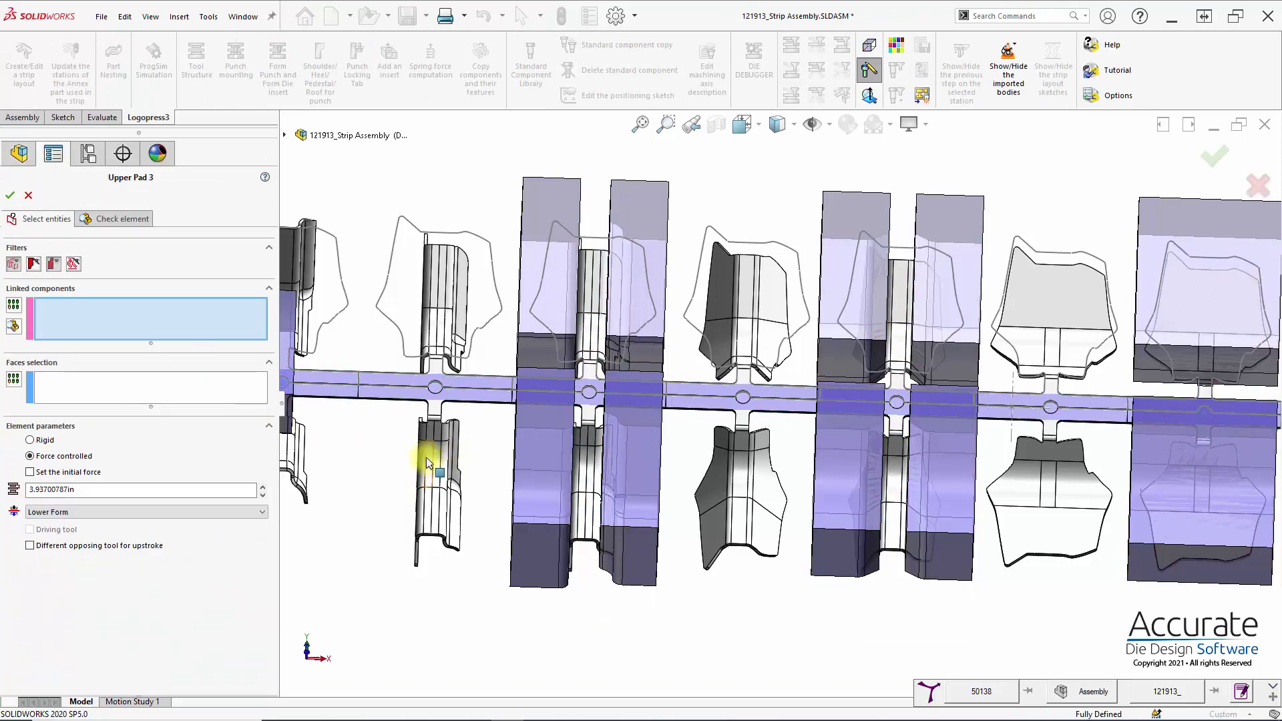
pyautogui.moveTo(428, 460); pyautogui.dragTo(393, 371, button='middle')
pyautogui.scroll(-1, 392, 372)
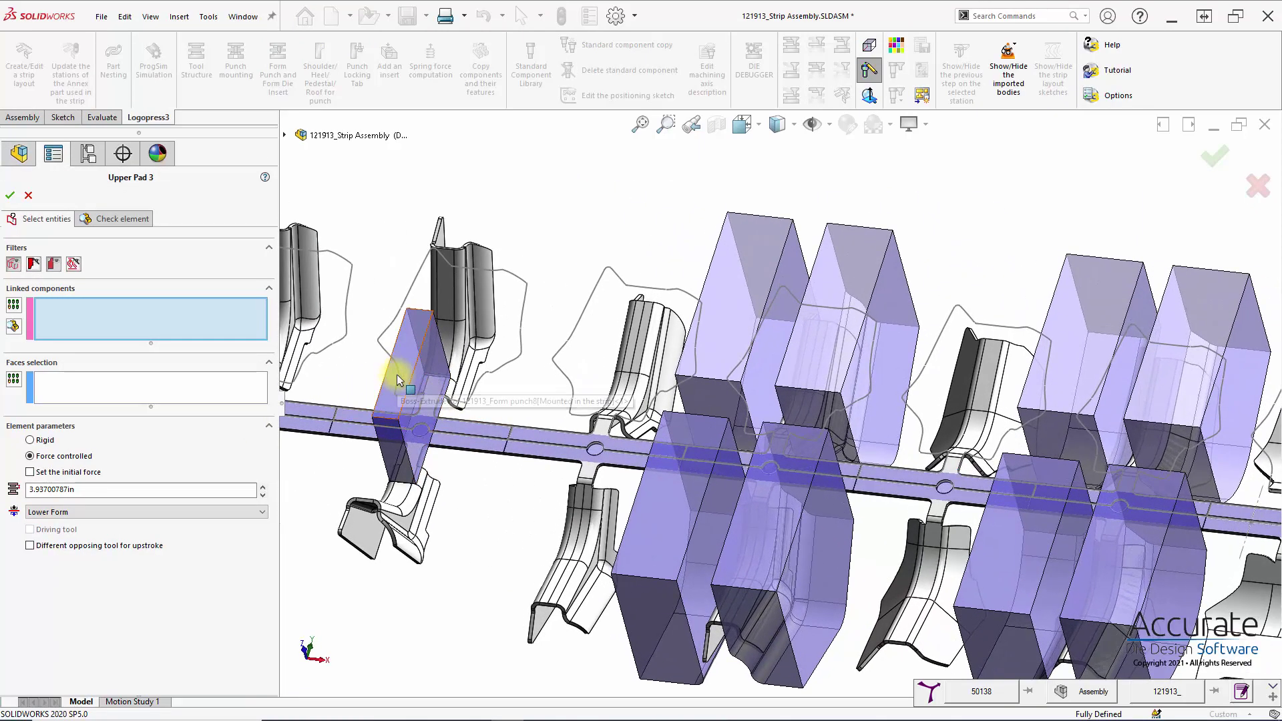
pyautogui.click(397, 379)
pyautogui.moveTo(372, 486)
pyautogui.mouseDown(button='middle')
pyautogui.moveTo(400, 509)
pyautogui.moveTo(387, 501)
pyautogui.mouseUp(button='middle')
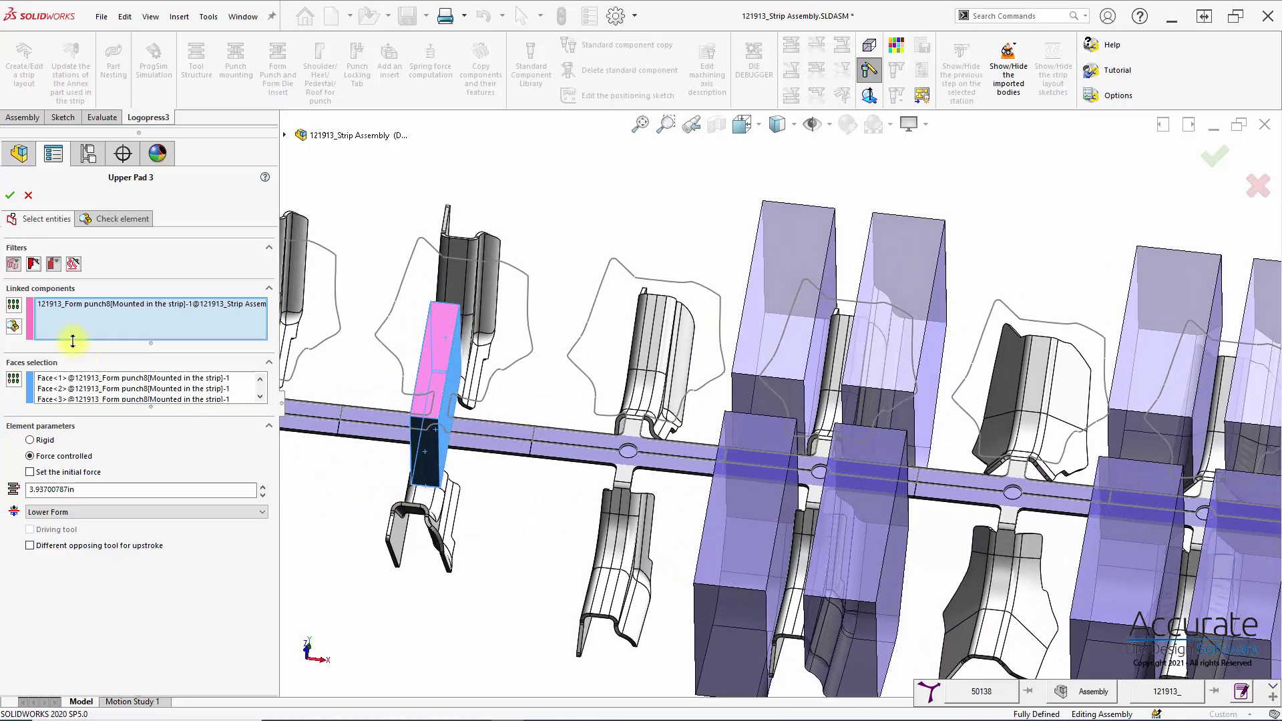
# Step: Clear Upper Pad 3's face selection and select only the underside face of the linked form punch
pyautogui.click(62, 387)
pyautogui.rightClick(62, 386)
pyautogui.click(100, 391)
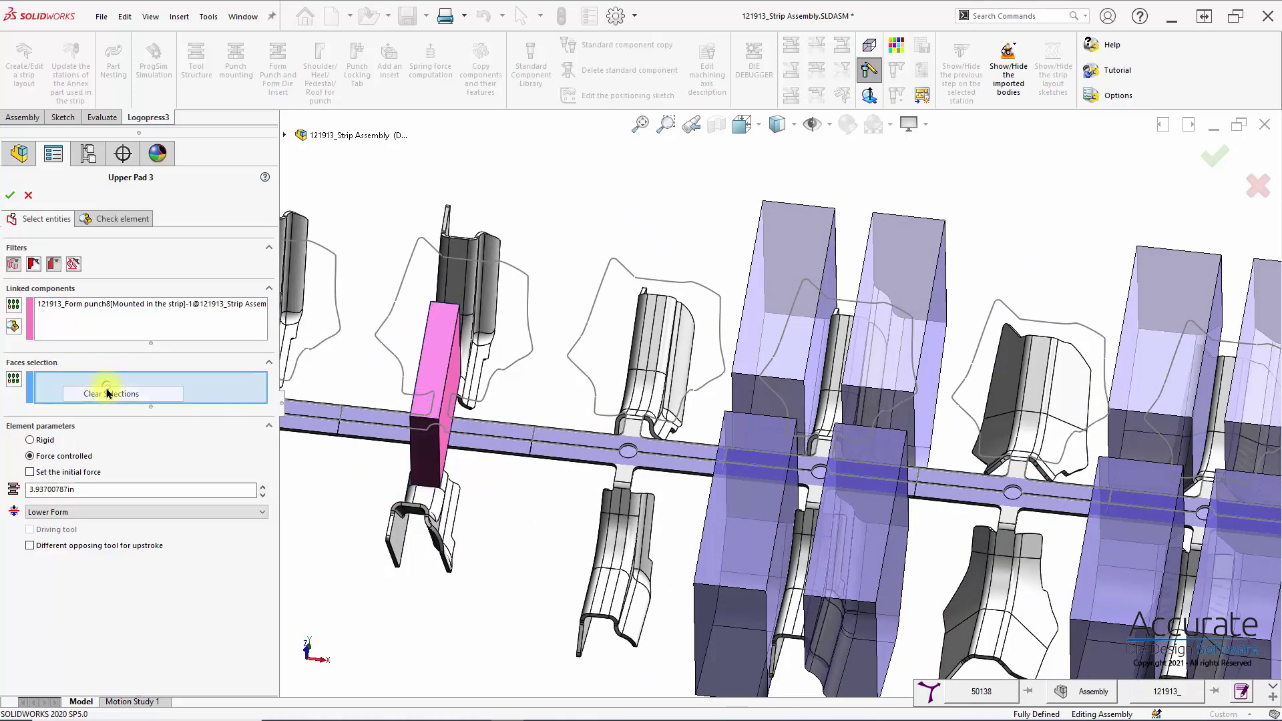
pyautogui.moveTo(341, 397); pyautogui.dragTo(524, 604, button='middle')
pyautogui.scroll(-4, 410, 475)
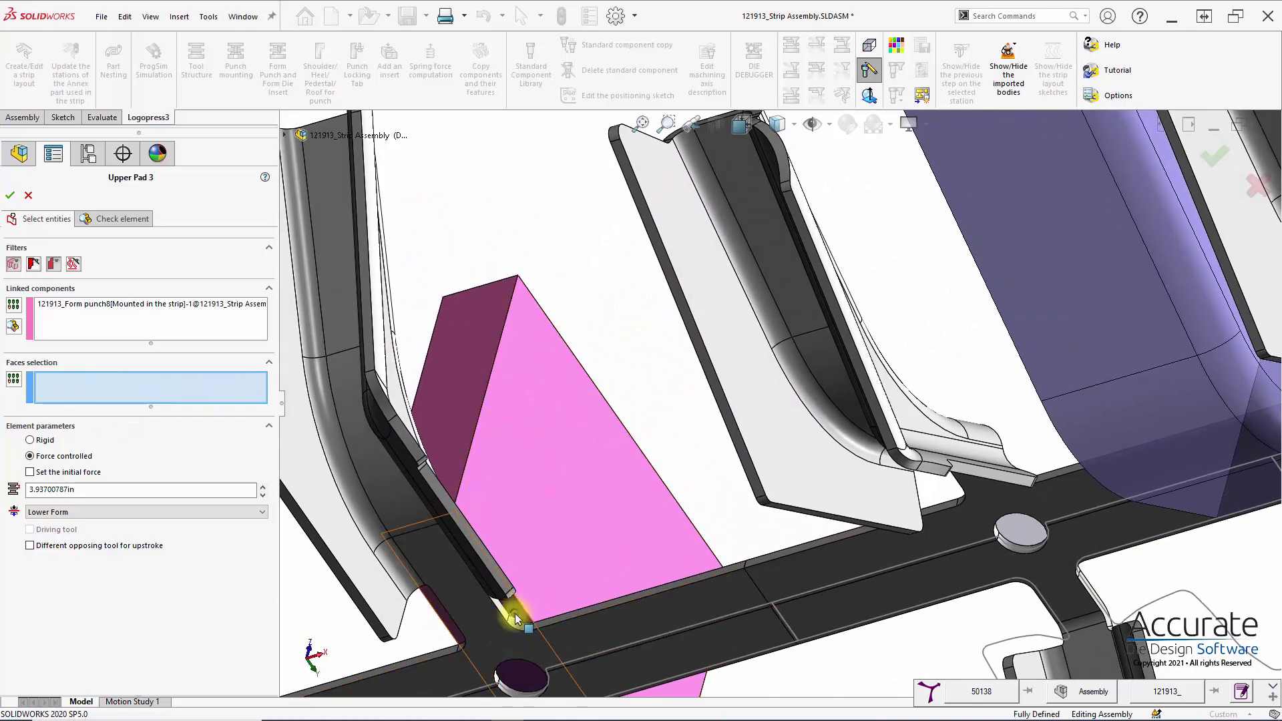
pyautogui.click(551, 681)
pyautogui.scroll(5, 553, 682)
pyautogui.moveTo(563, 661); pyautogui.dragTo(523, 623, button='middle')
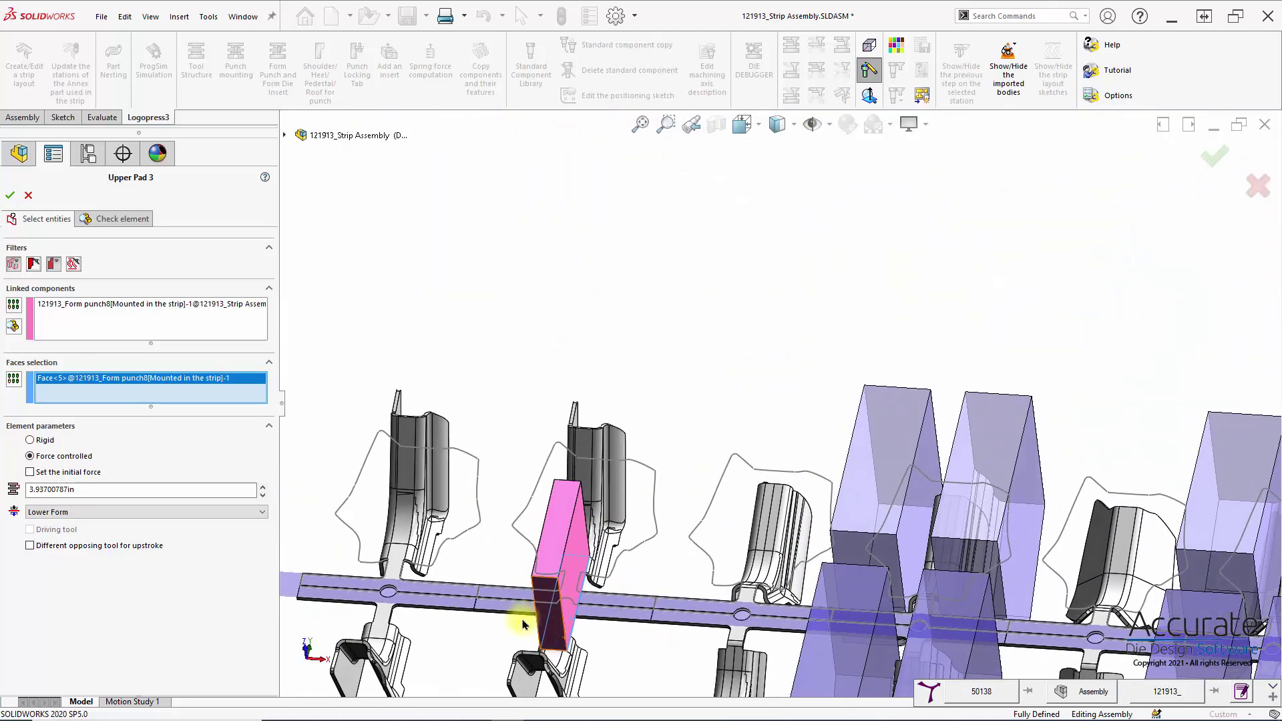
# Step: Give Upper Pad 3 an initial force of 2000 lbf, a 2.25 in stroke and Lower Form as opposing tool, and accept it
pyautogui.click(31, 472)
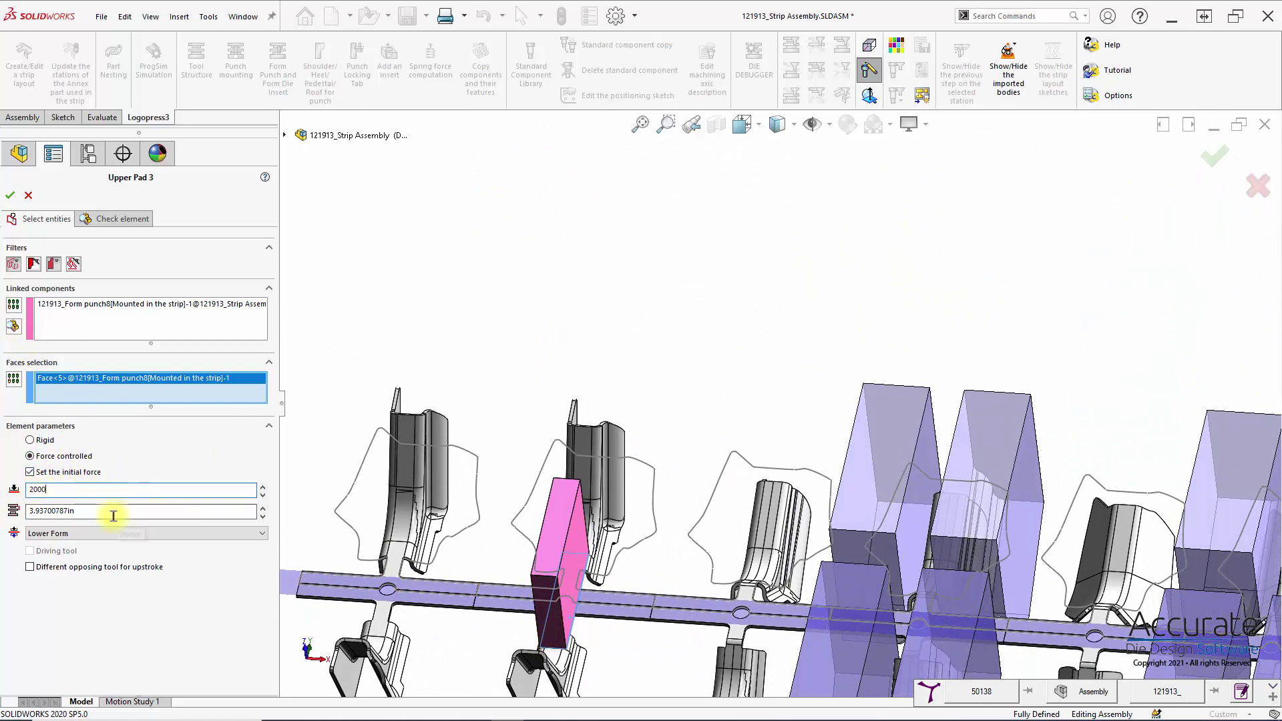
pyautogui.moveTo(109, 515); pyautogui.dragTo(9, 520)
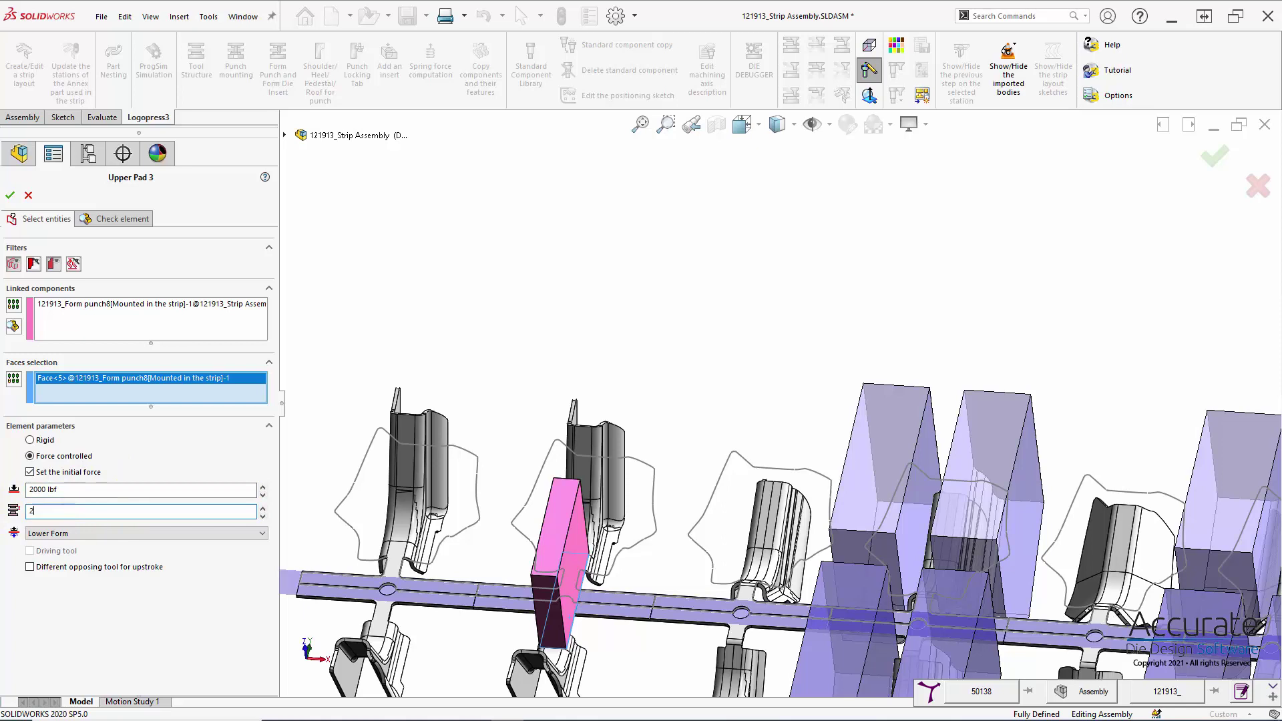
pyautogui.click(51, 534)
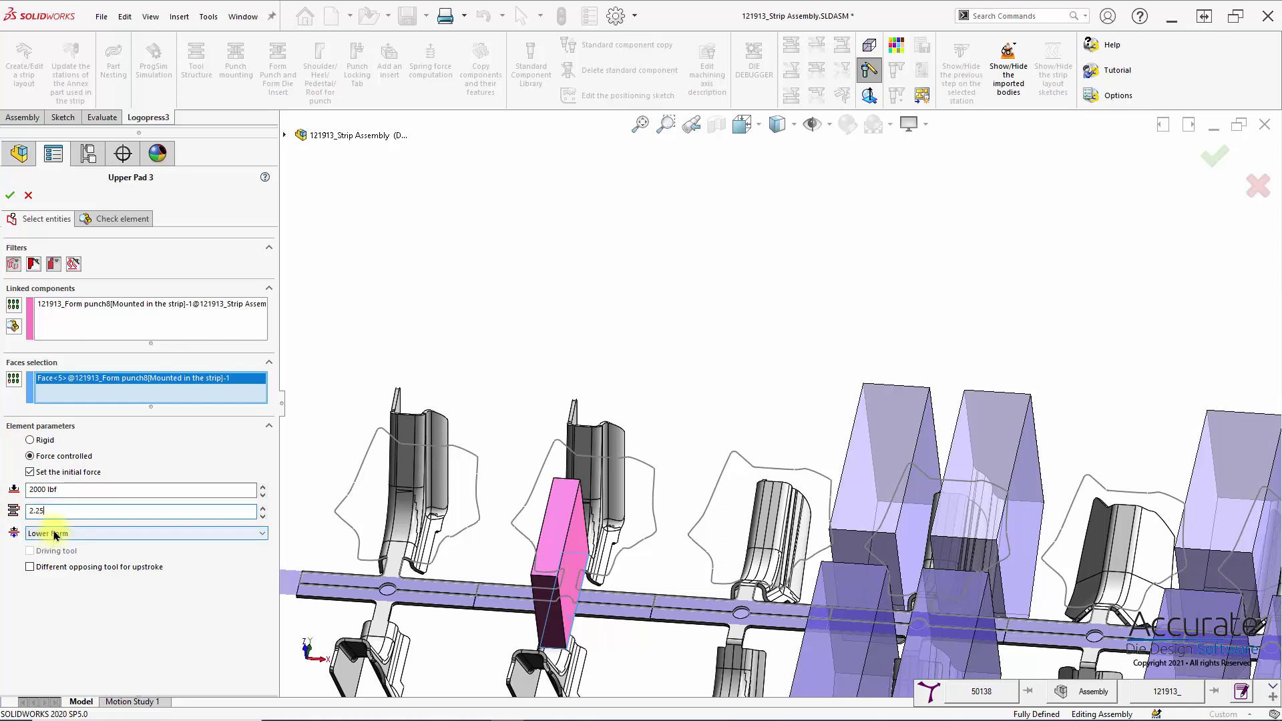
pyautogui.click(10, 196)
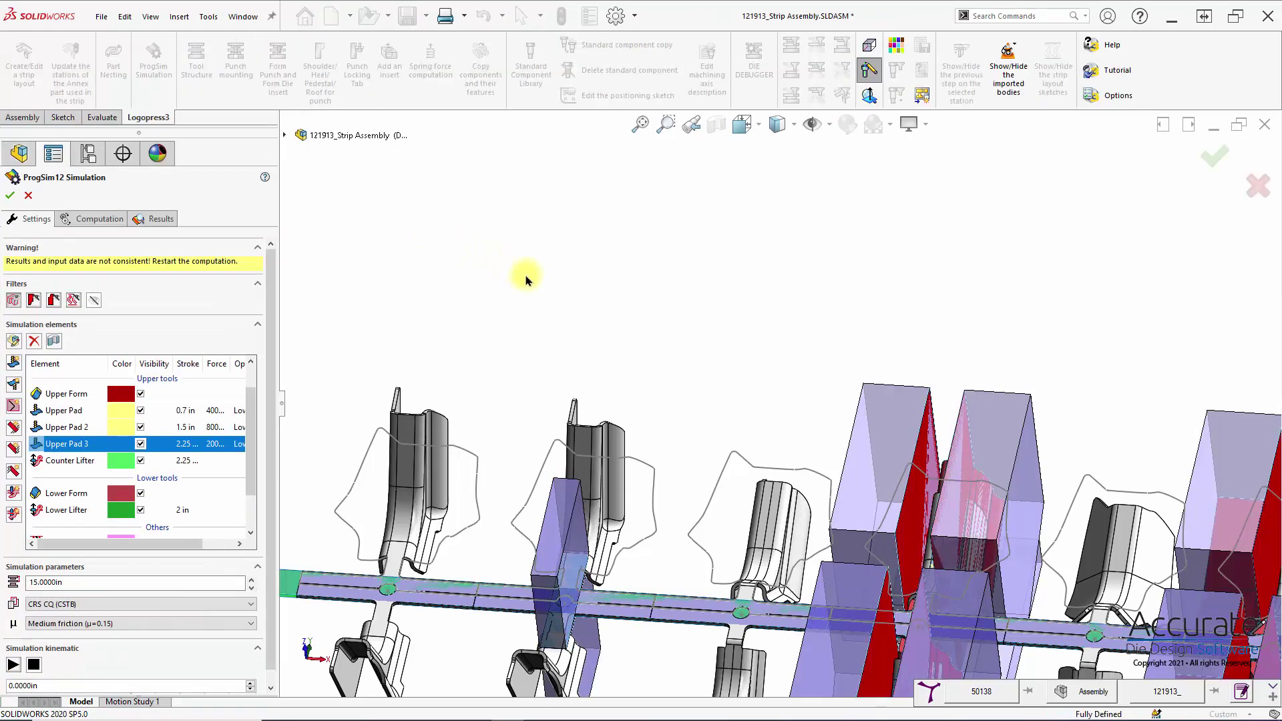
# Step: Set the overall simulation stroke to 10 in, keep CRS CQ (CSTB) as material and select medium friction (μ=0.15)
pyautogui.scroll(4, 667, 338)
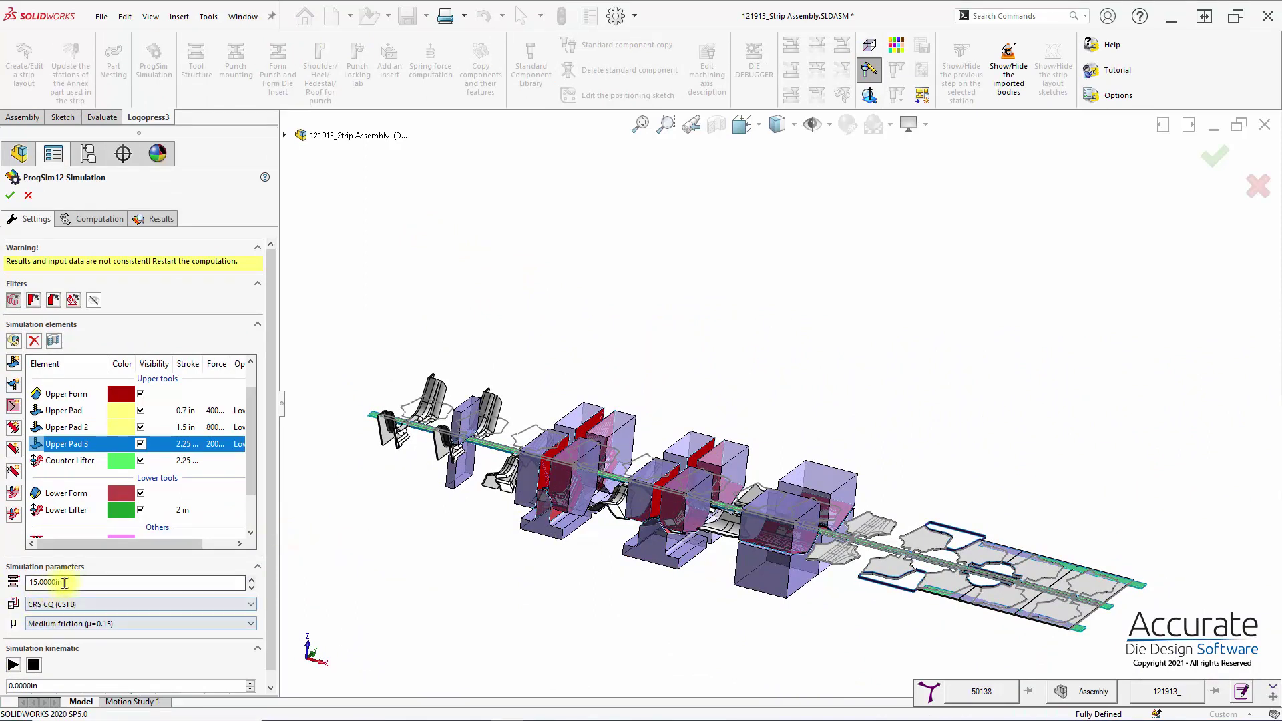
pyautogui.click(31, 583)
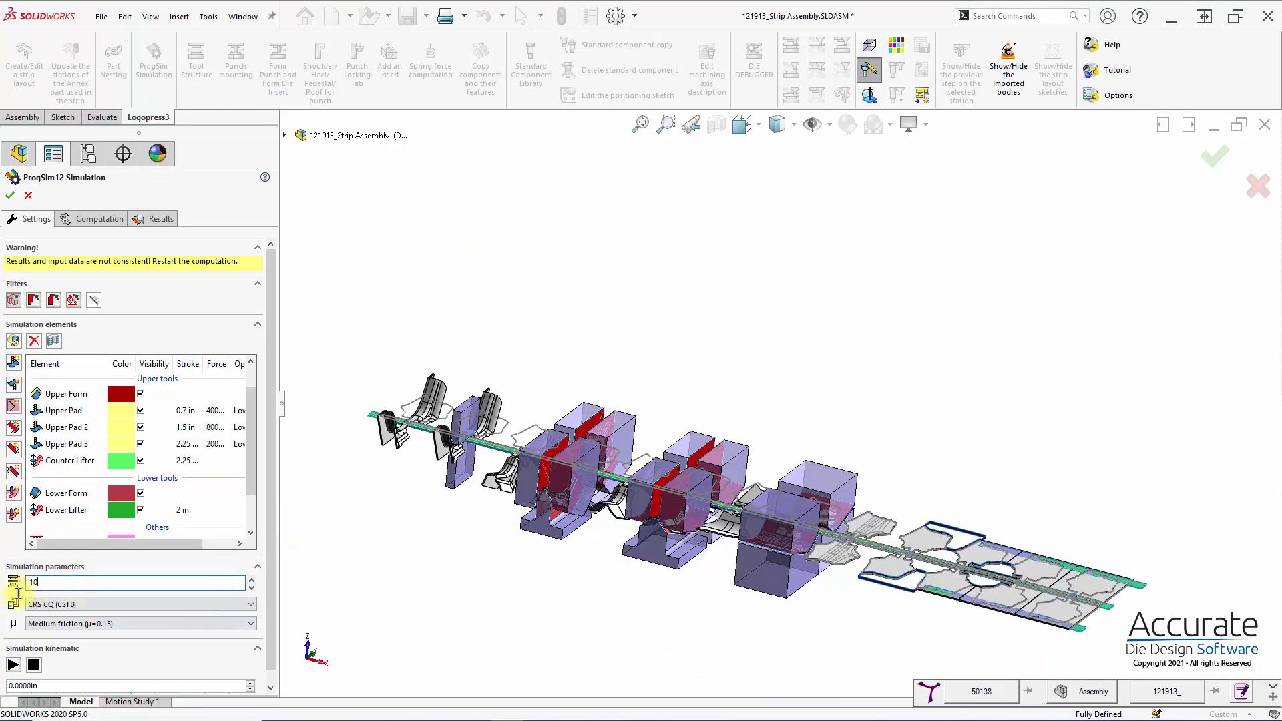
pyautogui.click(70, 605)
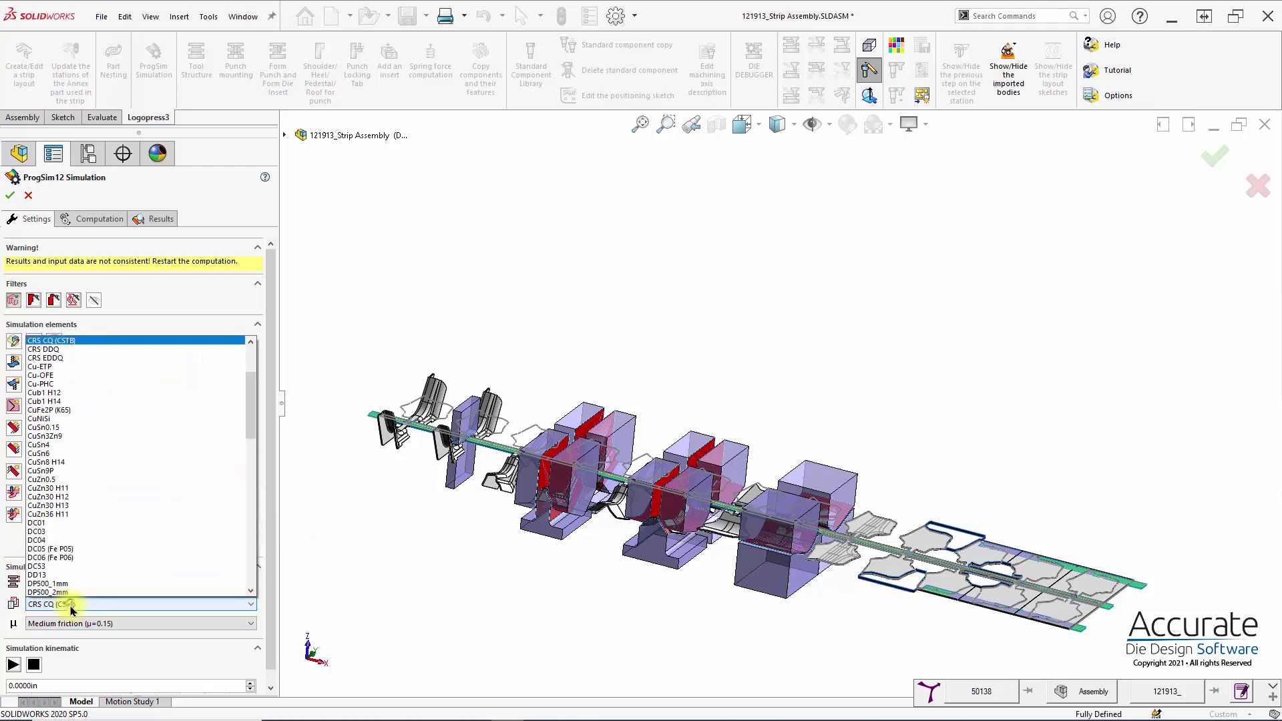
pyautogui.click(71, 605)
pyautogui.click(72, 606)
pyautogui.click(73, 605)
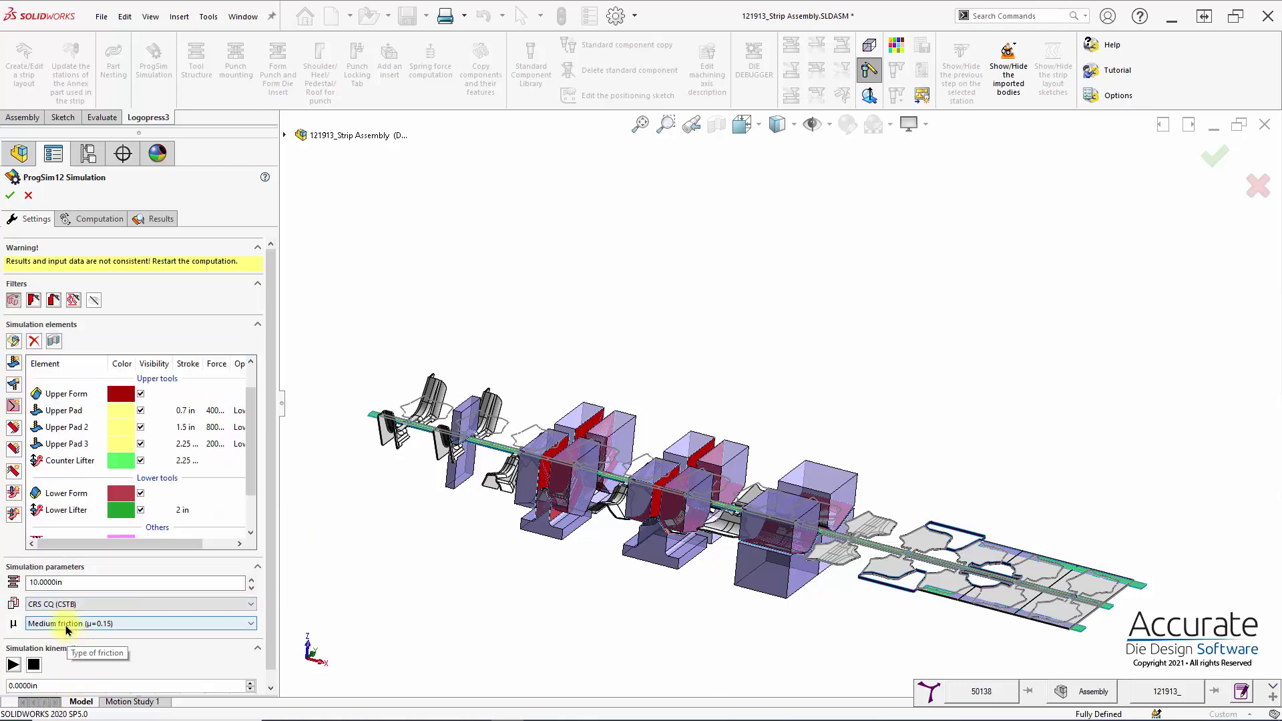
pyautogui.click(66, 624)
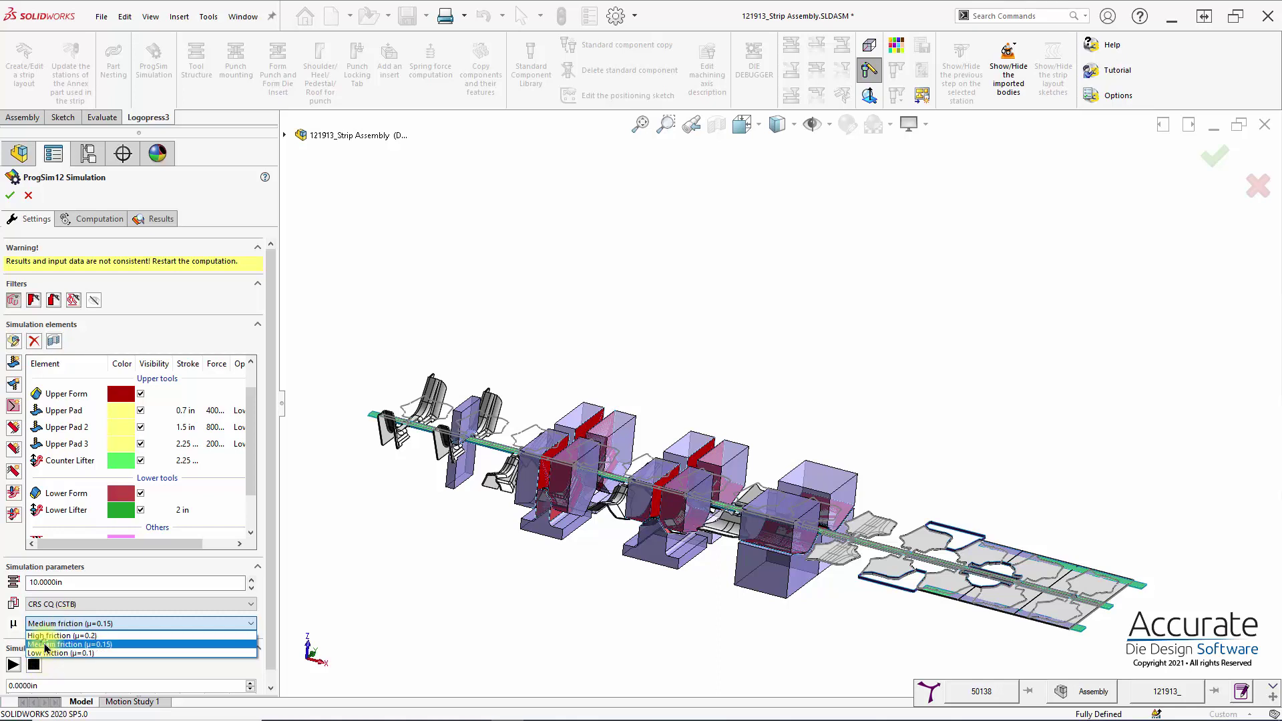
pyautogui.click(46, 645)
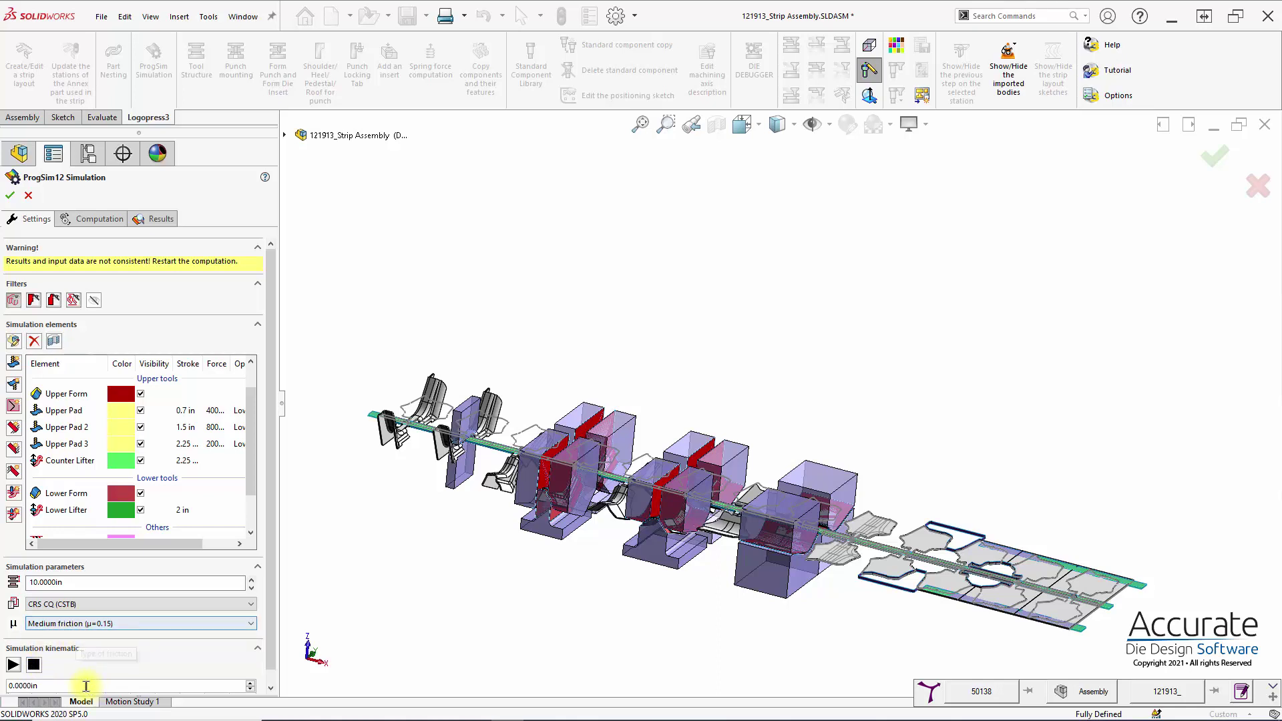
# Step: Play the kinematic simulation of the die tools through the stroke and stop it
pyautogui.scroll(-1, 267, 631)
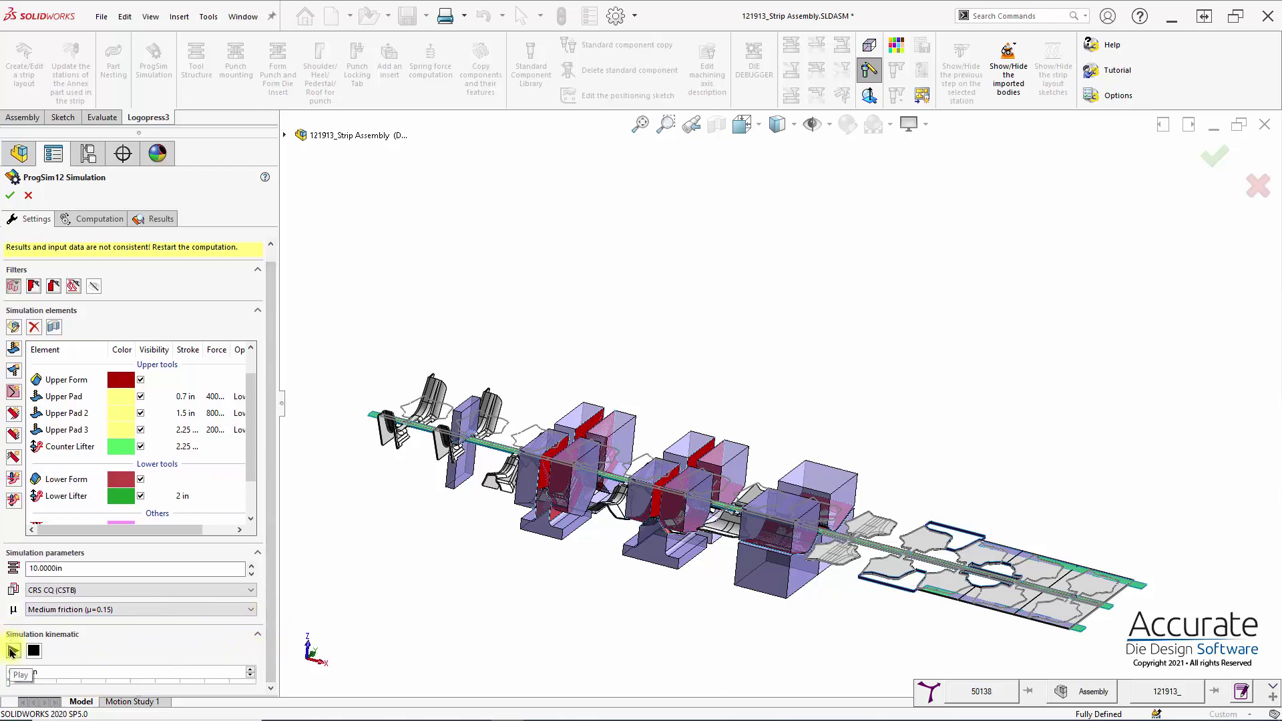
pyautogui.click(12, 651)
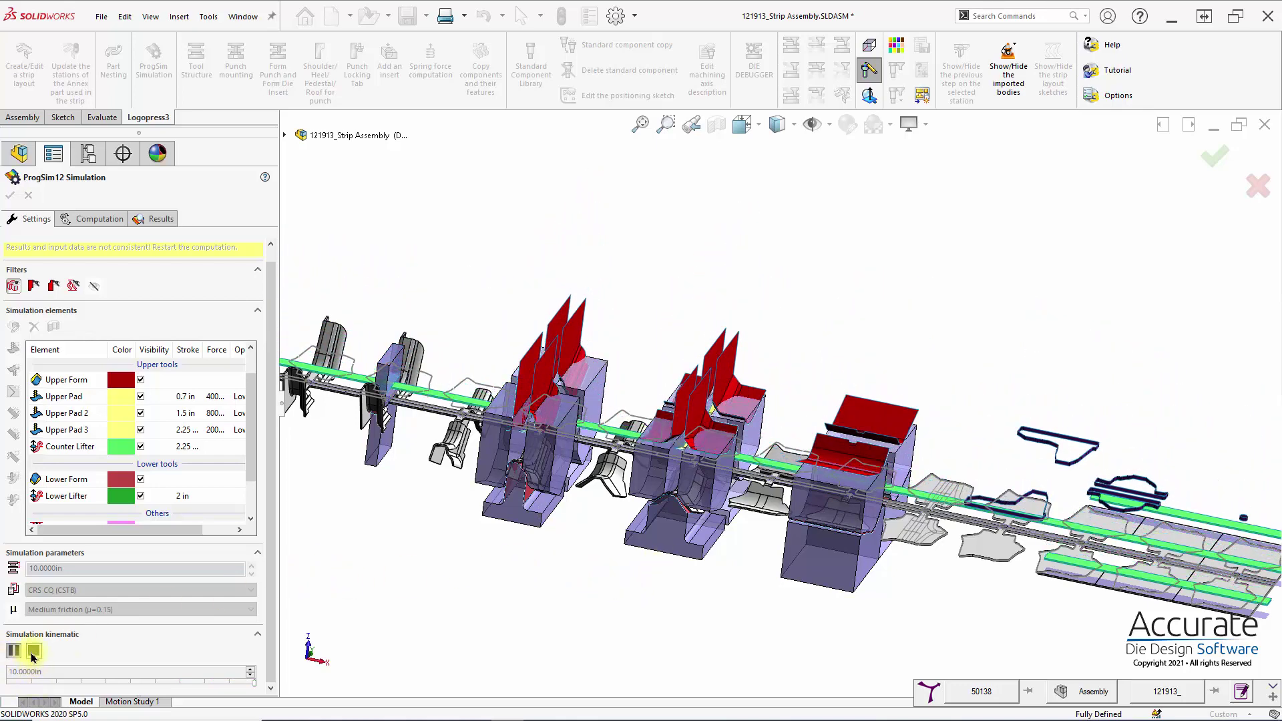
pyautogui.click(34, 651)
# Step: Run the ProgSim simulation computation for the strip
pyautogui.scroll(4, 601, 531)
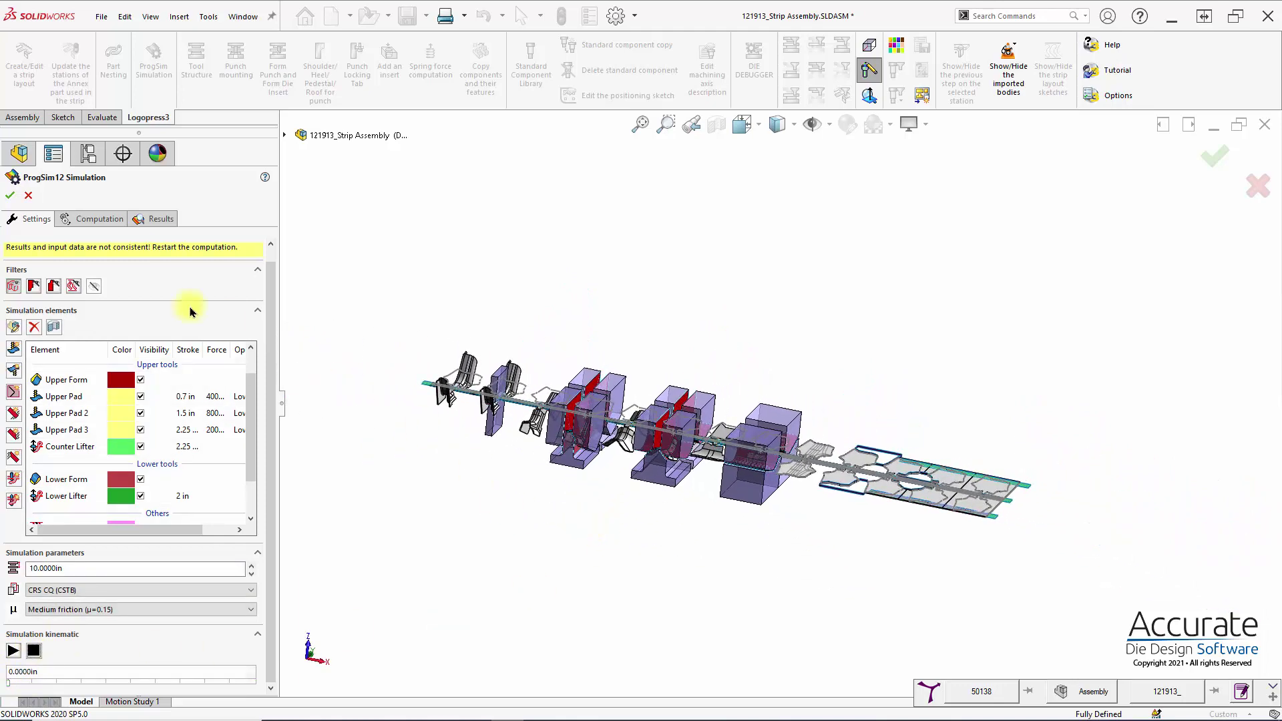
pyautogui.click(79, 223)
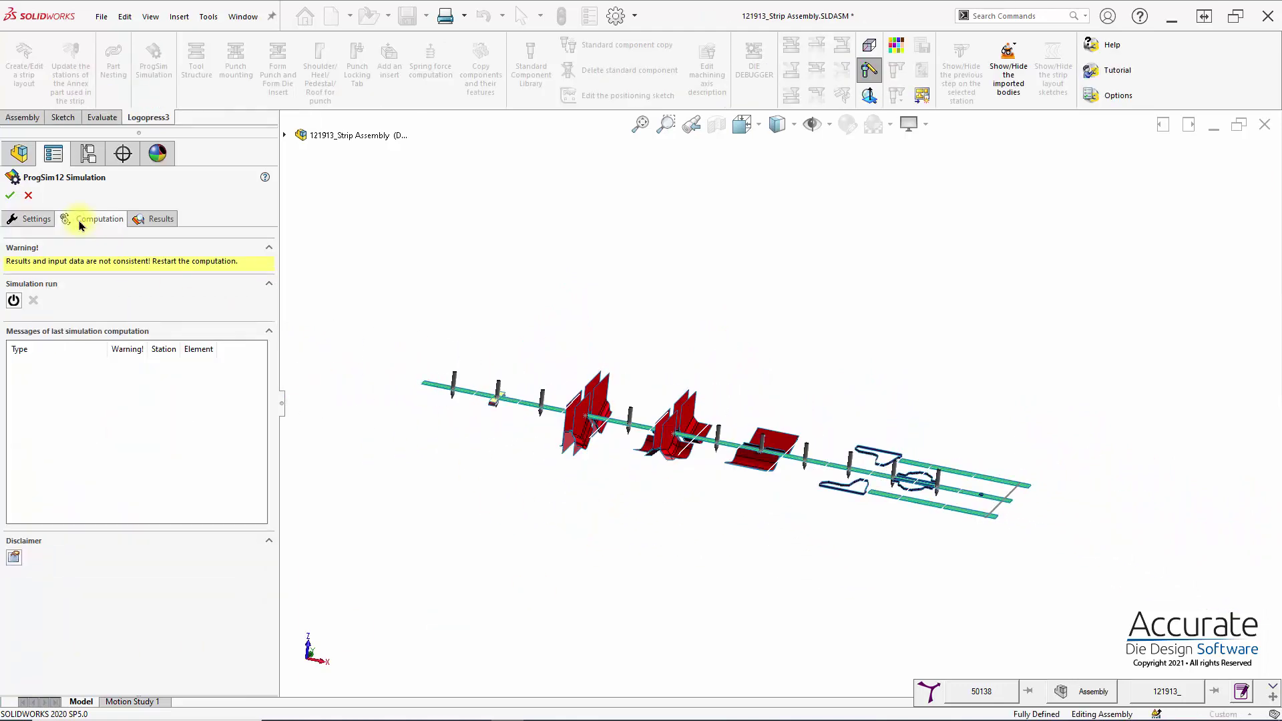
pyautogui.click(14, 302)
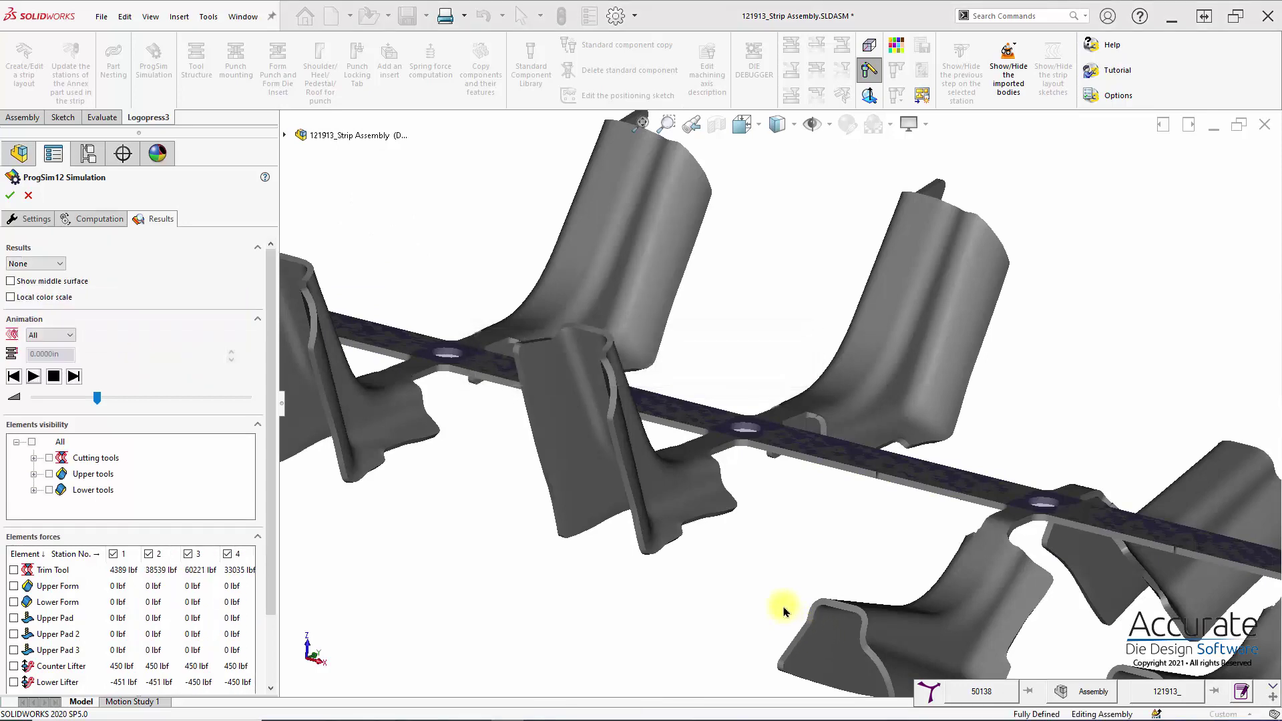
# Step: Display the formability result on the whole computed strip
pyautogui.scroll(3, 760, 596)
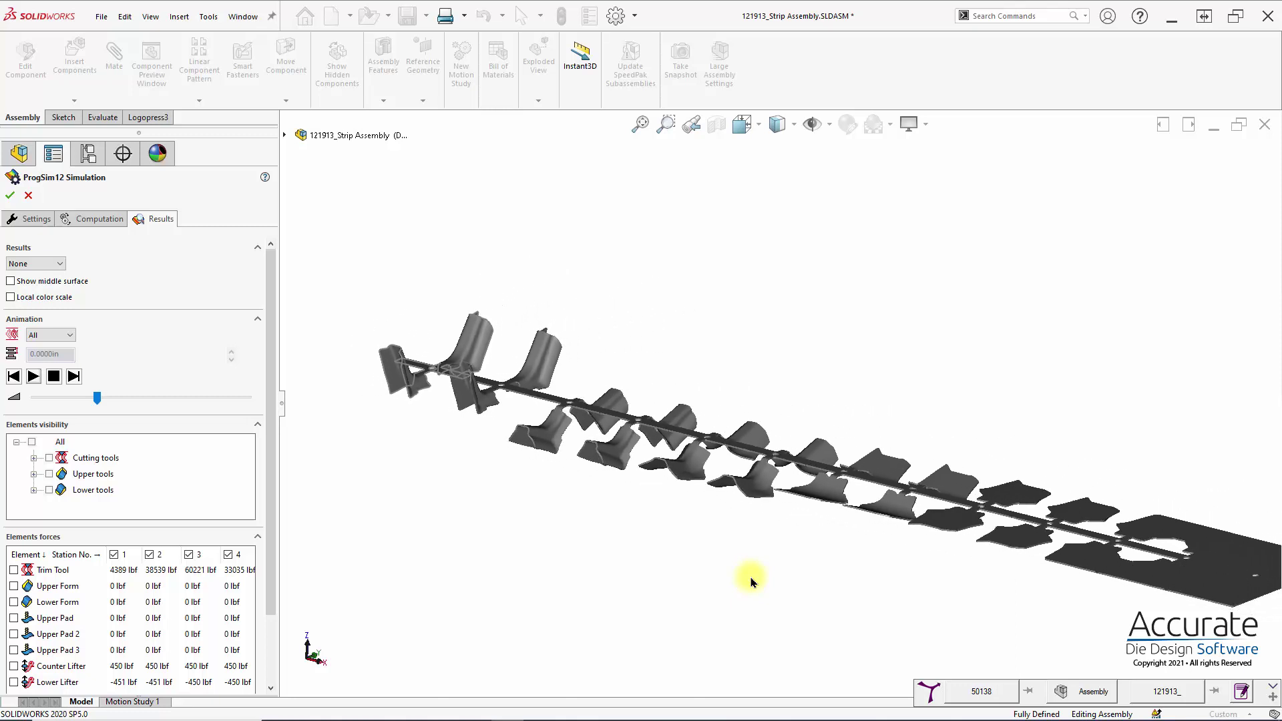
pyautogui.click(48, 264)
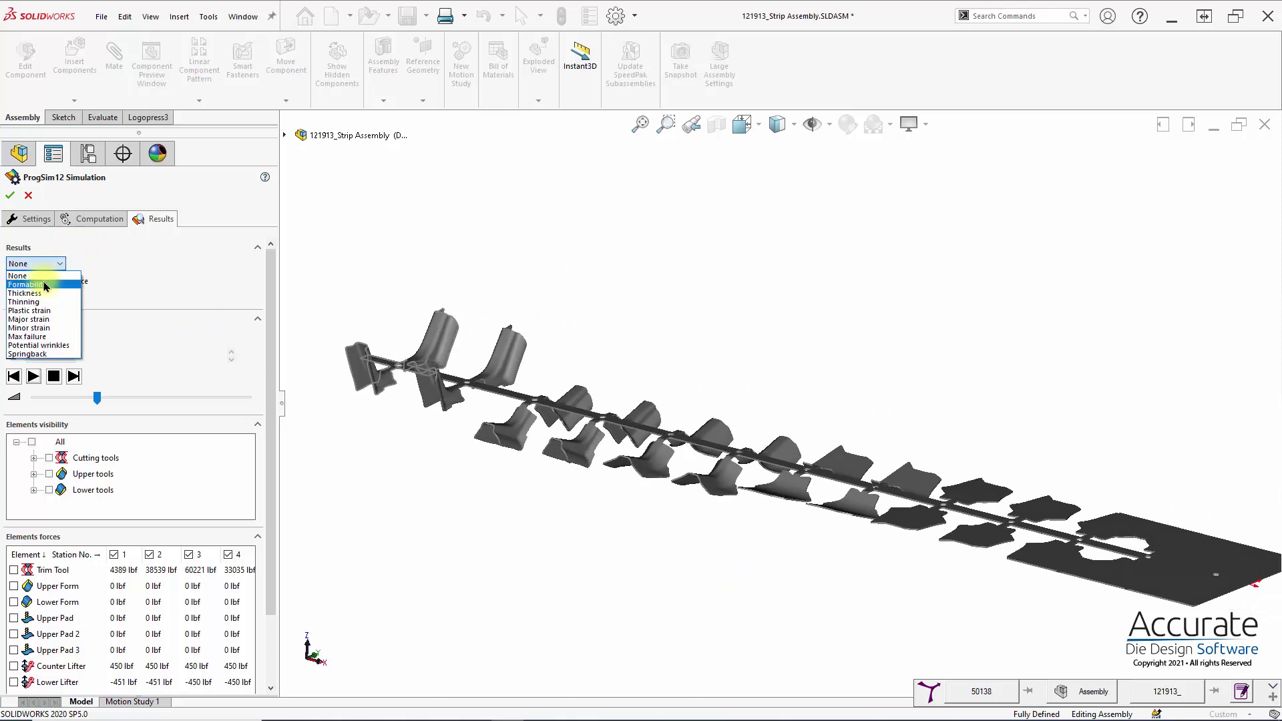
pyautogui.click(44, 285)
pyautogui.moveTo(670, 559); pyautogui.dragTo(688, 561, button='middle')
pyautogui.scroll(-10, 690, 563)
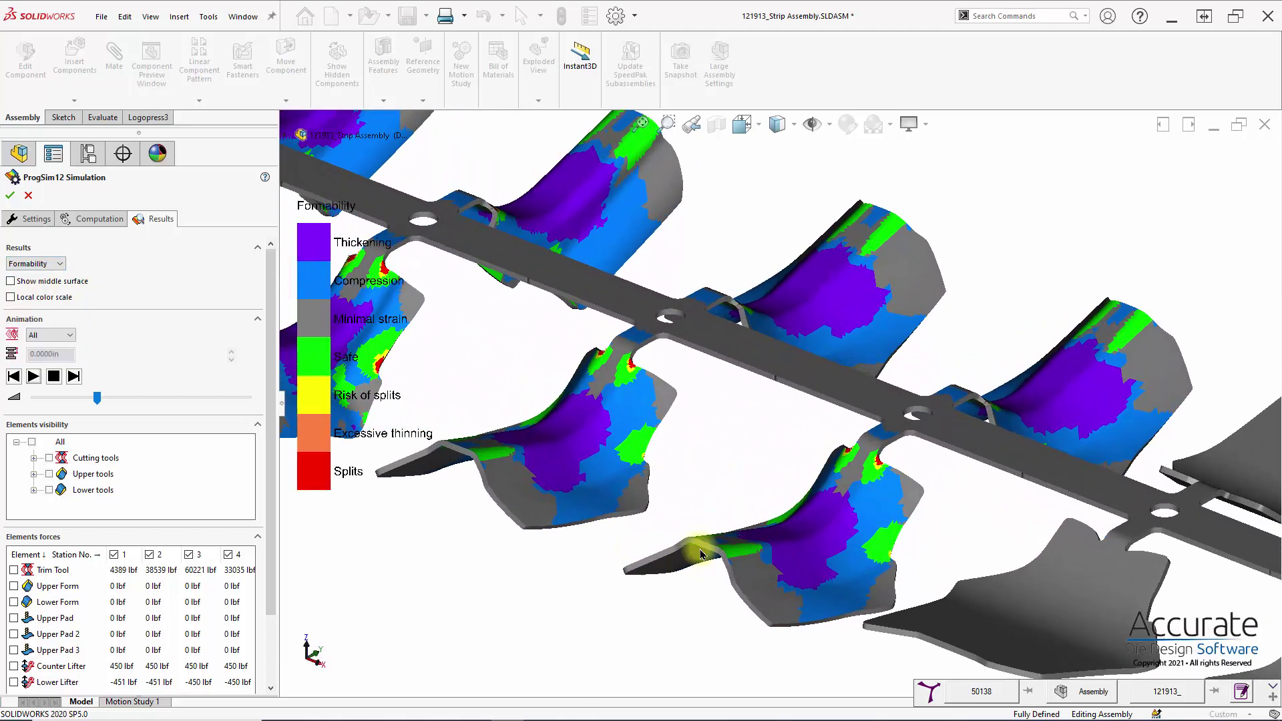
# Step: Probe the red zones on the lower formed parts, beside the carrier tab and on the side flange edge
pyautogui.scroll(-8, 922, 481)
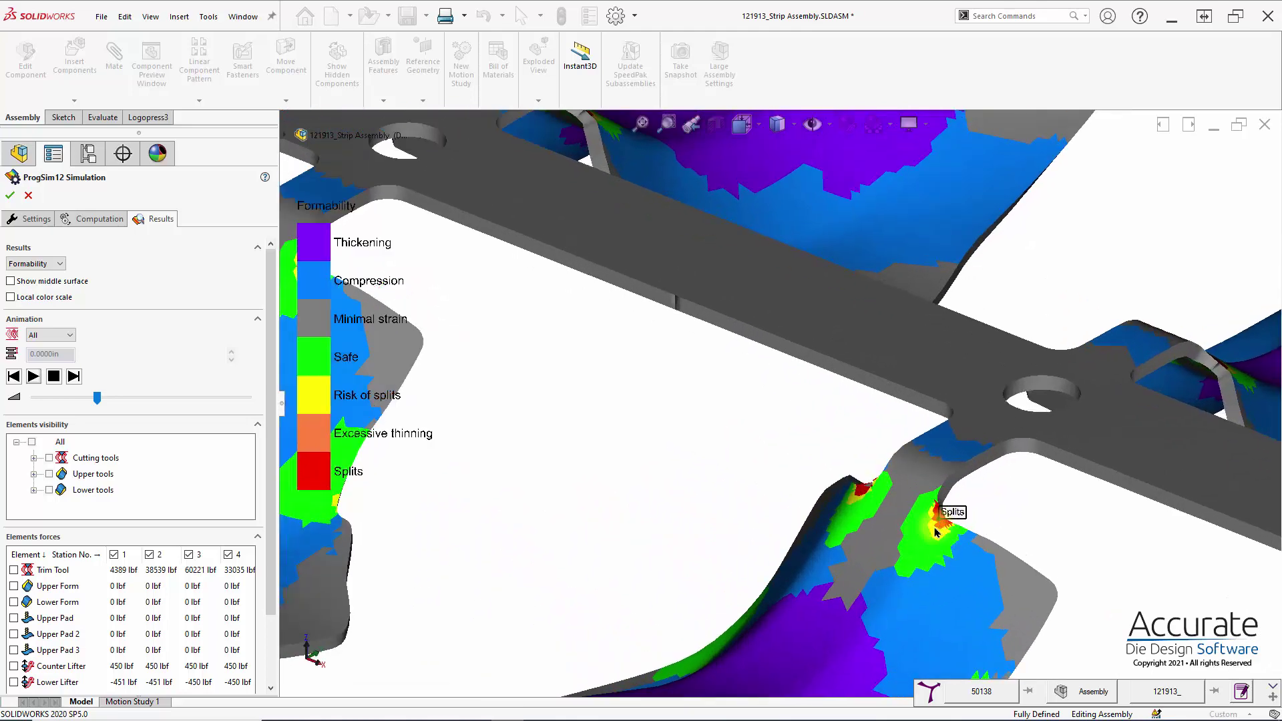
pyautogui.click(863, 493)
pyautogui.moveTo(984, 575); pyautogui.dragTo(907, 551, button='middle')
pyautogui.hotkey('ctrl', 'shift', 'z')
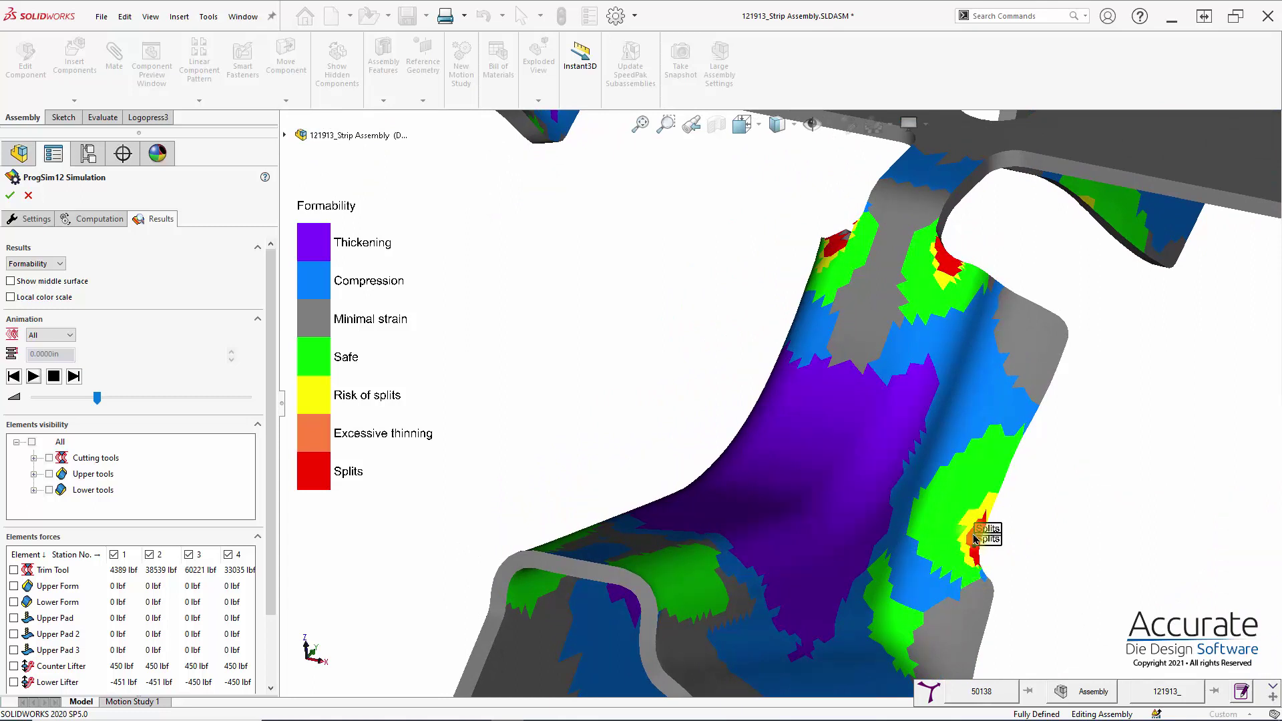
pyautogui.moveTo(991, 538); pyautogui.dragTo(916, 460, button='middle')
pyautogui.scroll(5, 1009, 555)
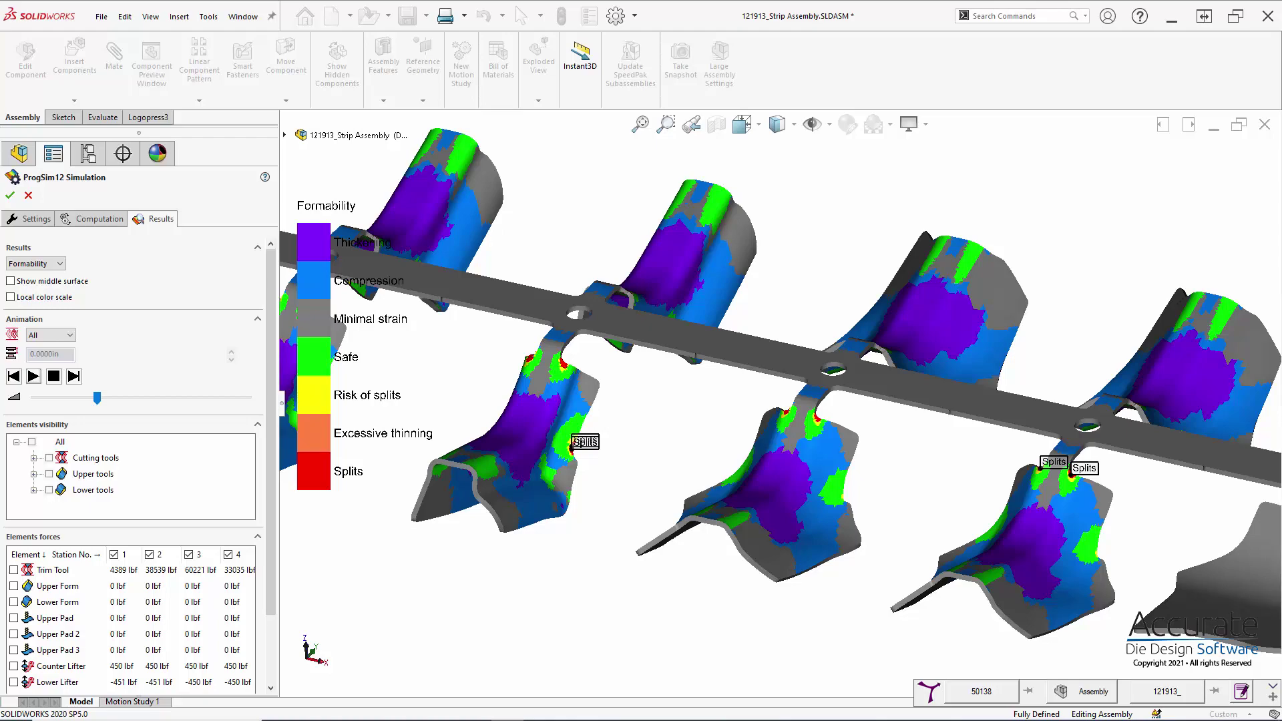
# Step: Switch to Photos, view the real strip in New Ulm strip.jpg and New Ulm Failed.jpg, and return to SOLIDWORKS
pyautogui.hotkey('alt', 'Tab')
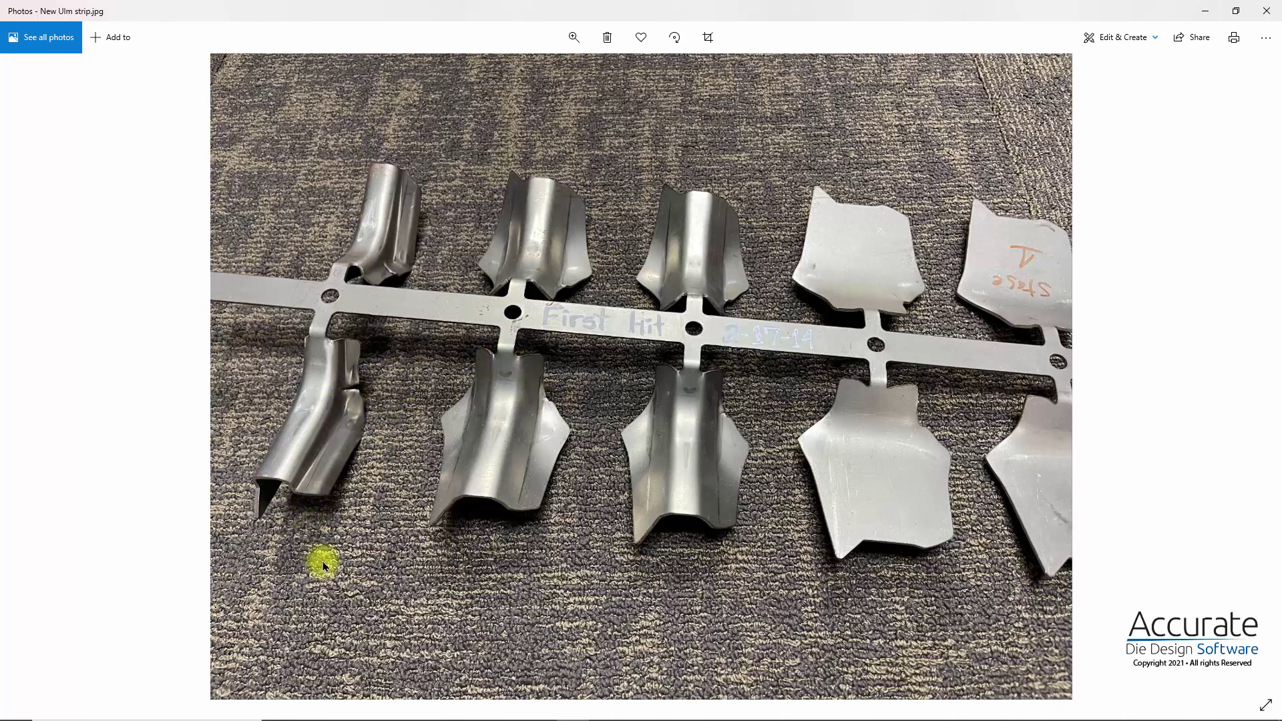
pyautogui.press('Right')
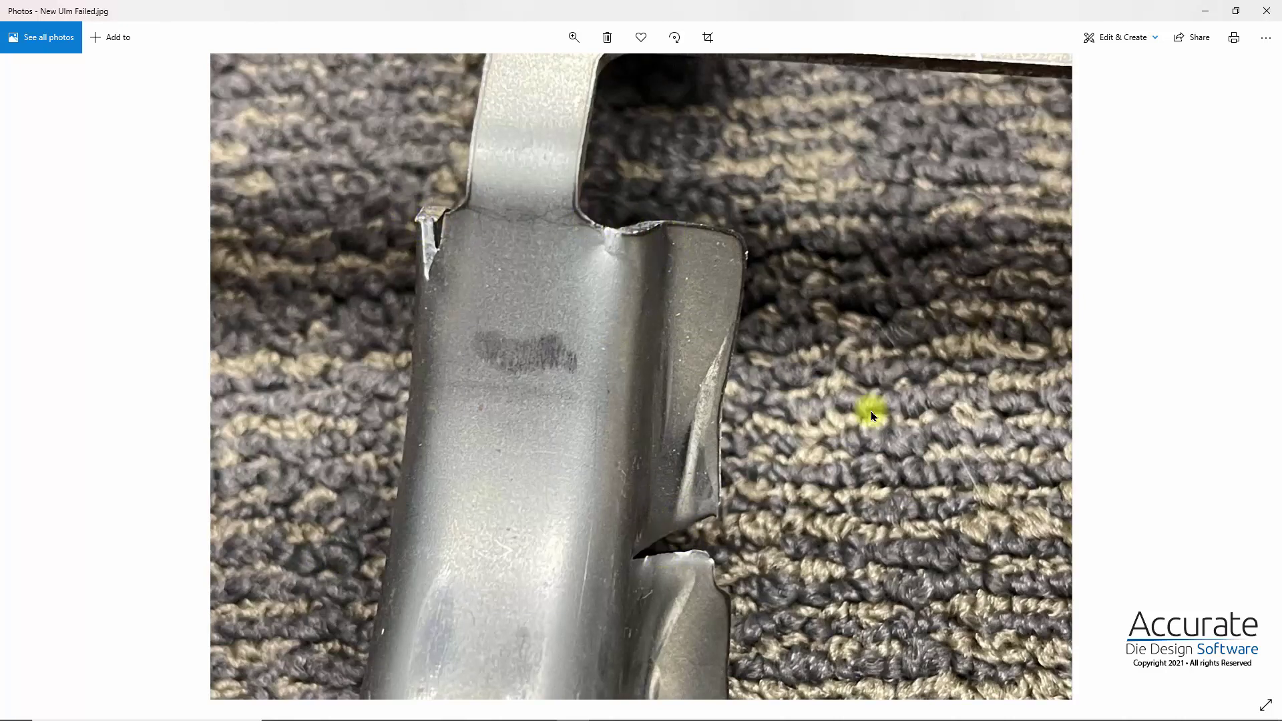
pyautogui.click(1206, 12)
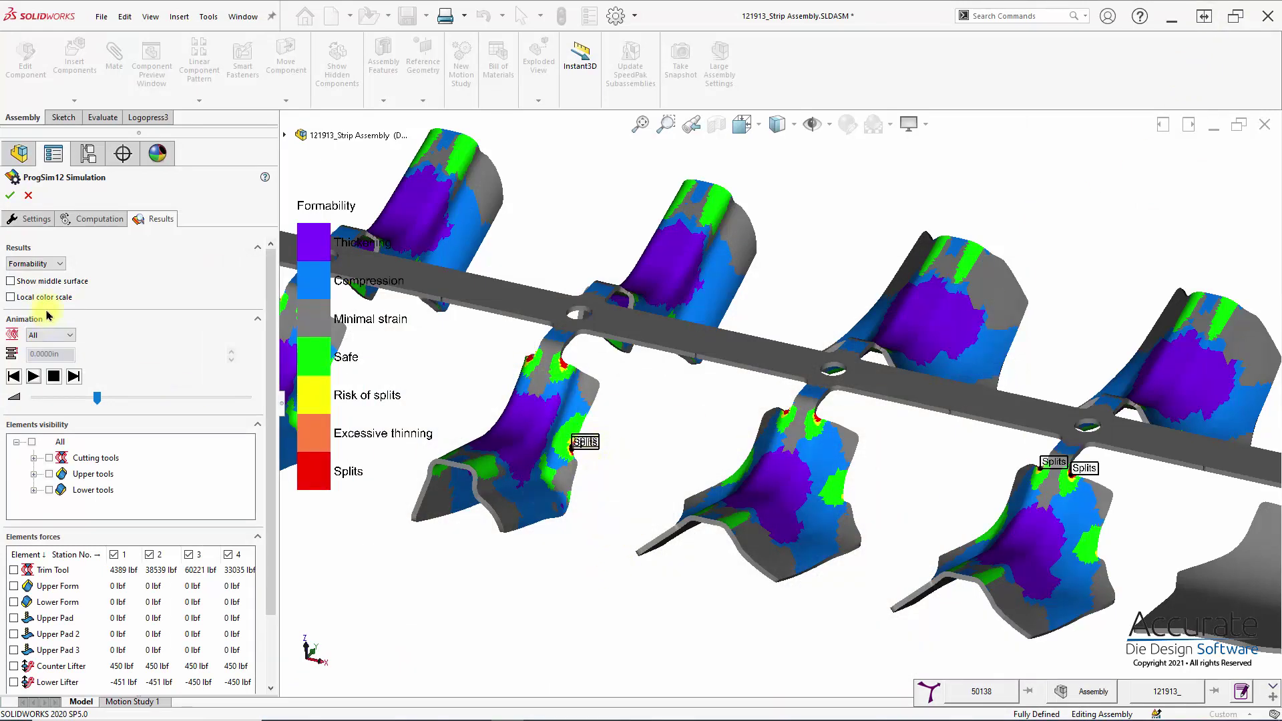
# Step: Display the springback result and probe the lower end corner of the formed part
pyautogui.click(31, 268)
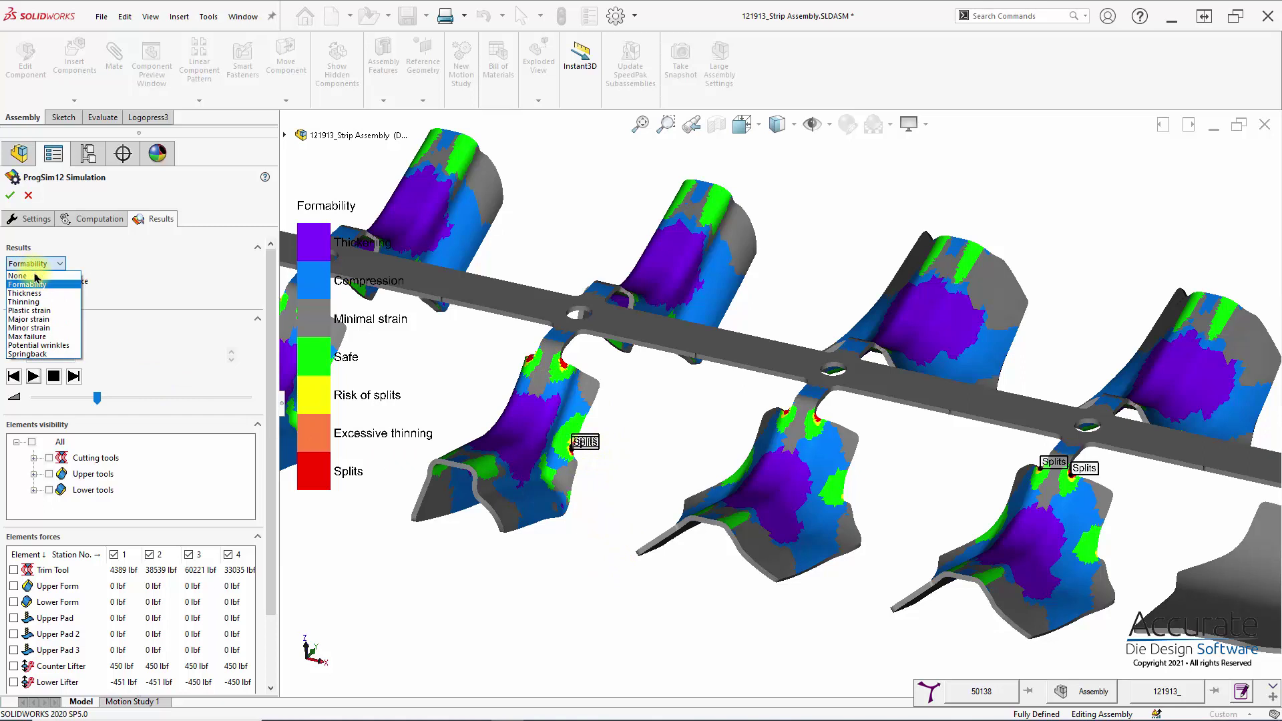
pyautogui.click(36, 355)
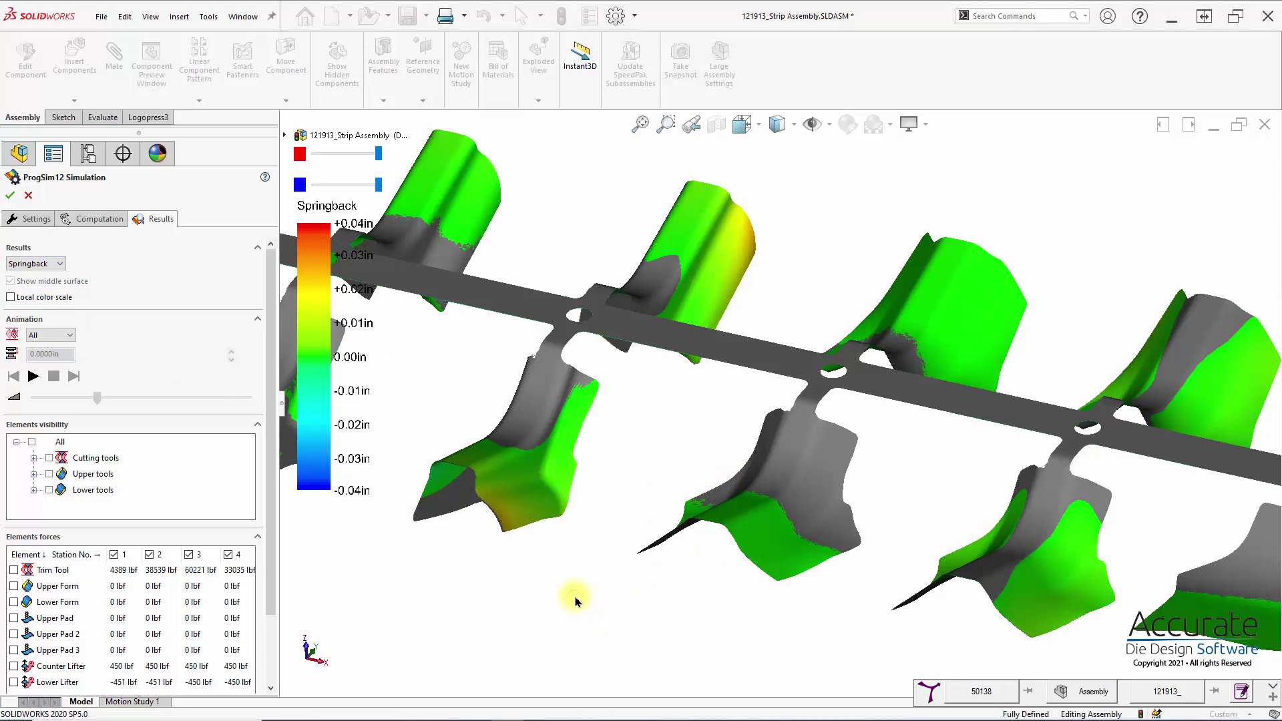
pyautogui.scroll(-5, 580, 598)
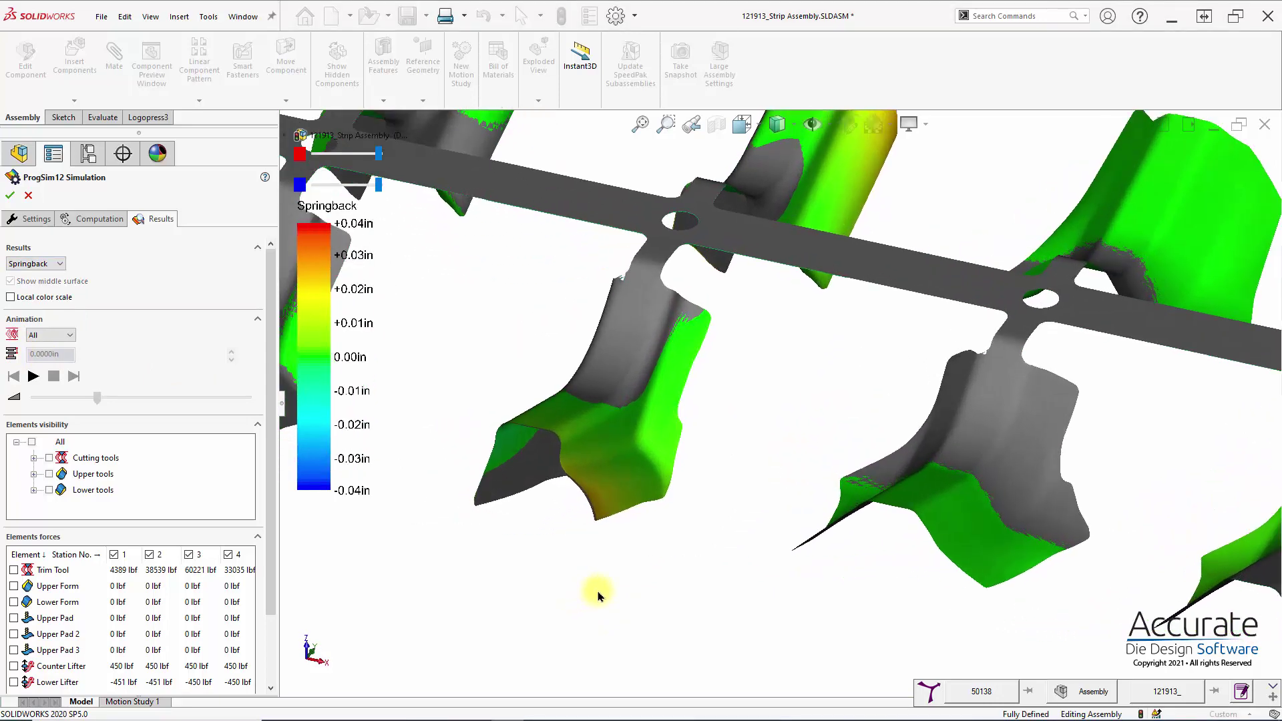
pyautogui.scroll(-6, 601, 594)
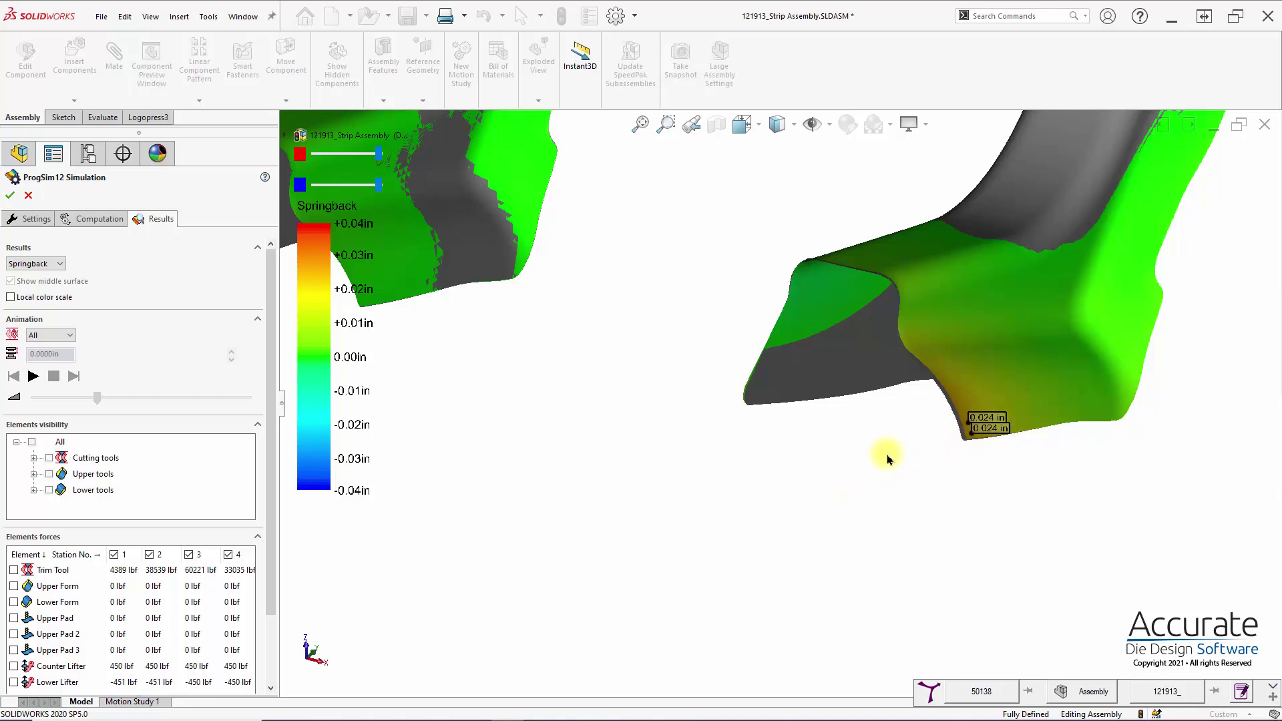
# Step: Probe springback at three points along the opposite flange edge: the side corner, just beside it, and the lower tip
pyautogui.moveTo(886, 459); pyautogui.dragTo(1099, 585, button='middle')
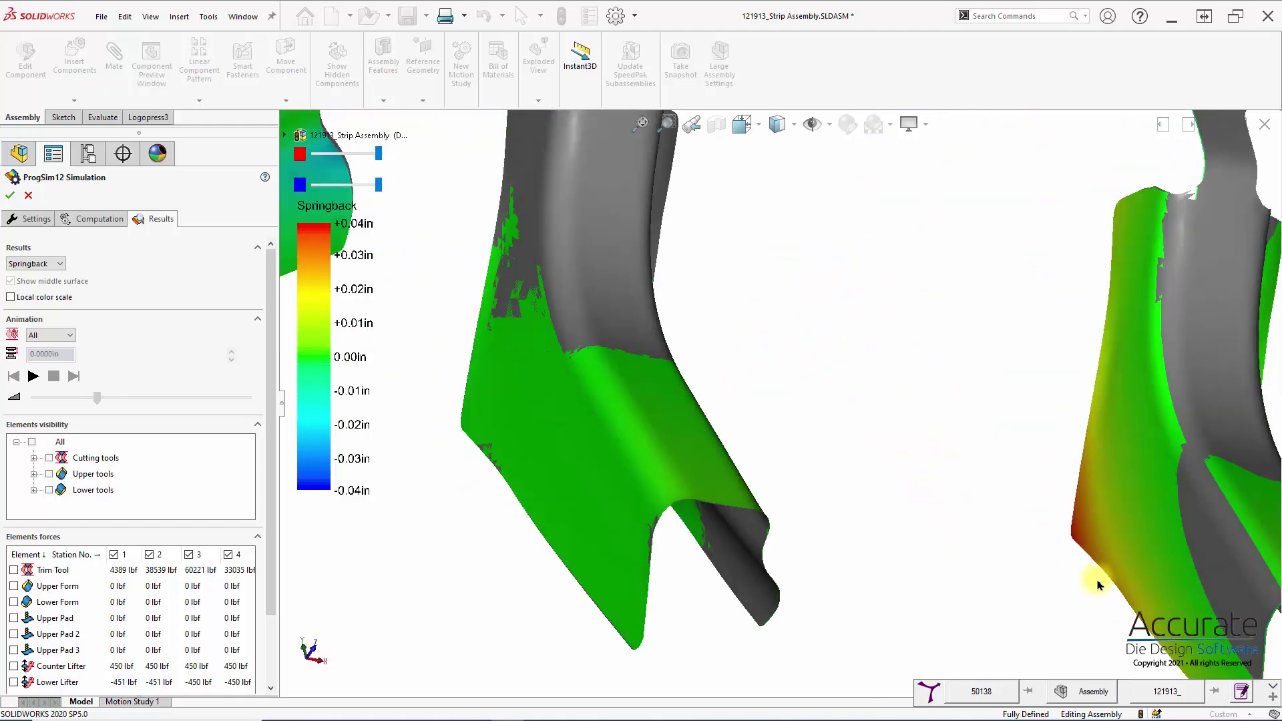
pyautogui.scroll(3, 1098, 585)
pyautogui.scroll(-5, 1109, 604)
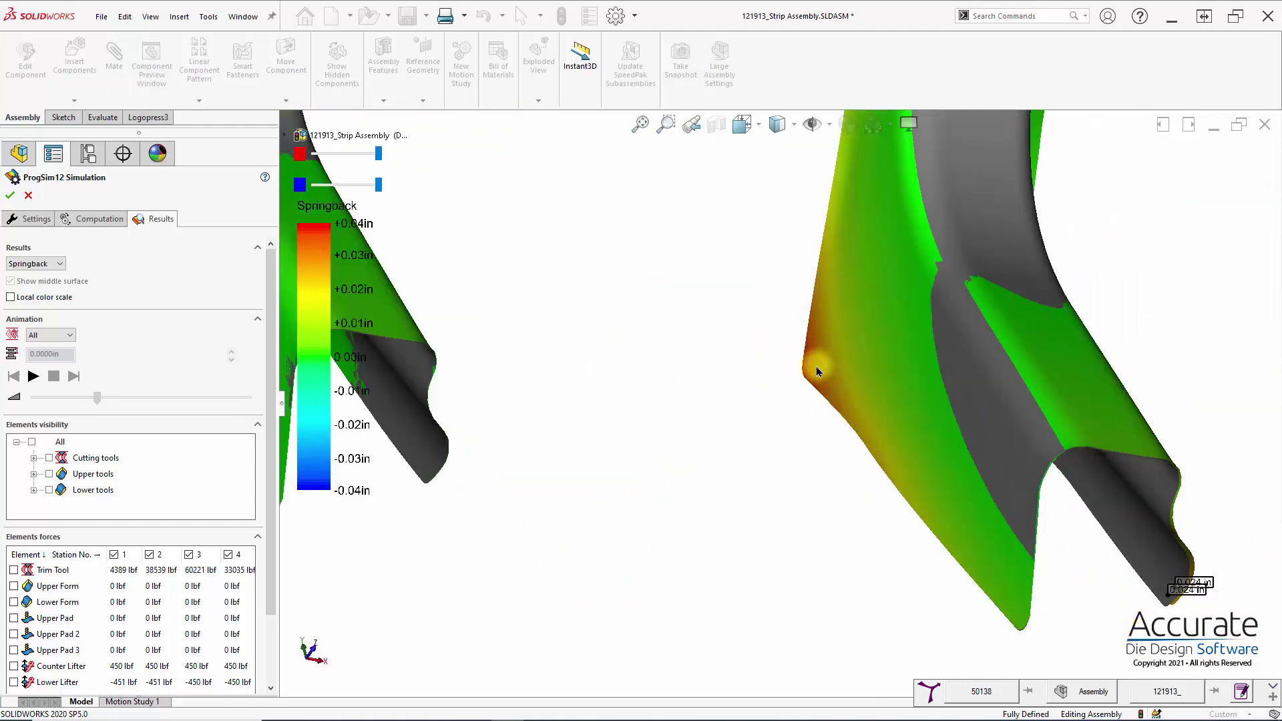
pyautogui.click(816, 367)
pyautogui.click(835, 394)
pyautogui.click(1013, 609)
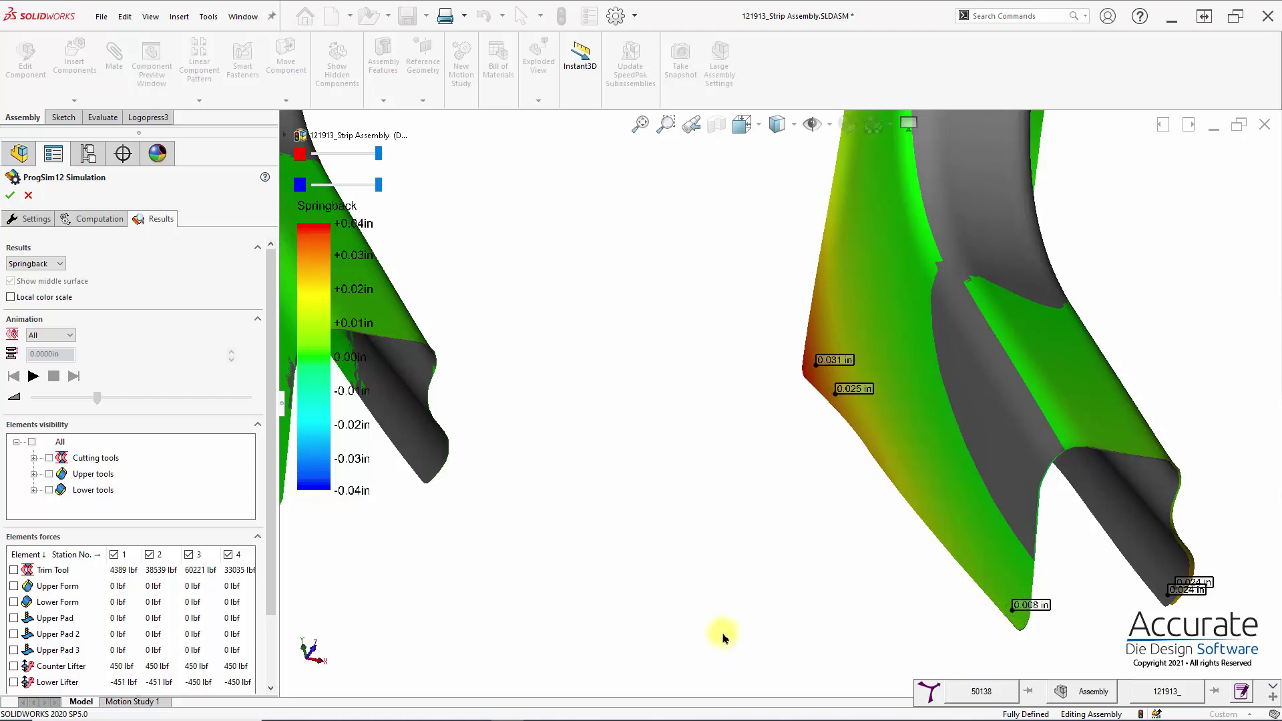
# Step: Switch the result display back to Formability and limit the visible station to station 9
pyautogui.scroll(2, 713, 601)
pyautogui.scroll(2, 709, 568)
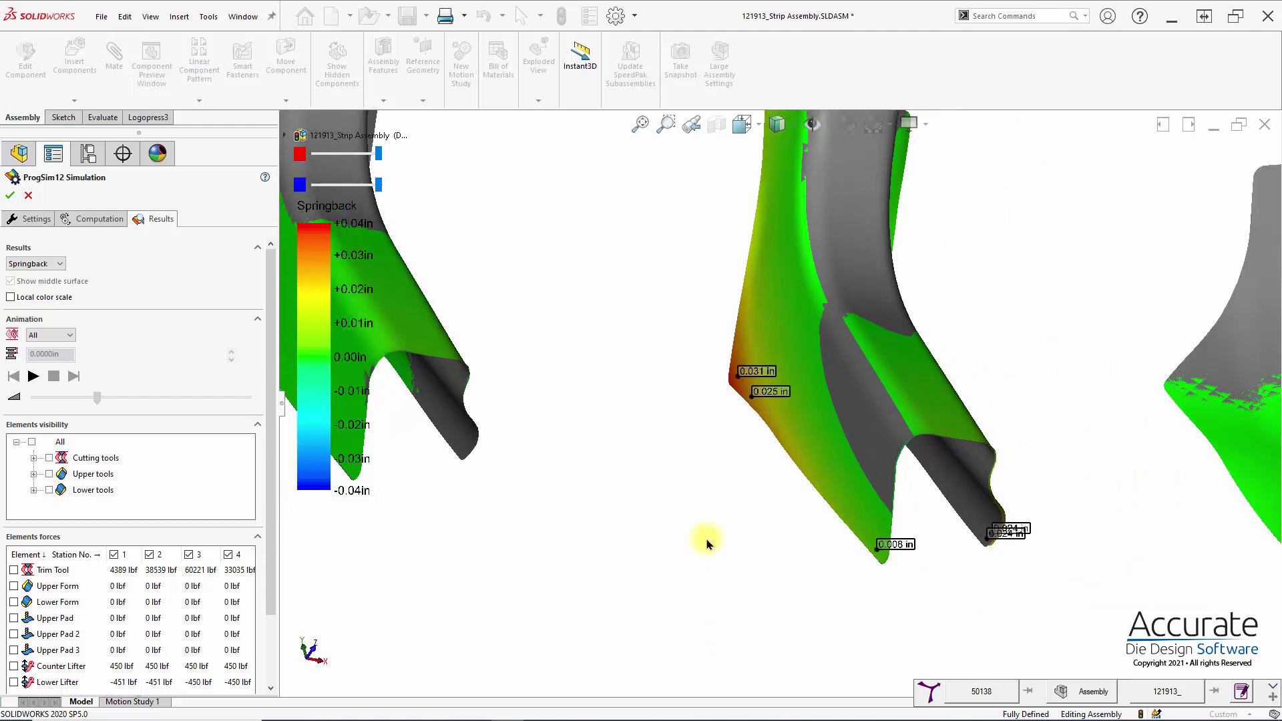
pyautogui.scroll(6, 707, 544)
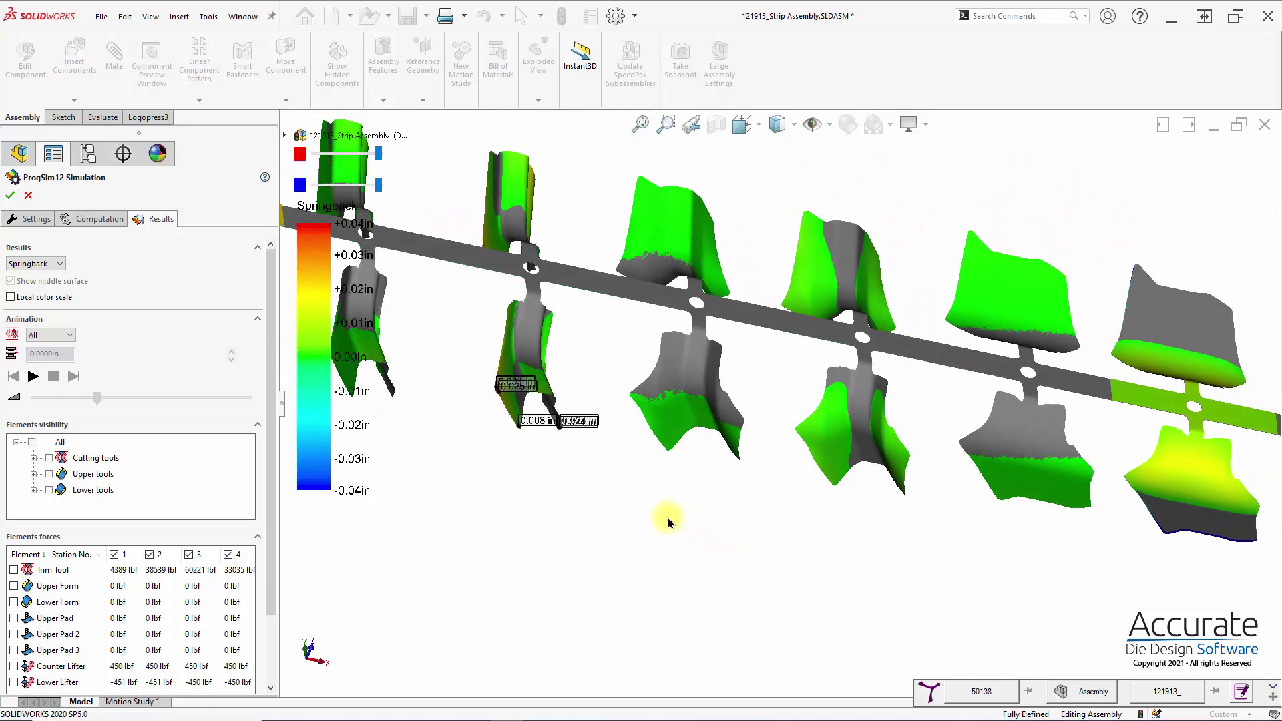
pyautogui.moveTo(670, 522); pyautogui.dragTo(468, 489, button='middle')
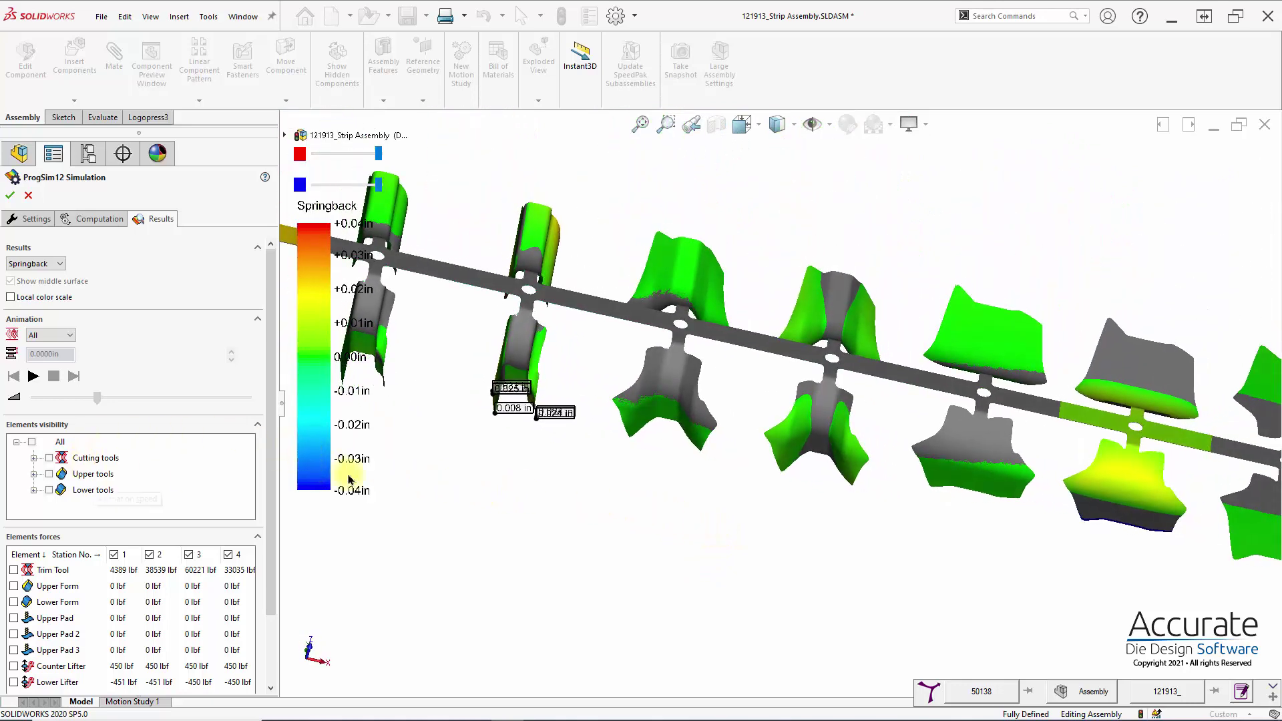
pyautogui.click(34, 264)
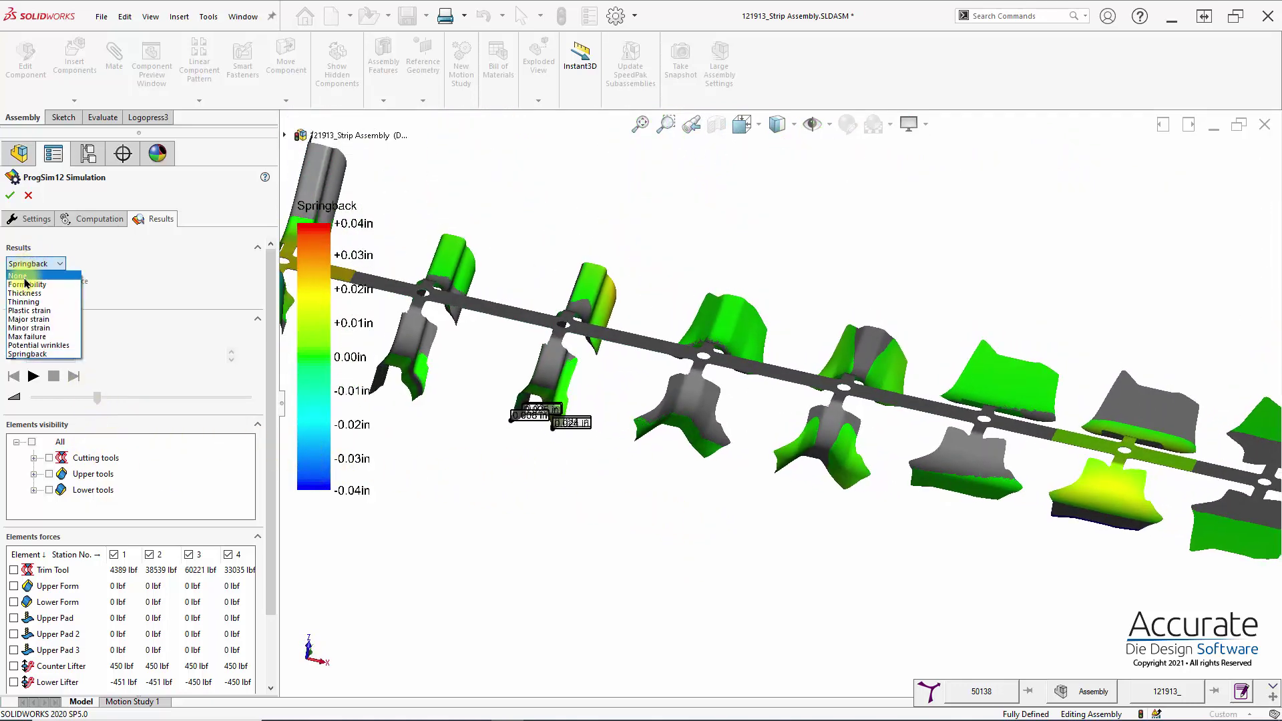
pyautogui.click(26, 284)
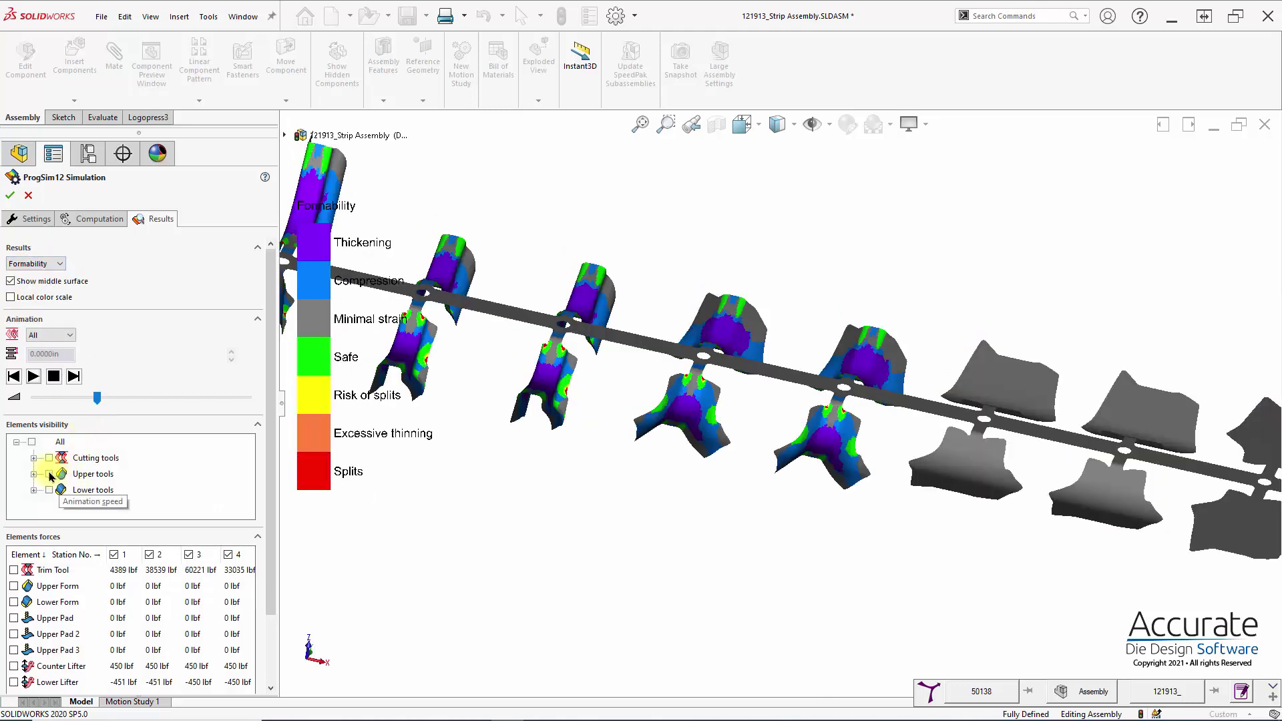
pyautogui.moveTo(735, 513); pyautogui.dragTo(715, 491, button='middle')
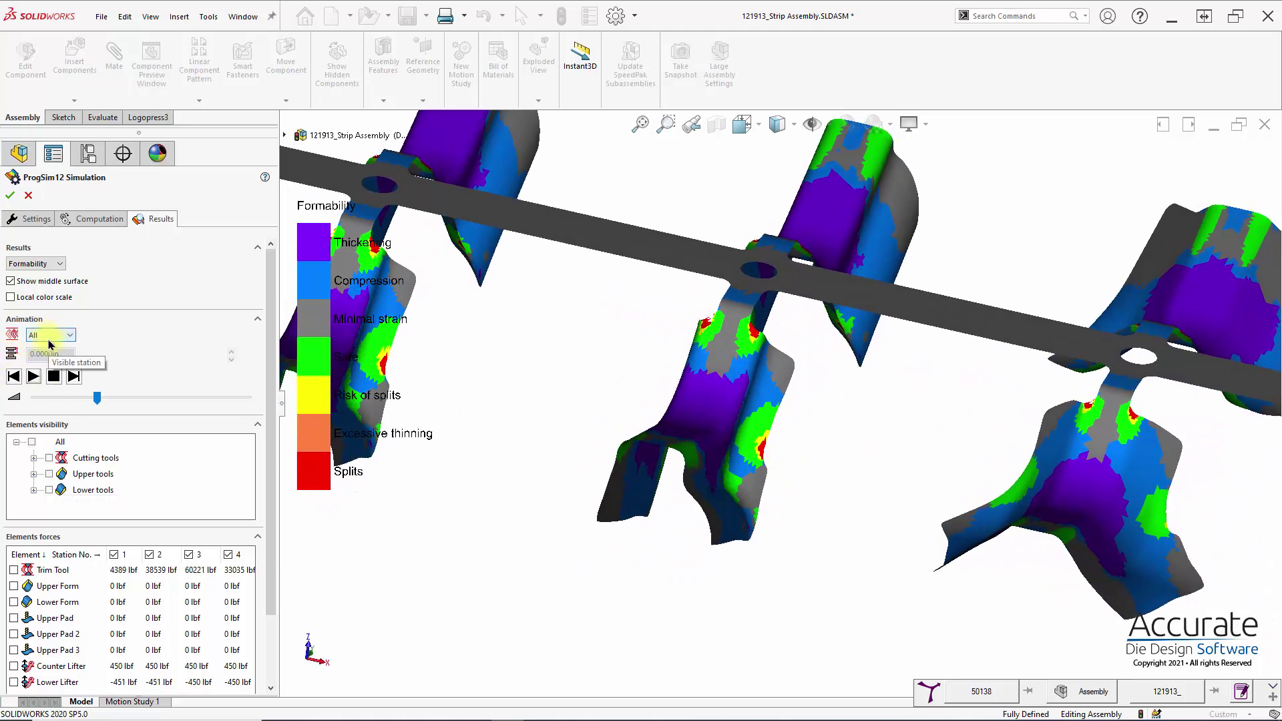
pyautogui.click(52, 339)
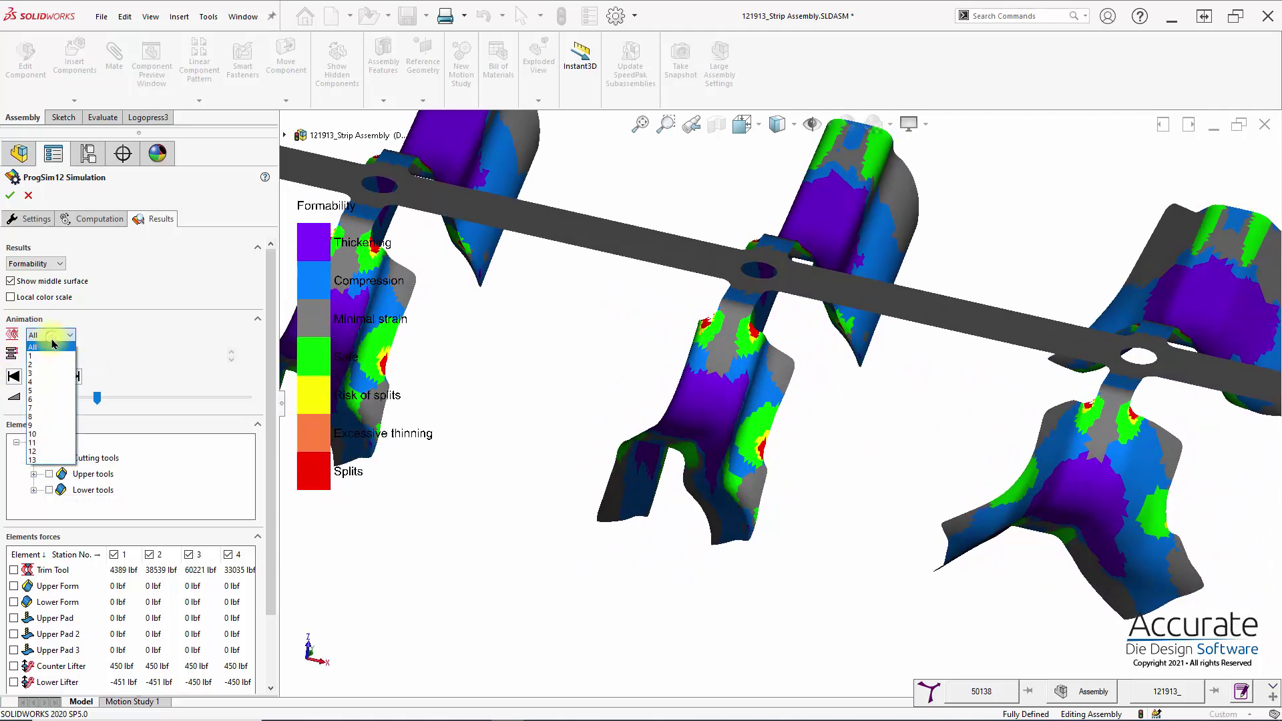
pyautogui.click(38, 426)
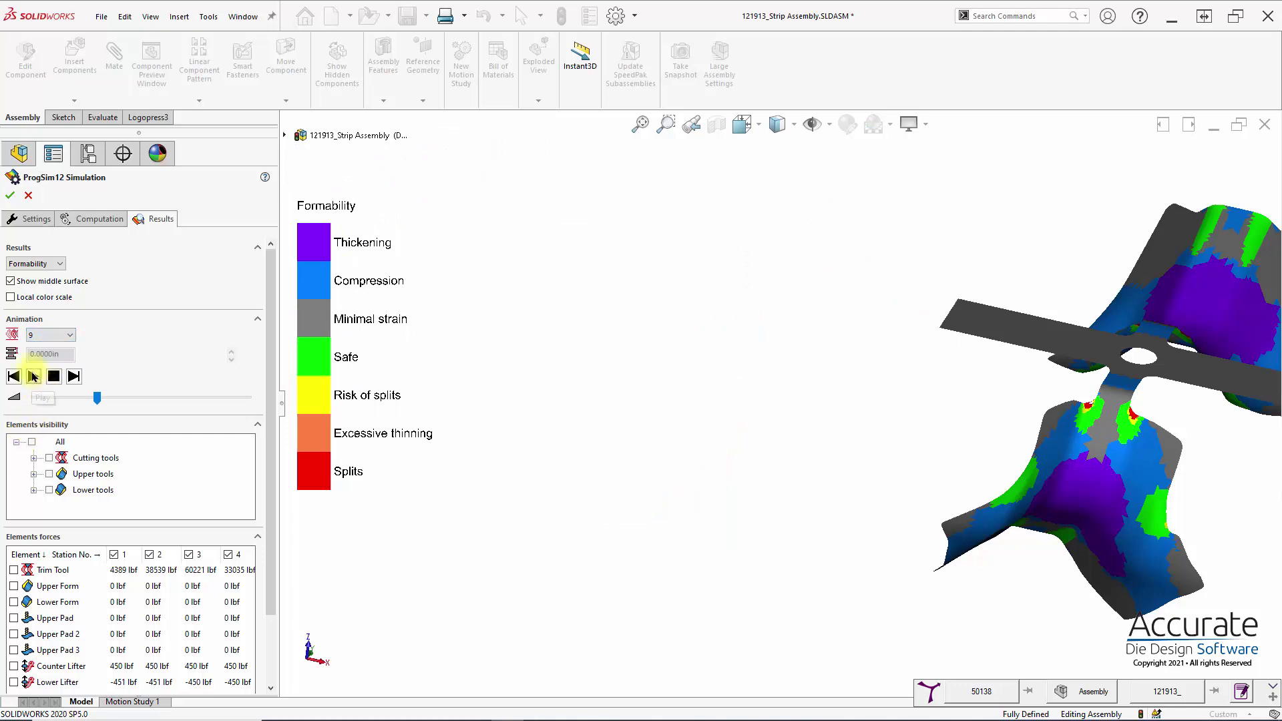
# Step: Play the forming animation from station 9, examine the formed part up close frame by frame, and stop at station 10
pyautogui.click(33, 376)
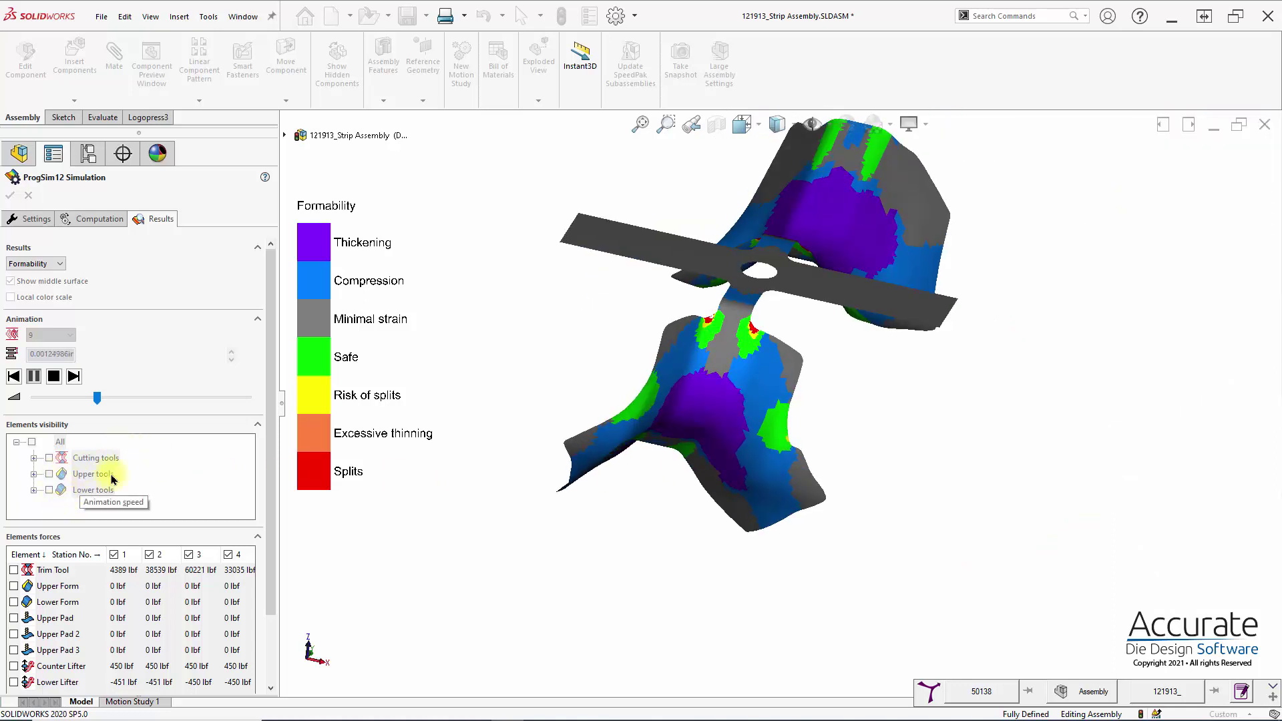
pyautogui.scroll(-3, 784, 505)
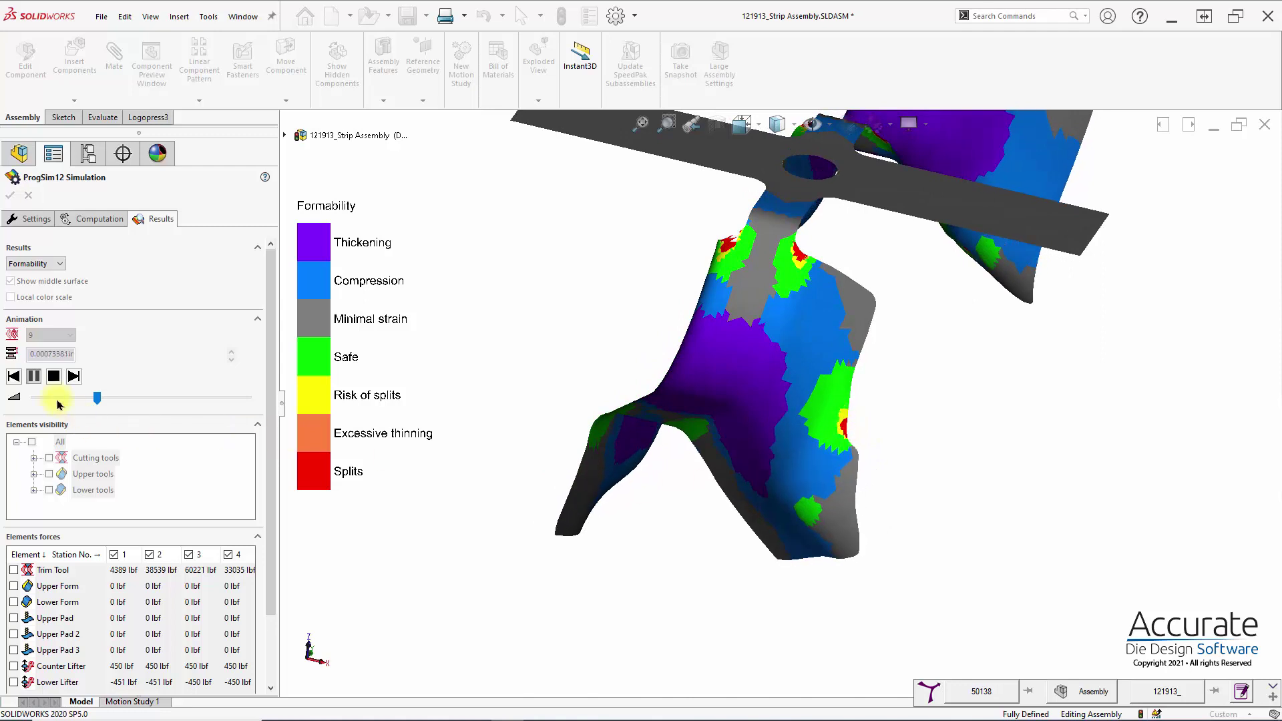
pyautogui.click(18, 380)
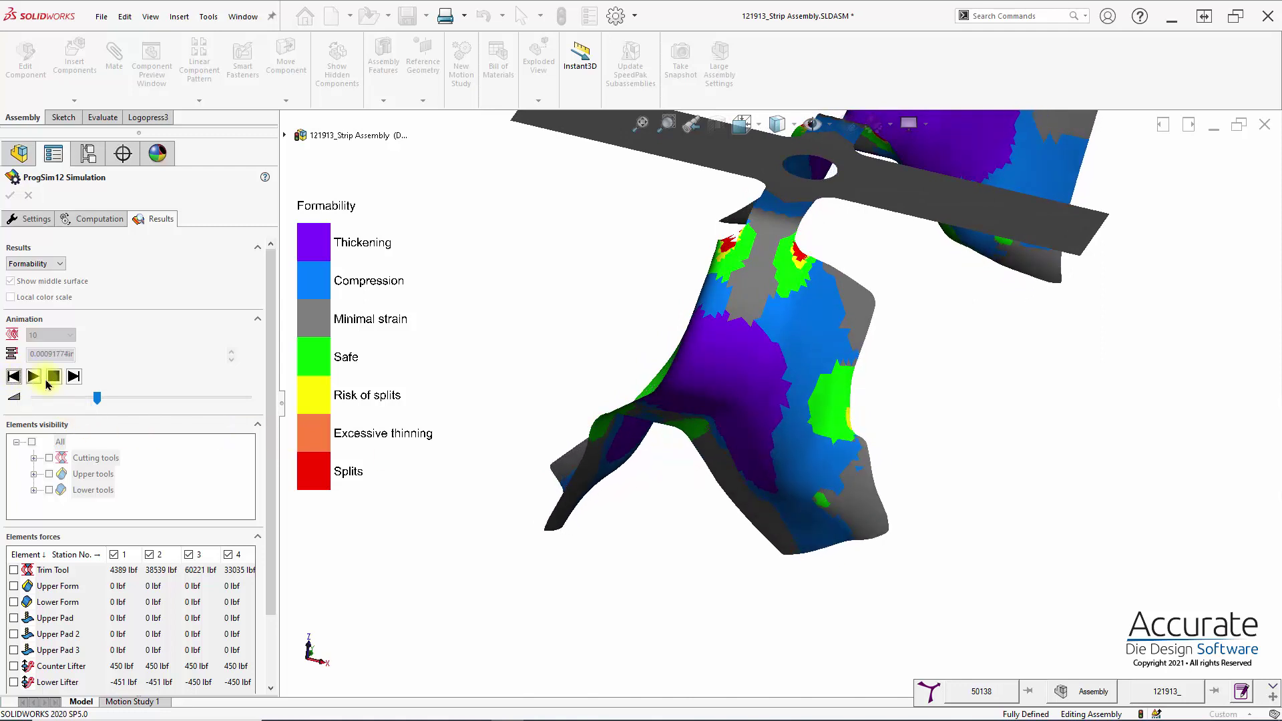
pyautogui.click(70, 381)
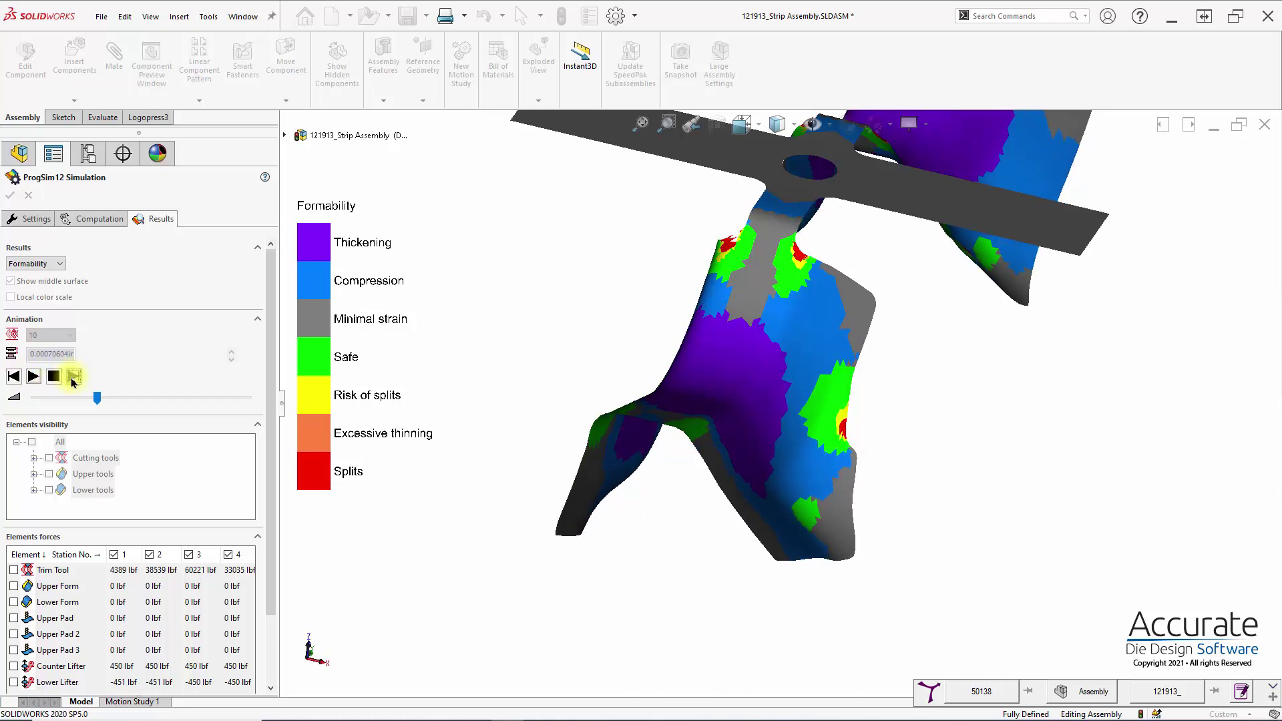
pyautogui.click(54, 376)
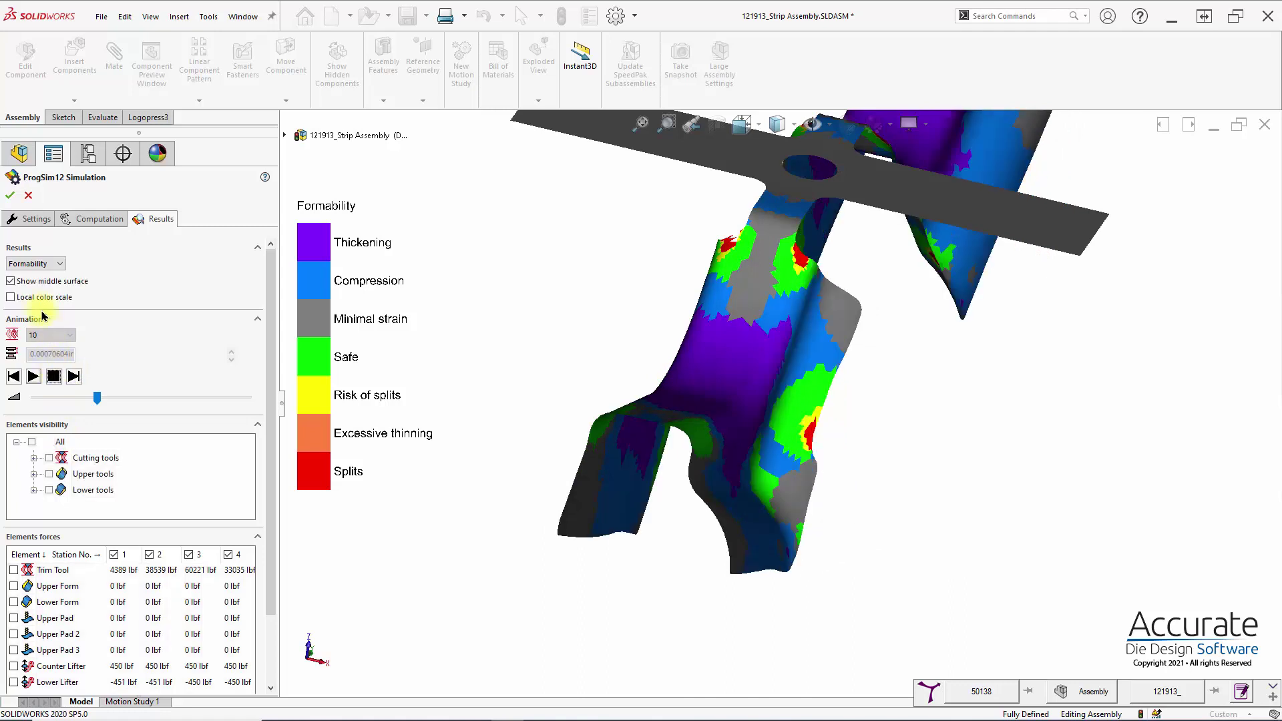
# Step: Set the result display to None and make all stations of the strip visible
pyautogui.click(40, 264)
pyautogui.click(20, 276)
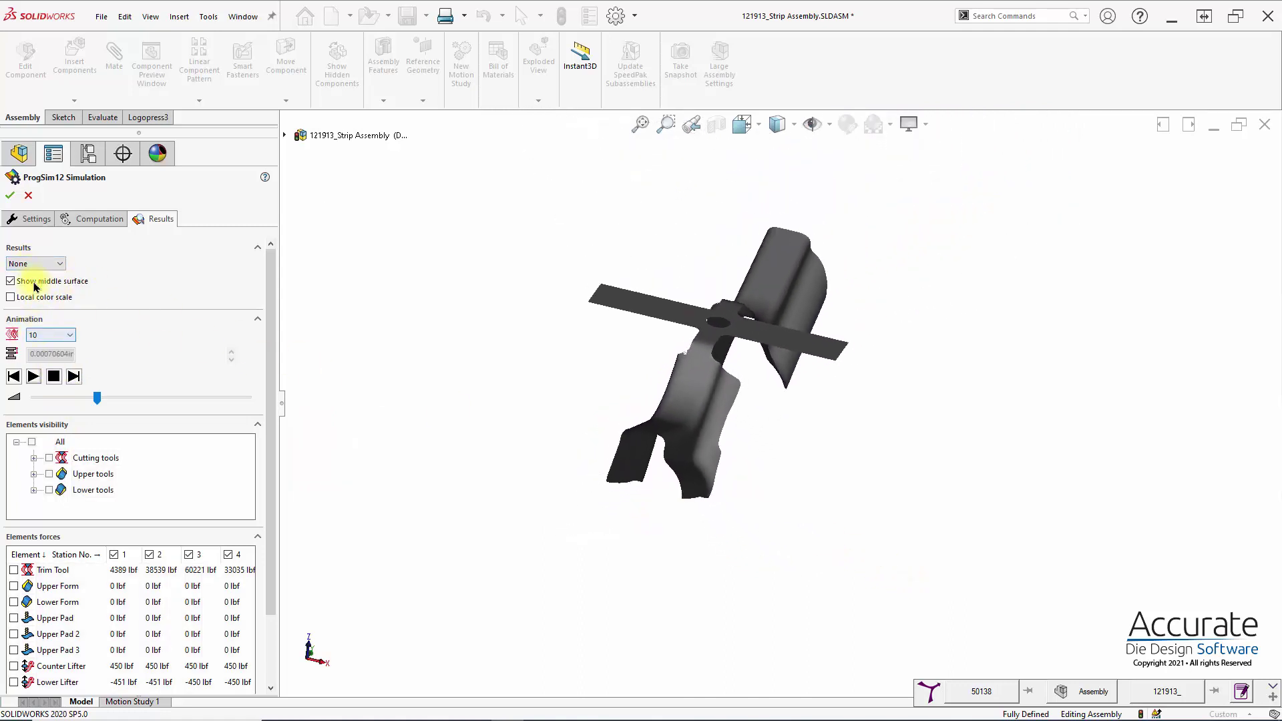
pyautogui.click(61, 342)
pyautogui.click(56, 353)
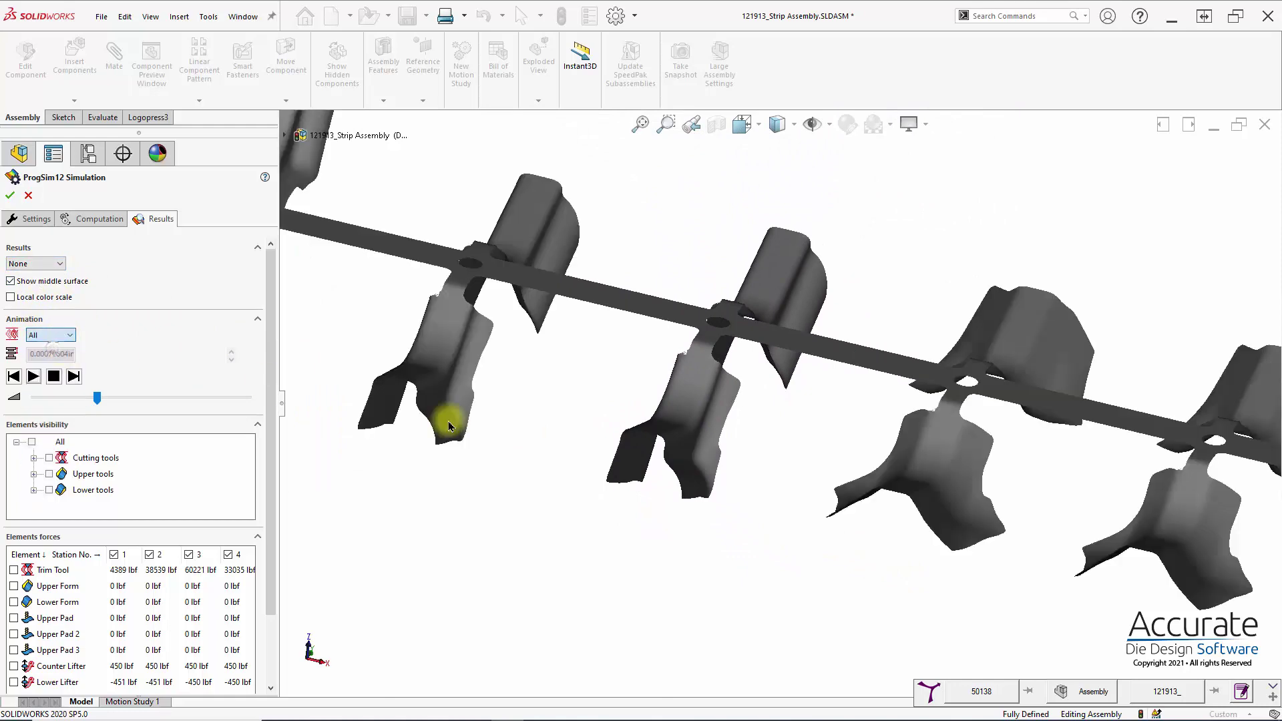
# Step: Display the Formability result across the whole strip and view the formed stations
pyautogui.click(23, 265)
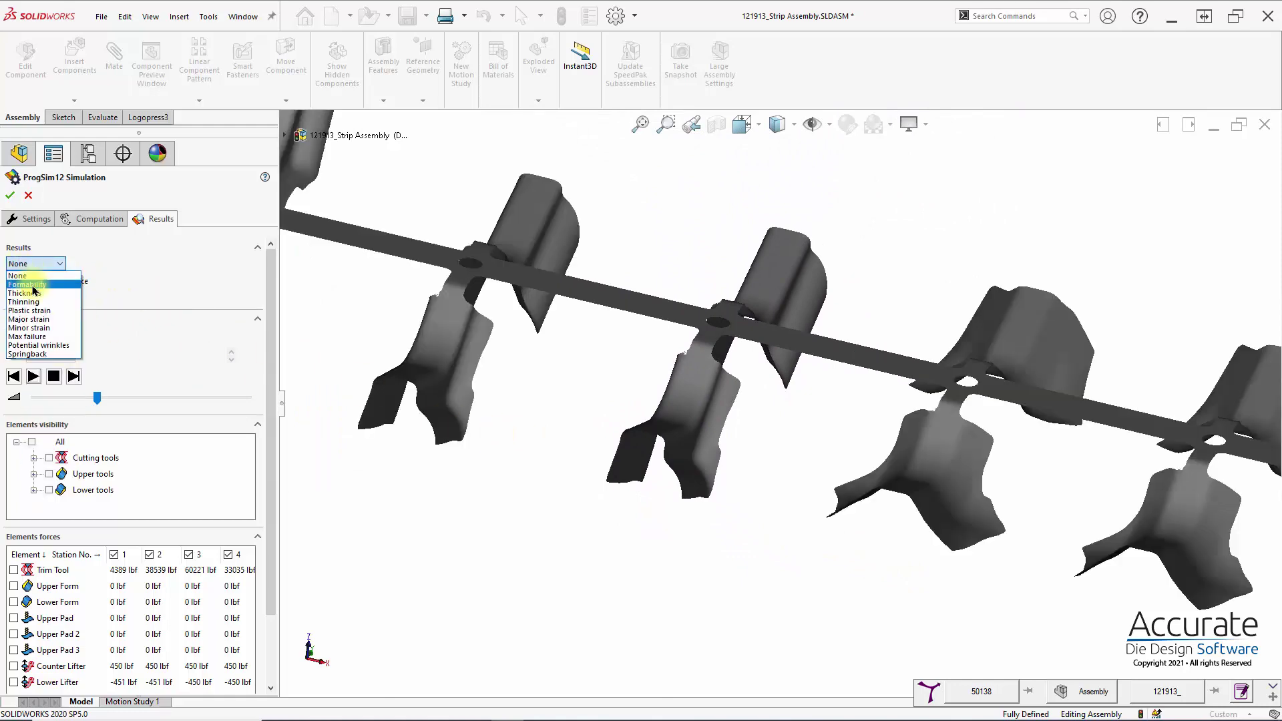
pyautogui.click(32, 285)
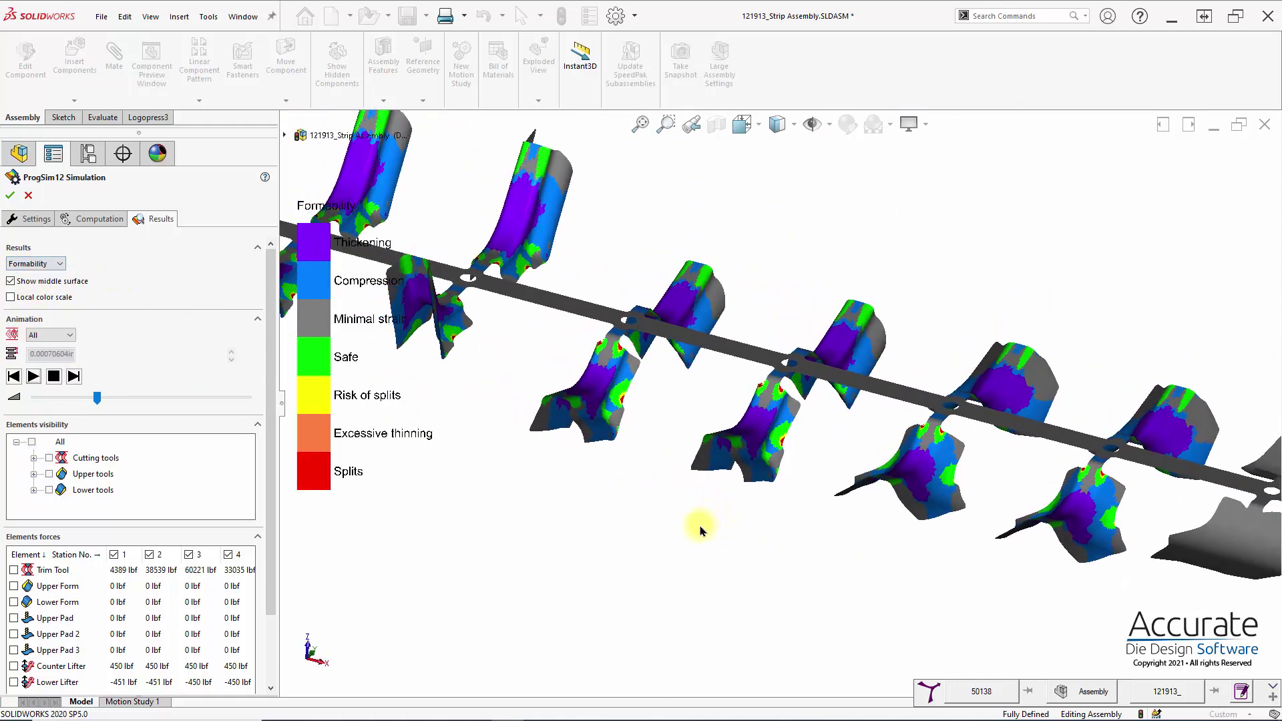
pyautogui.moveTo(700, 527); pyautogui.dragTo(676, 531, button='middle')
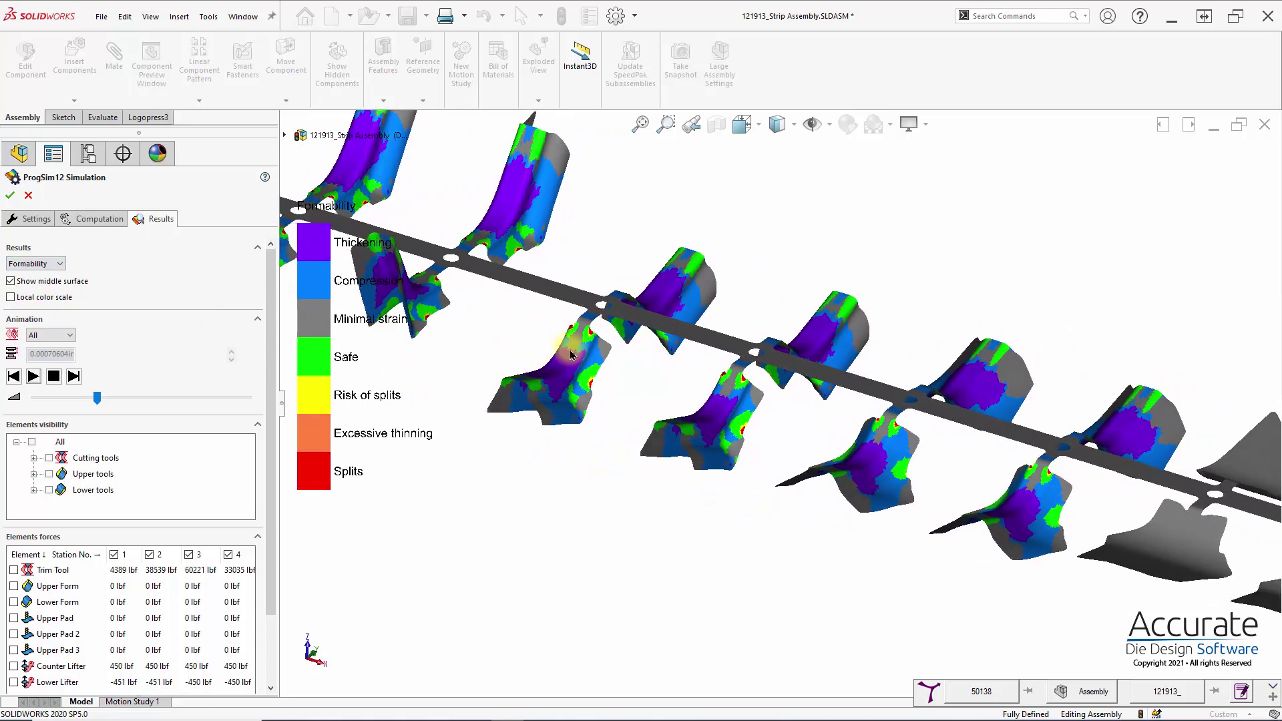